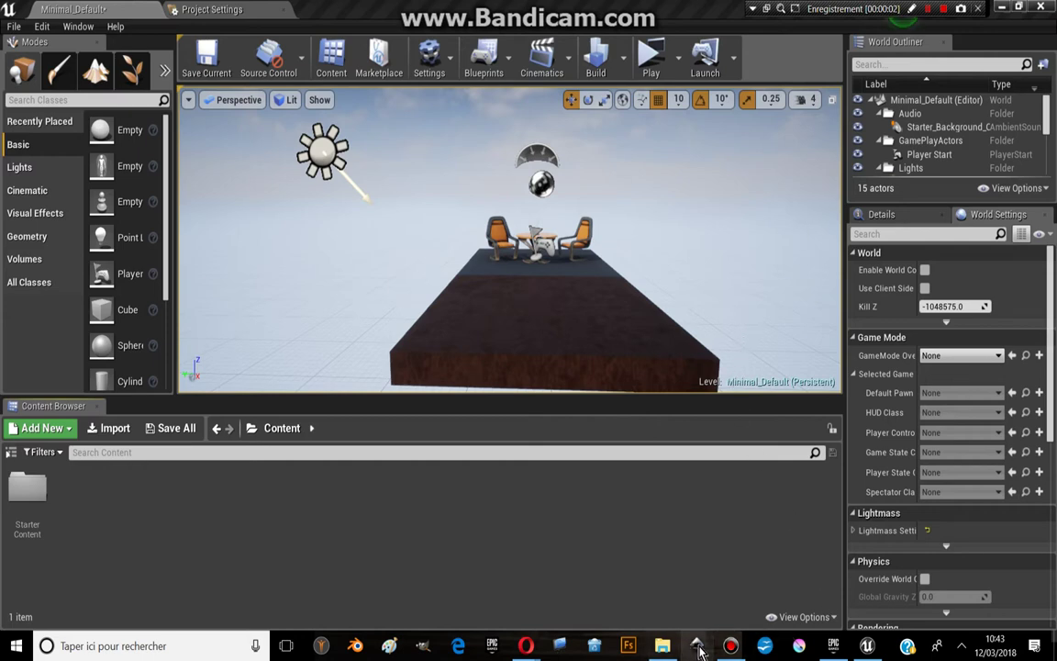
Create a Game Mode Base blueprint named jeu in Content.
left_click(727, 646)
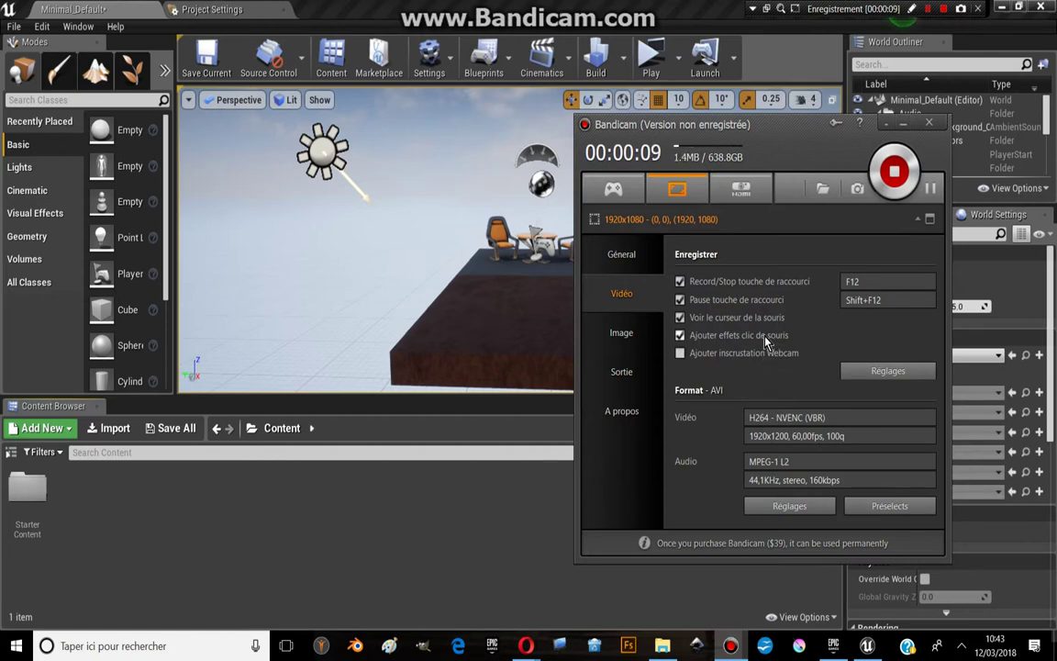
left_click(903, 125)
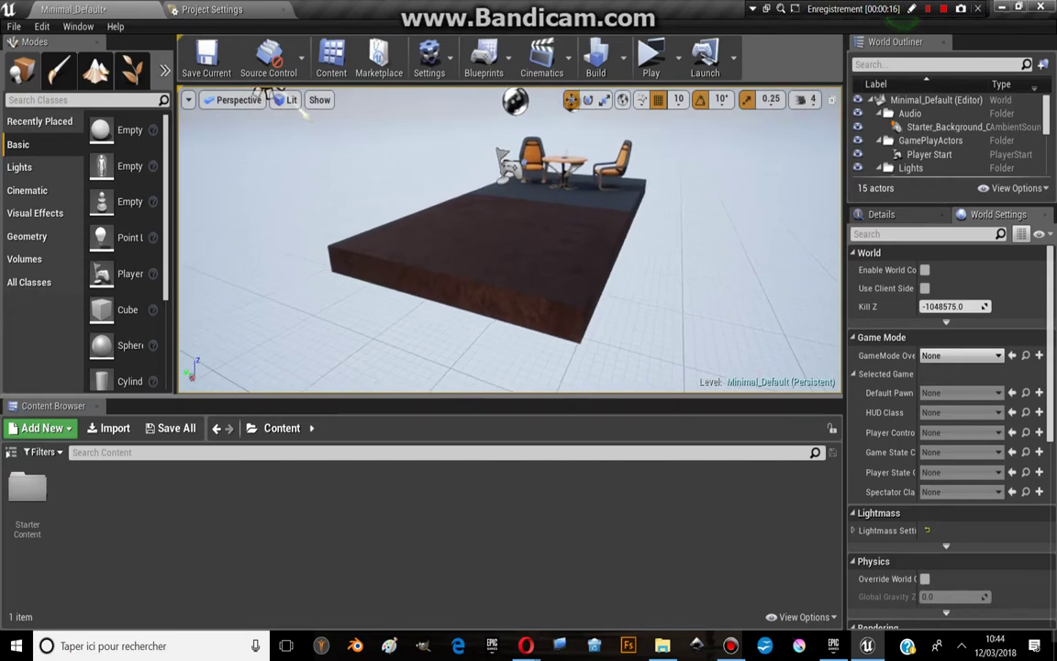
right_click(95, 452)
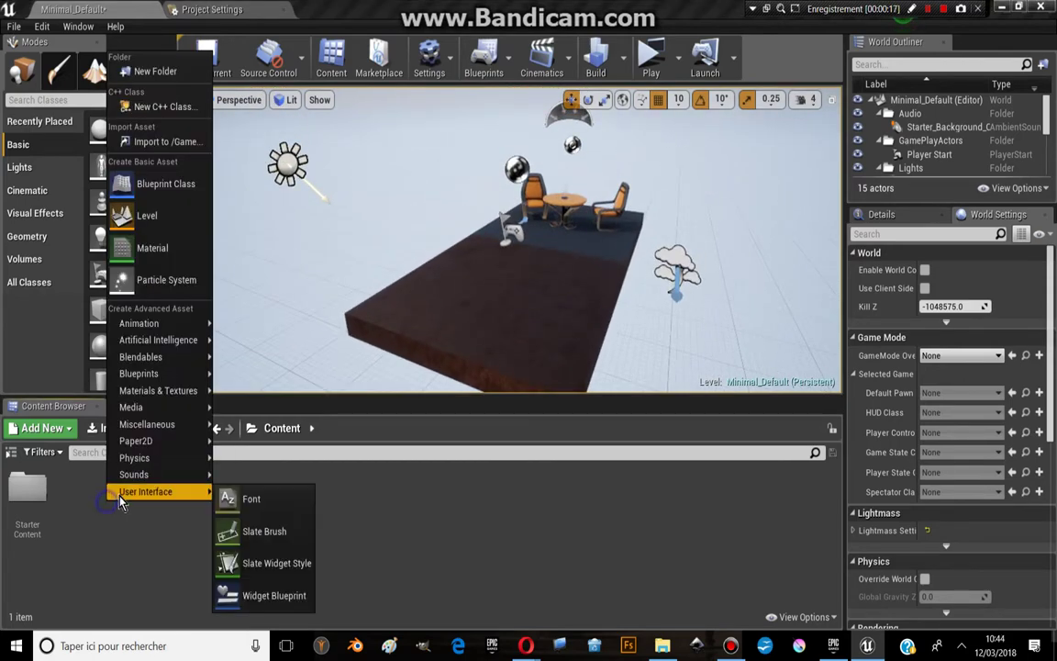
left_click(157, 181)
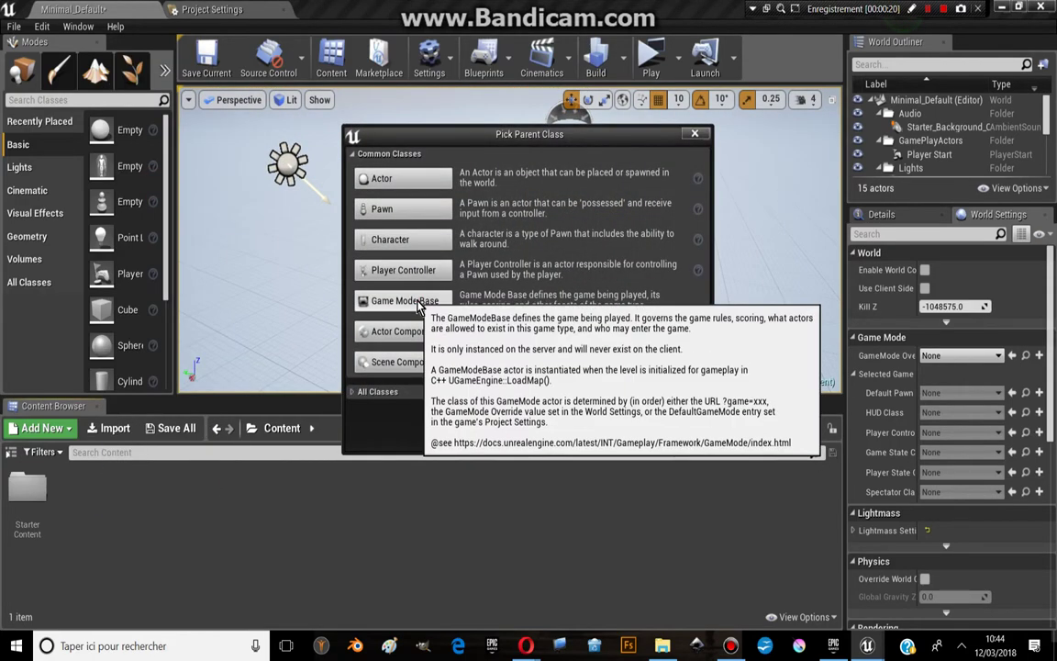
left_click(413, 299)
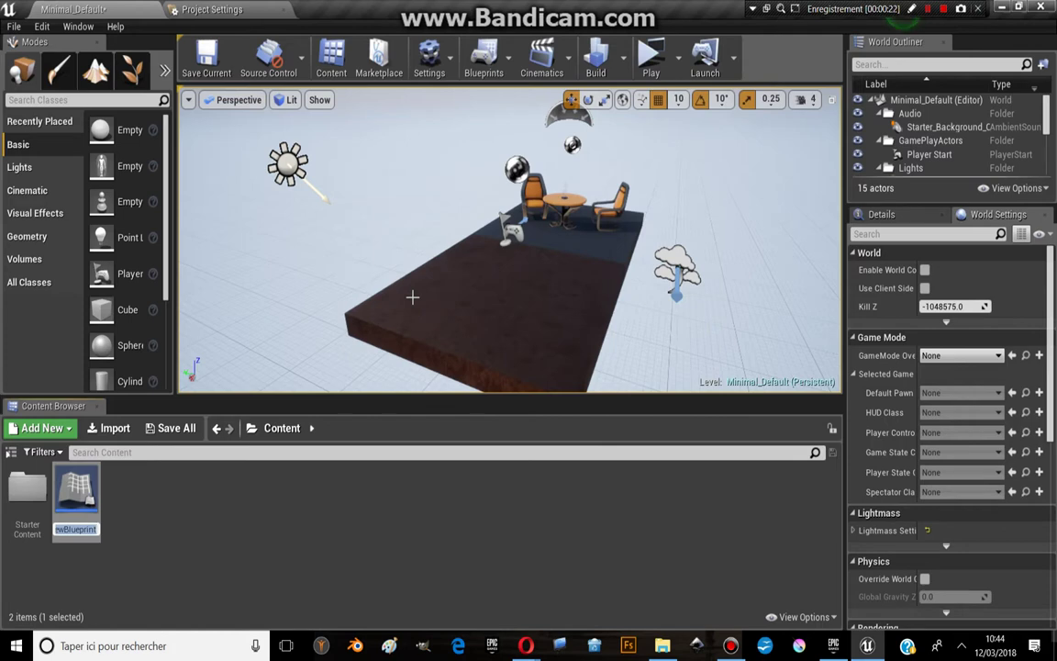
type("jeu")
key("Return")
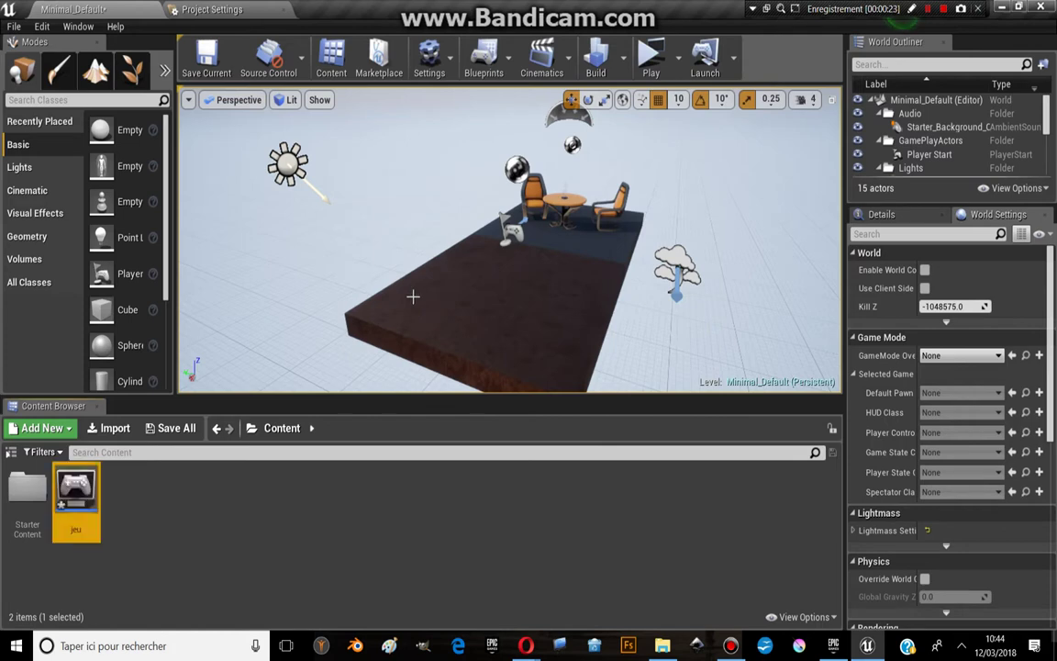
Create a Player Controller blueprint named moi.
right_click(177, 499)
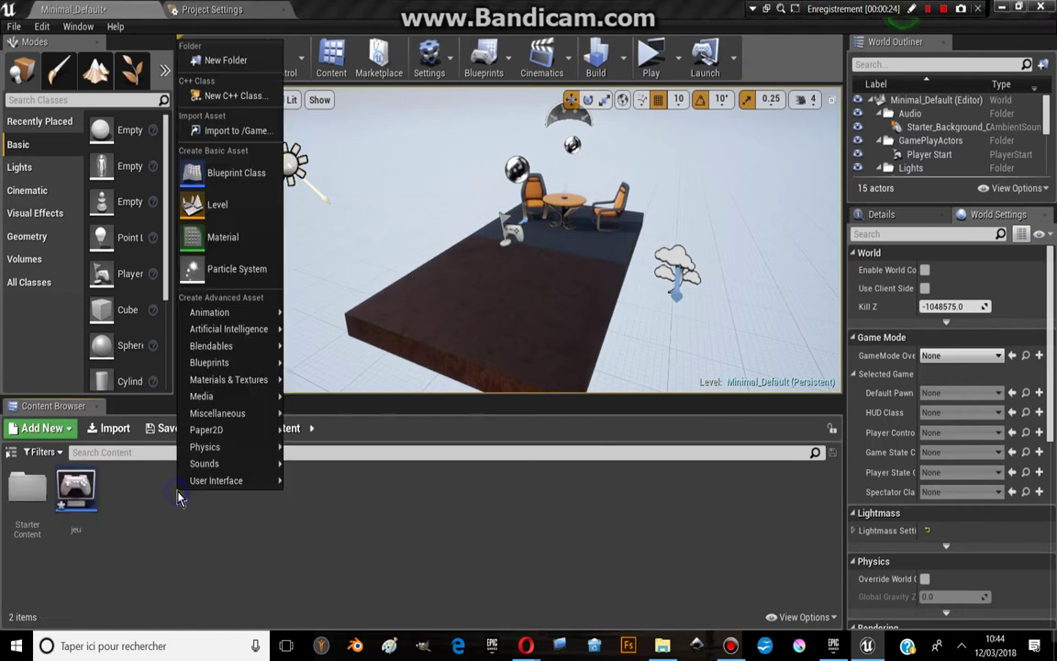
left_click(242, 174)
left_click(427, 273)
type("moi")
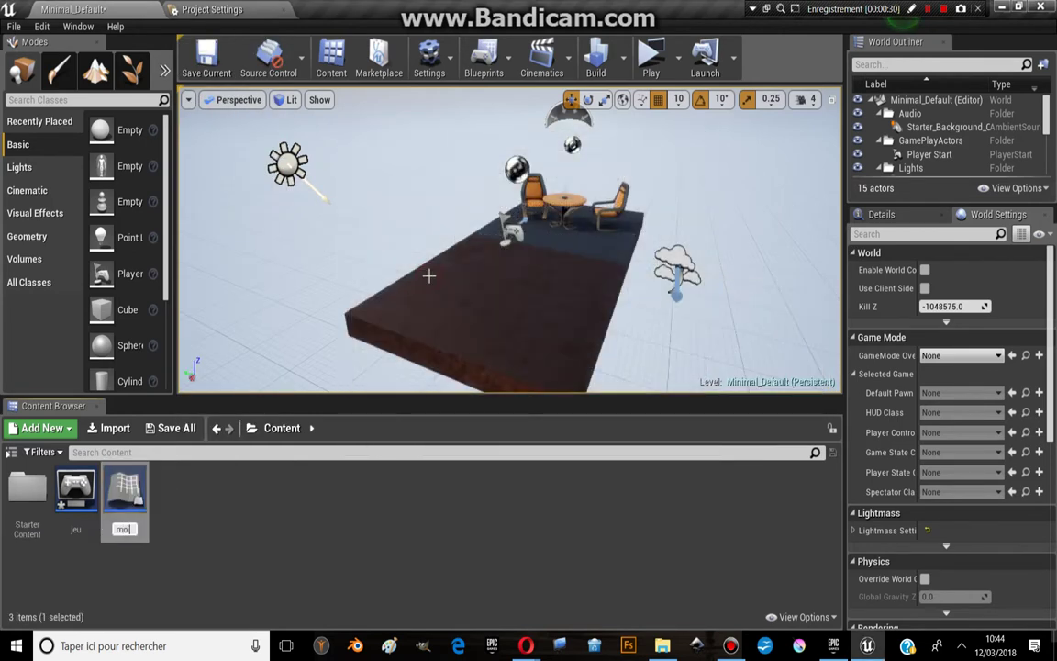
key("Return")
Create a Widget Blueprint named interface.
right_click(326, 486)
mouse_move(364, 479)
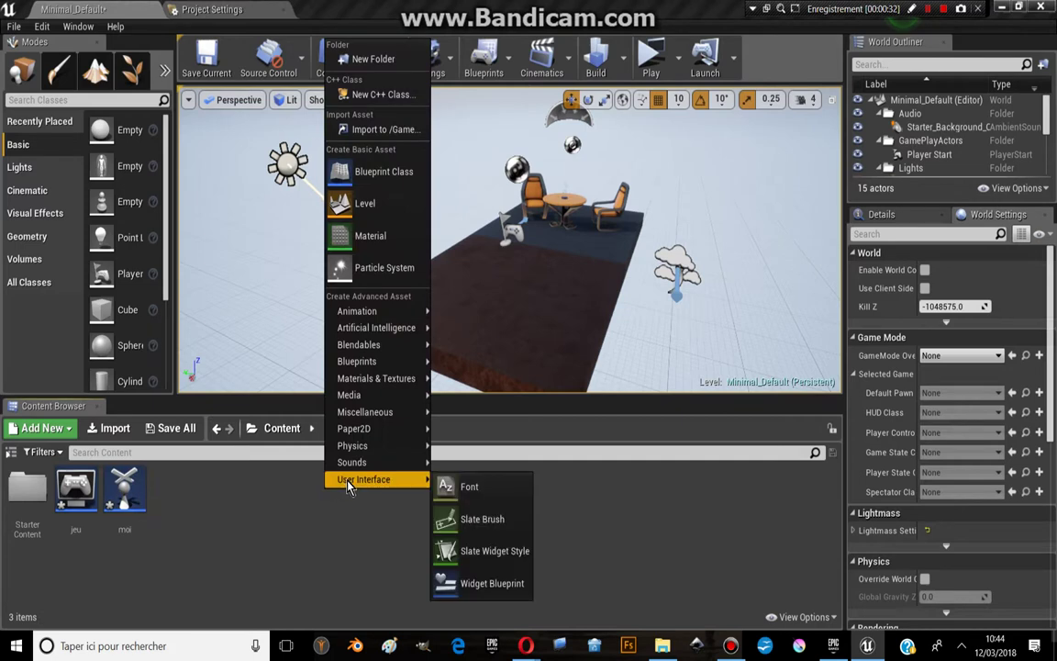
left_click(489, 589)
type("interfa")
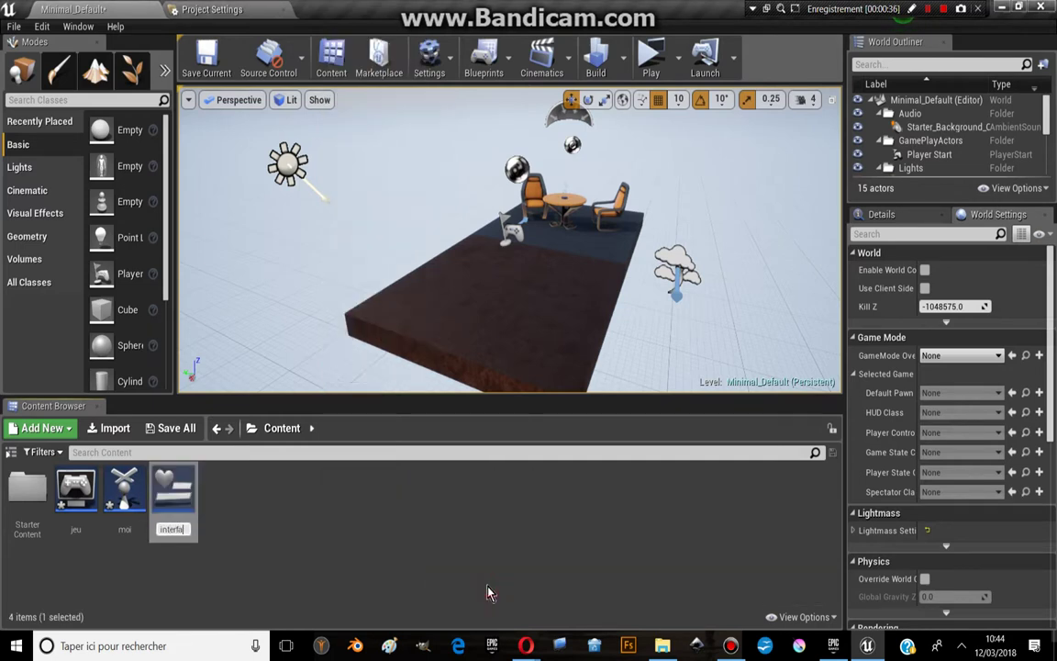
type("ce")
key("Return")
left_click(431, 588)
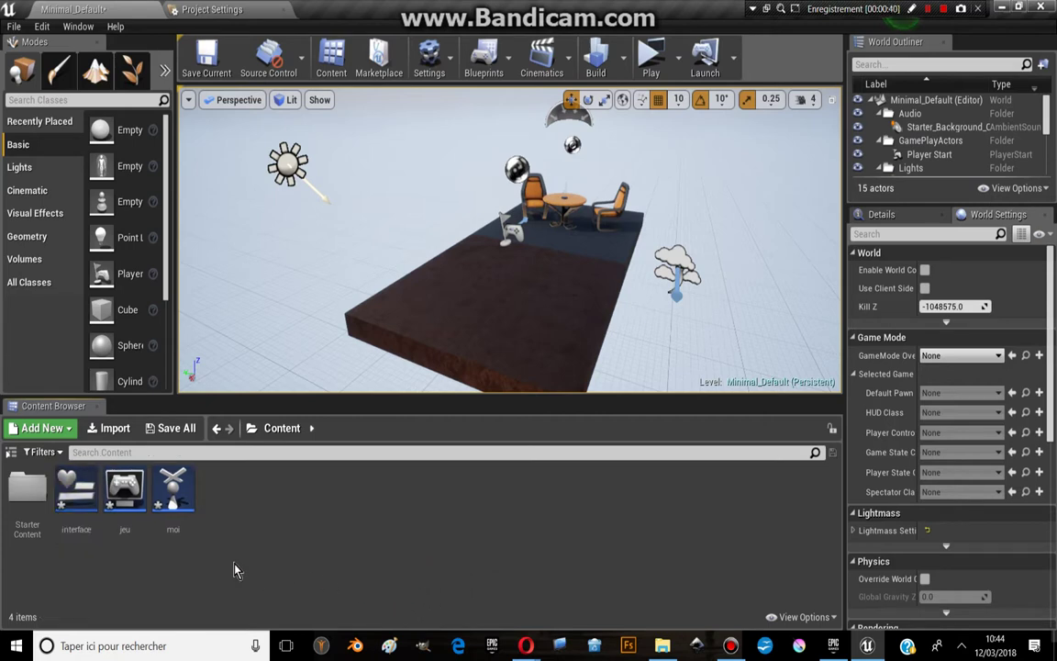
In moi, enable Show Mouse Cursor and Enable Click Events, with a Crosshairs default cursor.
double_click(187, 519)
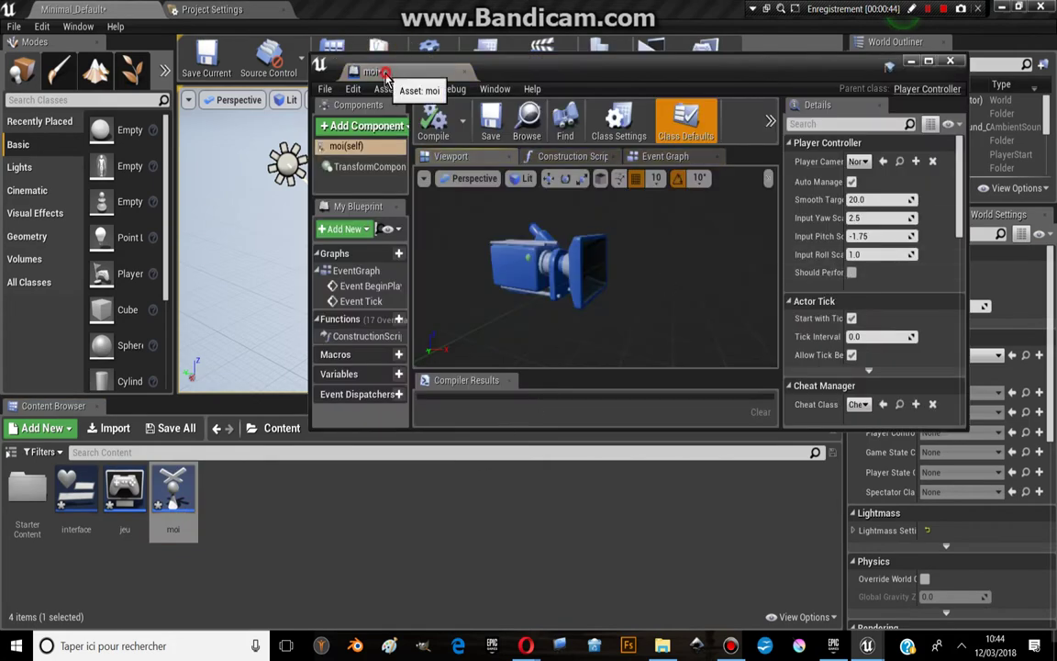
left_click_drag(386, 73, 310, 8)
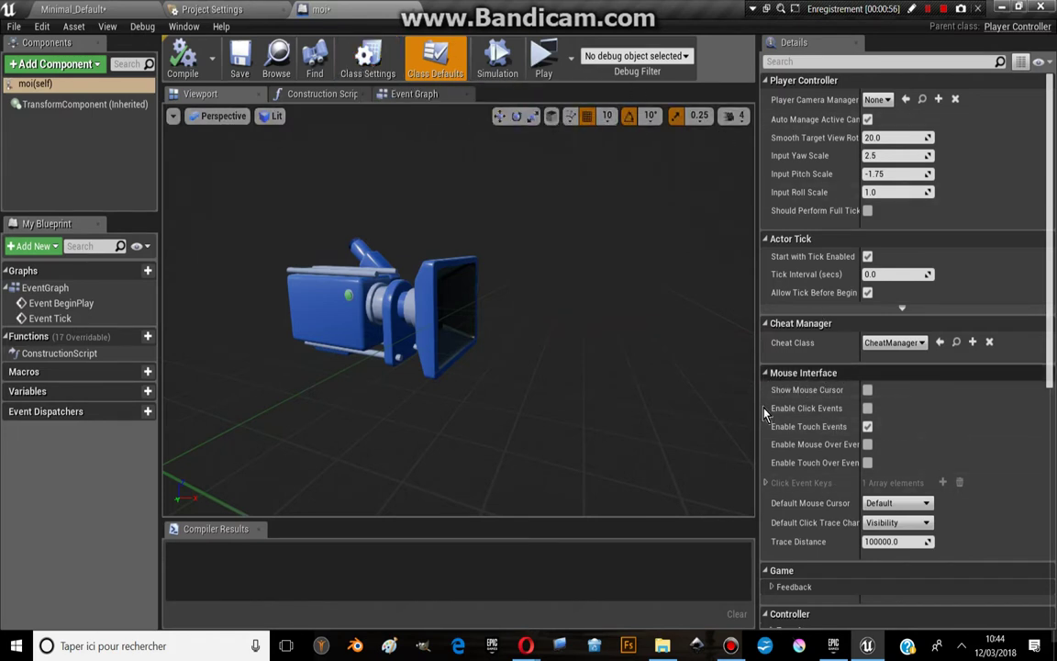
left_click(867, 390)
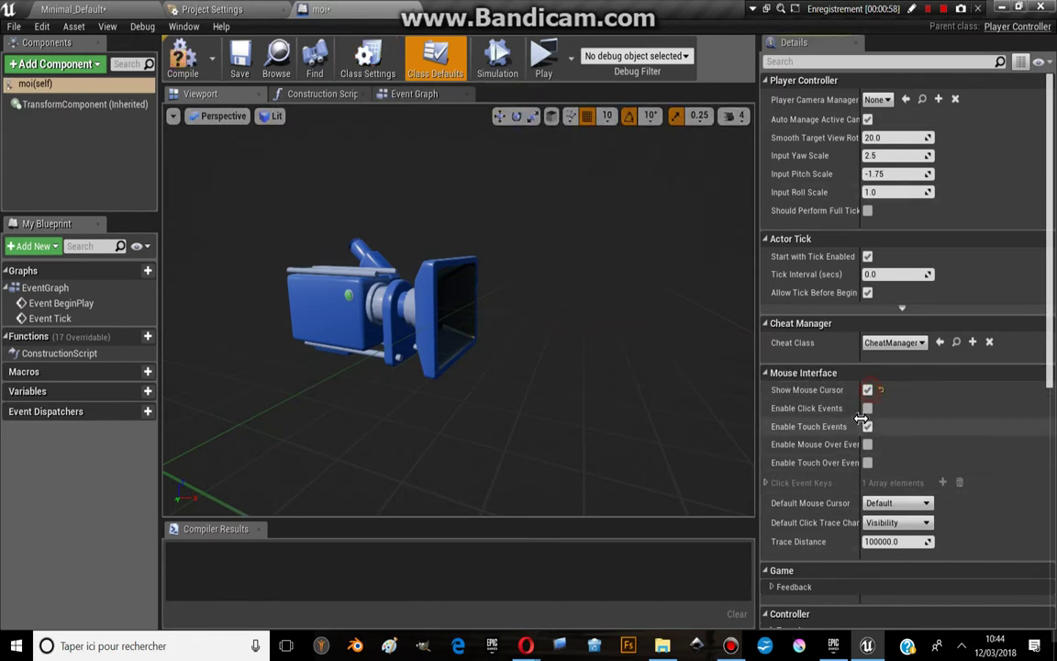
left_click(867, 407)
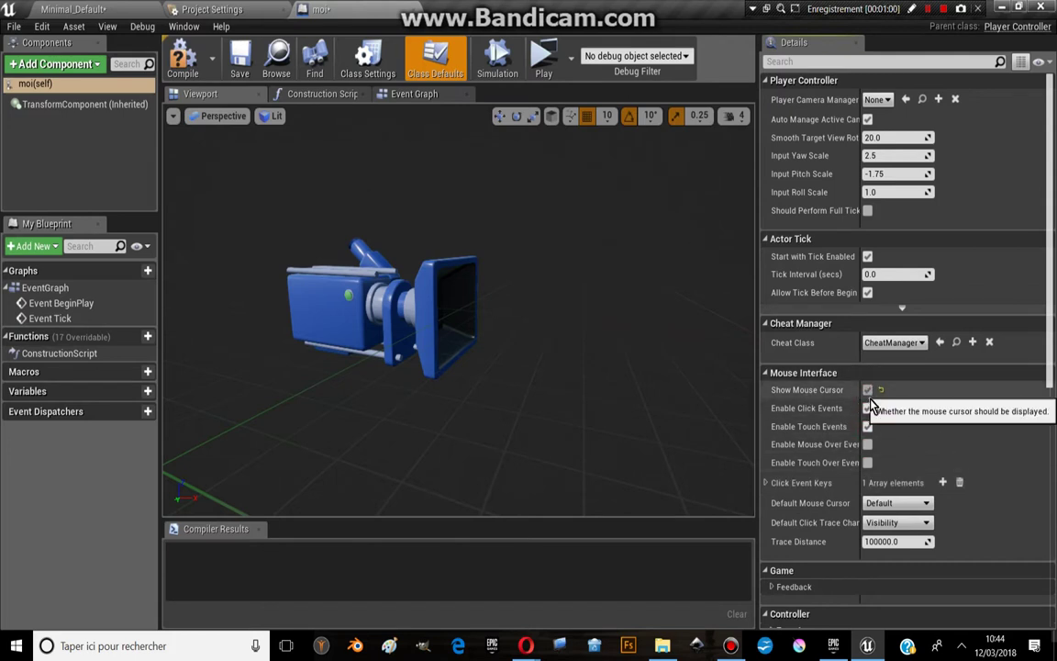
left_click(898, 503)
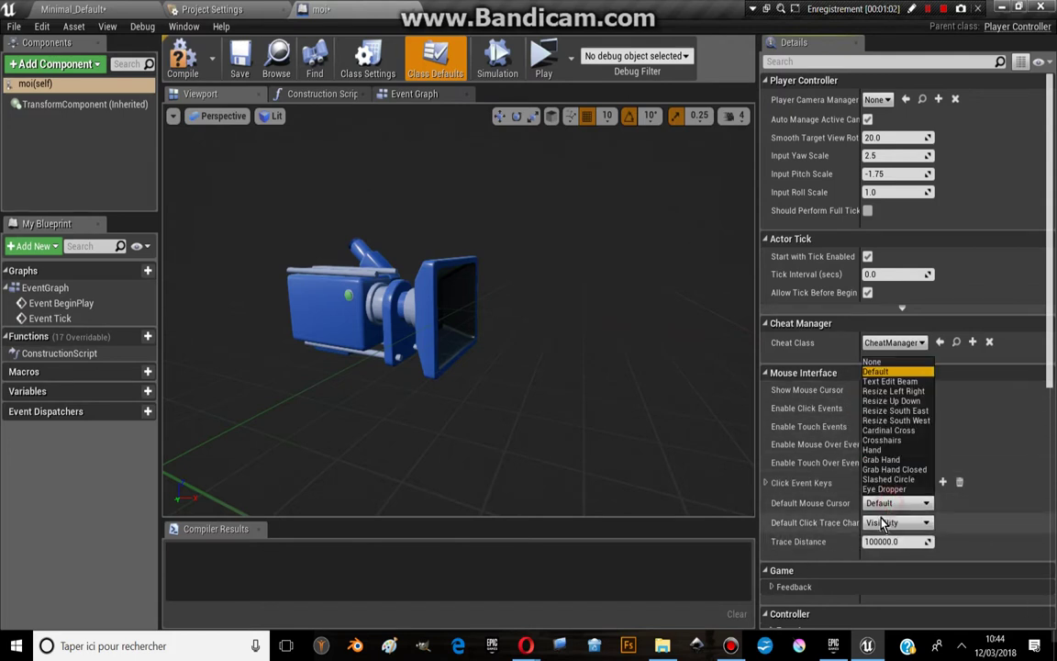
left_click(894, 442)
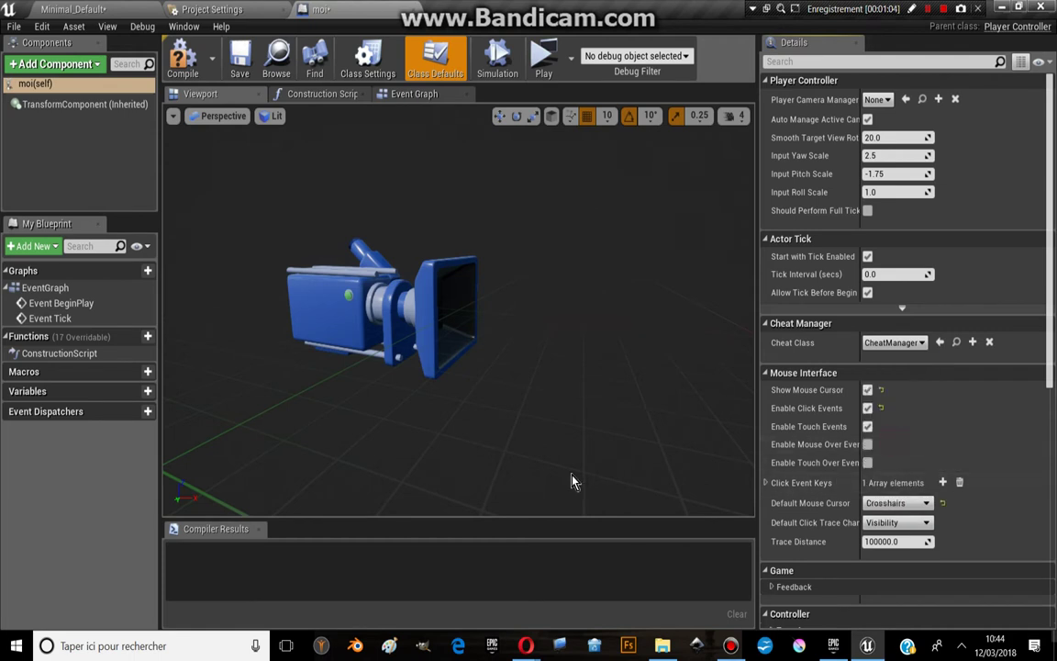
Keep Visibility as the click trace channel and compile moi.
left_click(898, 523)
left_click(894, 559)
left_click_drag(757, 495, 580, 497)
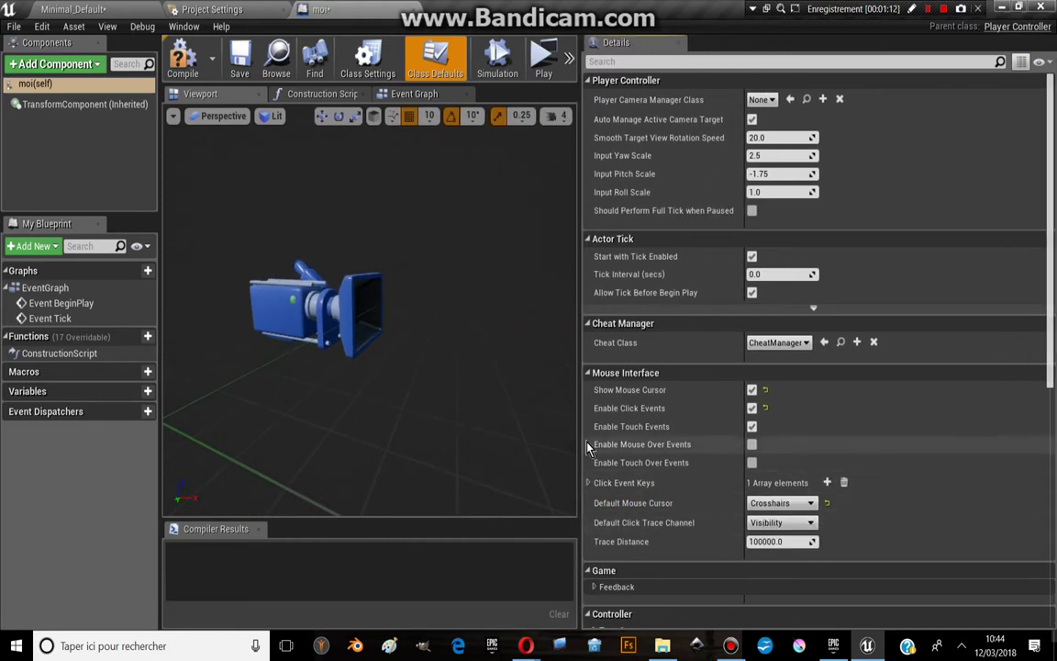
left_click_drag(580, 444, 763, 444)
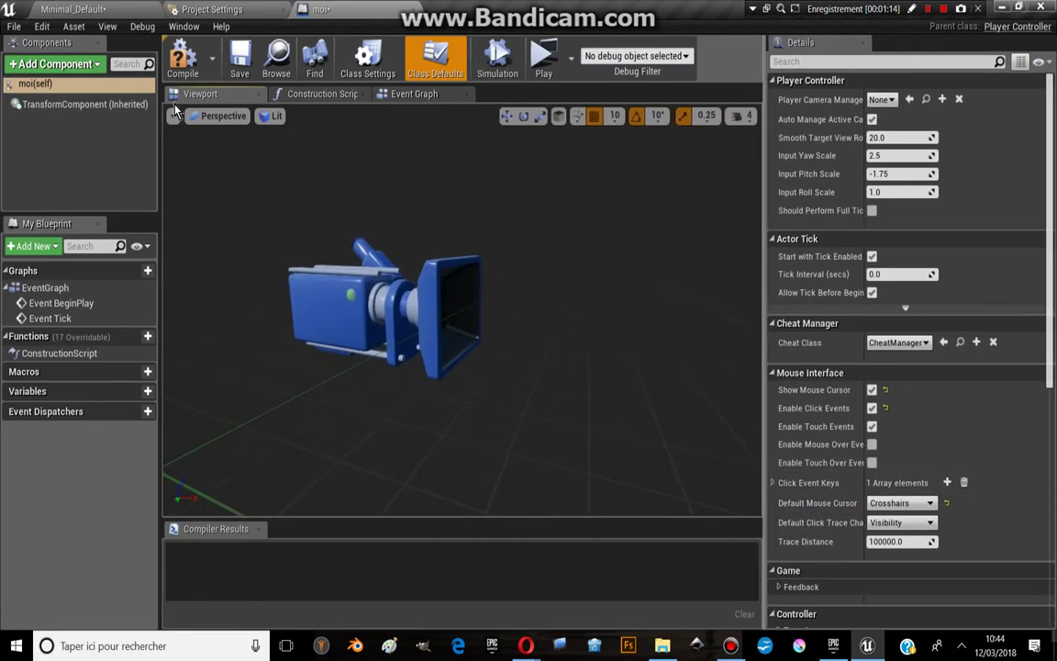
left_click(182, 57)
left_click(73, 9)
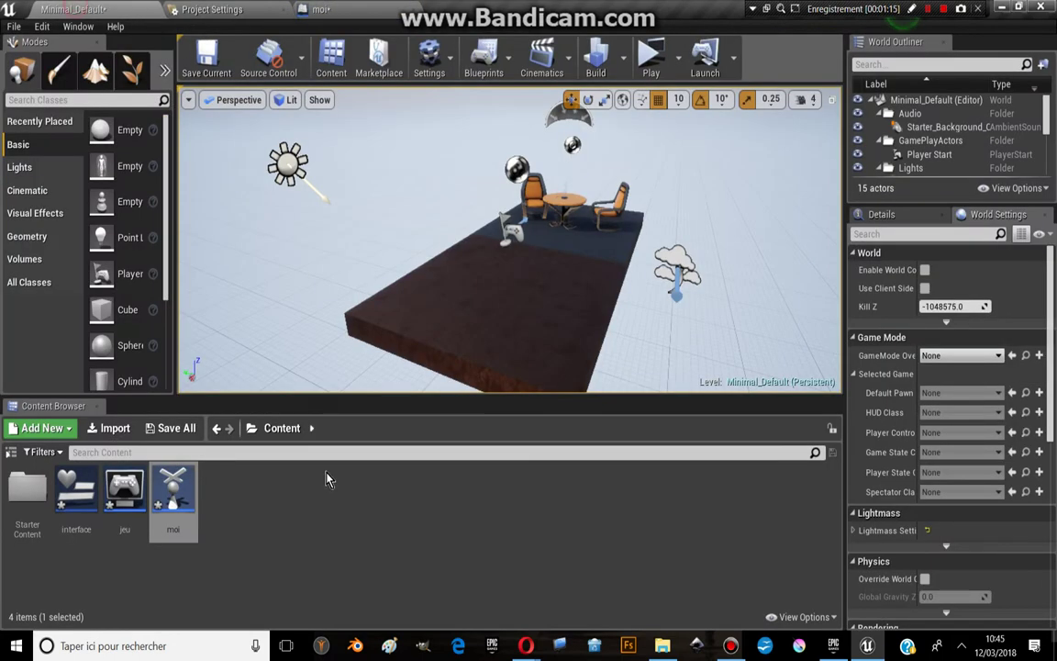
Set jeu's Player Controller Class to moi and compile it.
double_click(125, 491)
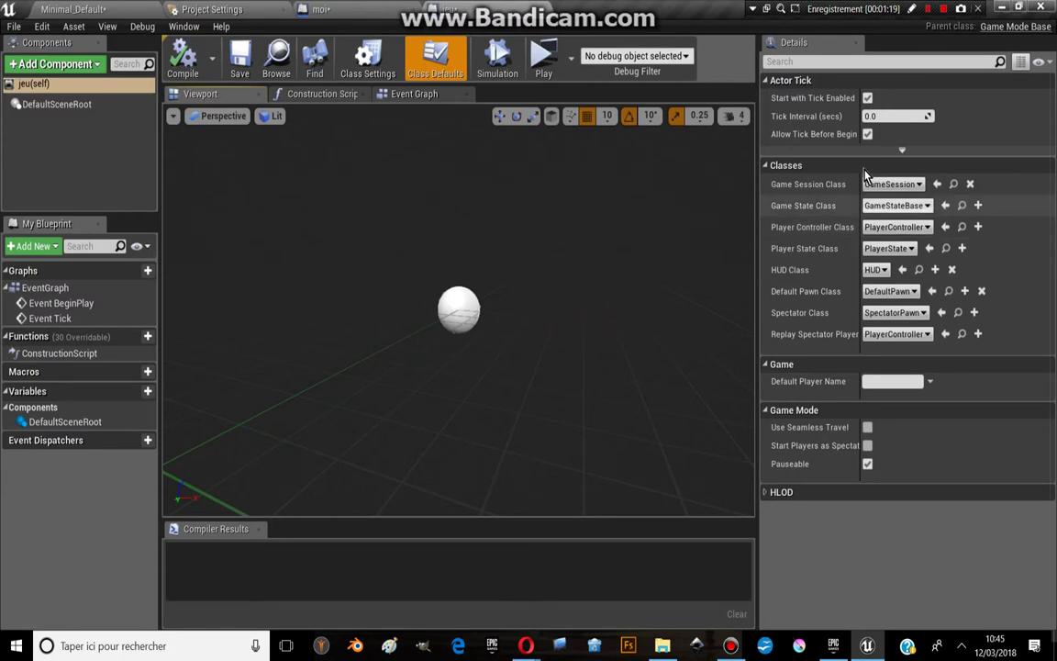
left_click(892, 227)
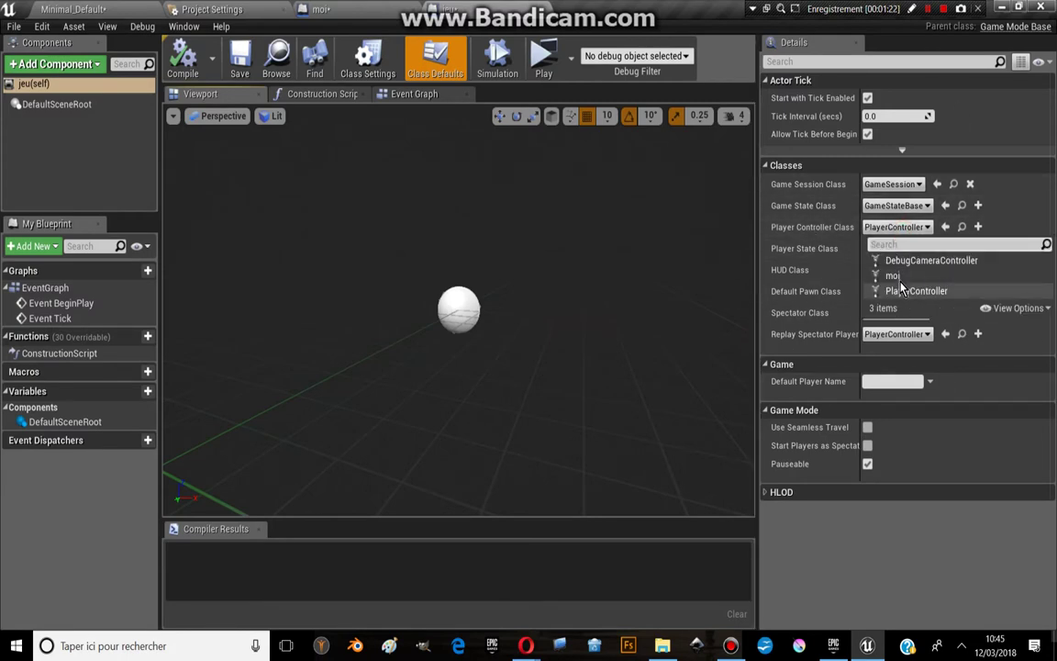
left_click(894, 277)
left_click(183, 58)
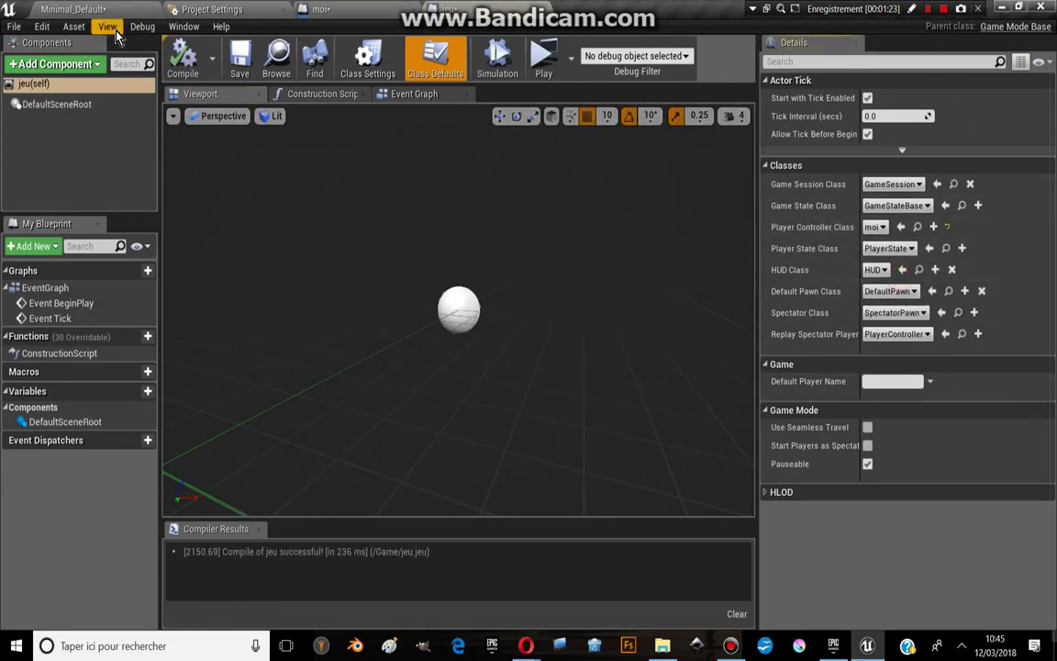
left_click(110, 9)
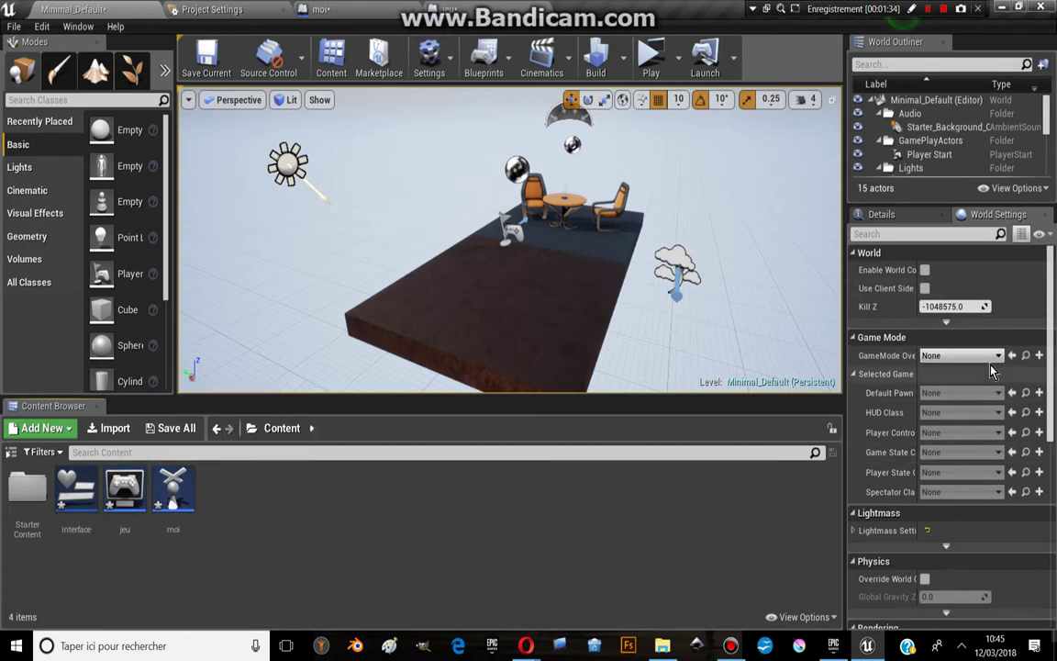
Set the level's GameMode Override to jeu and save the Minimal_Default map.
left_click(959, 356)
left_click(936, 451)
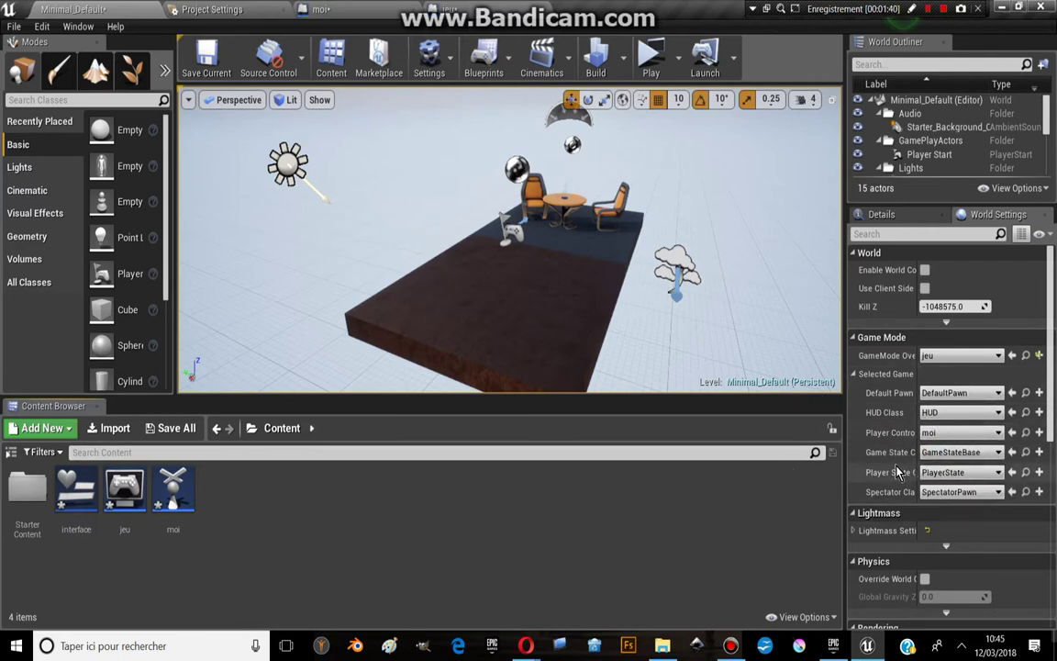
mouse_move(136, 488)
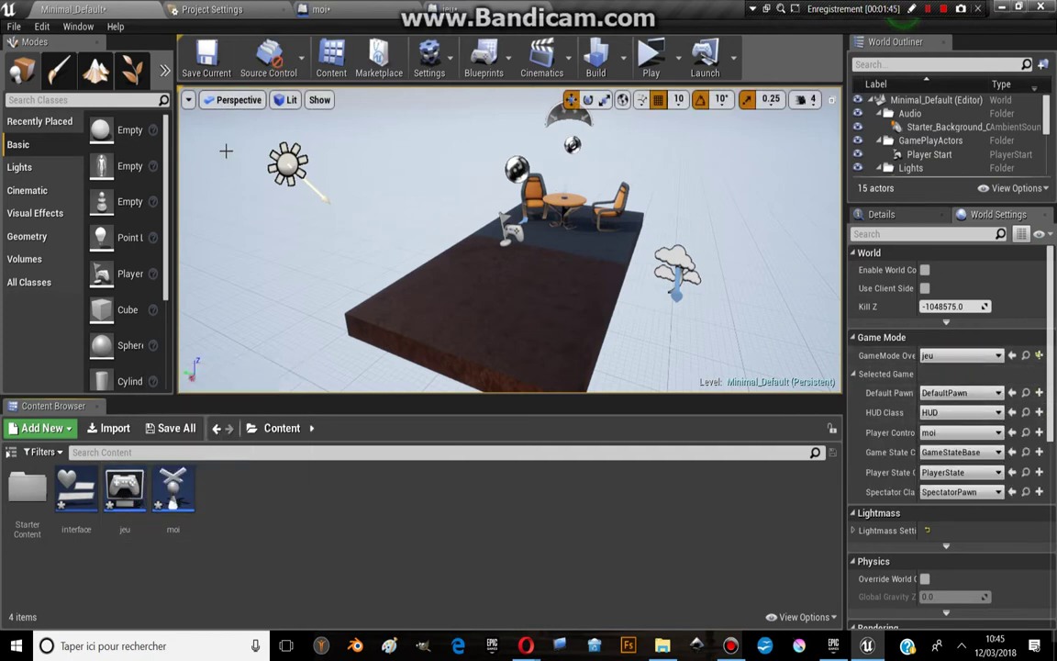
left_click(207, 55)
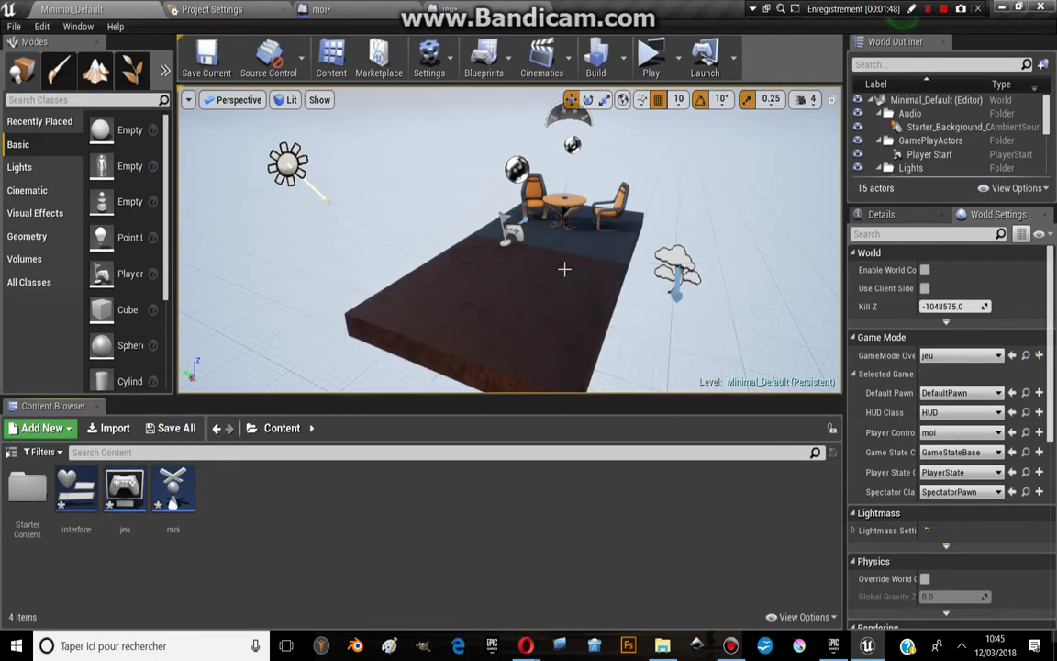
left_click(664, 74)
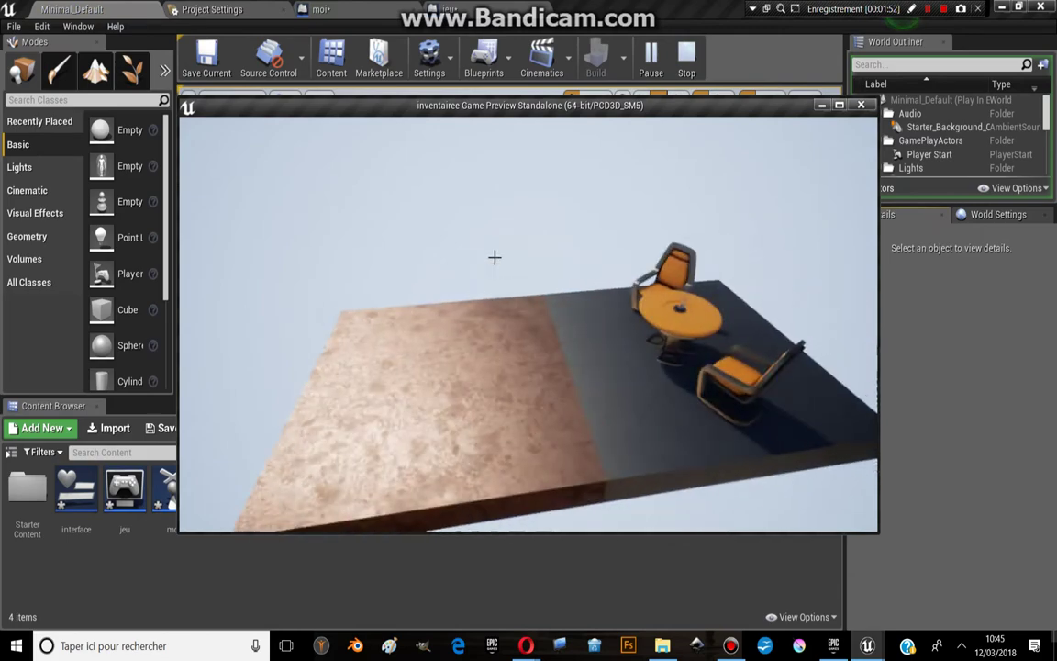
left_click(832, 110)
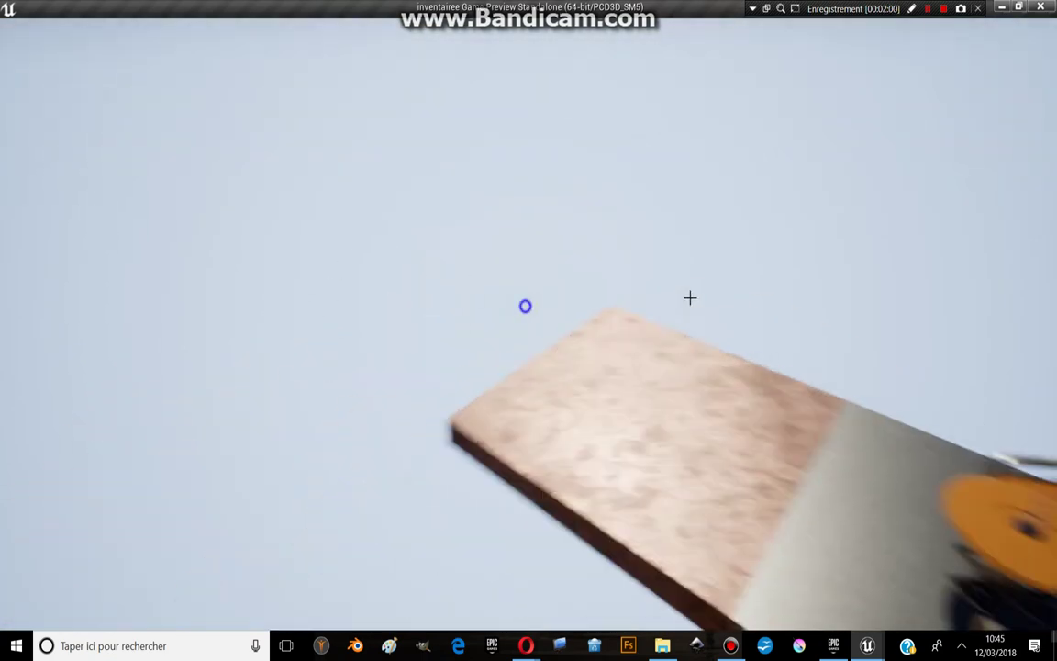
key("Escape")
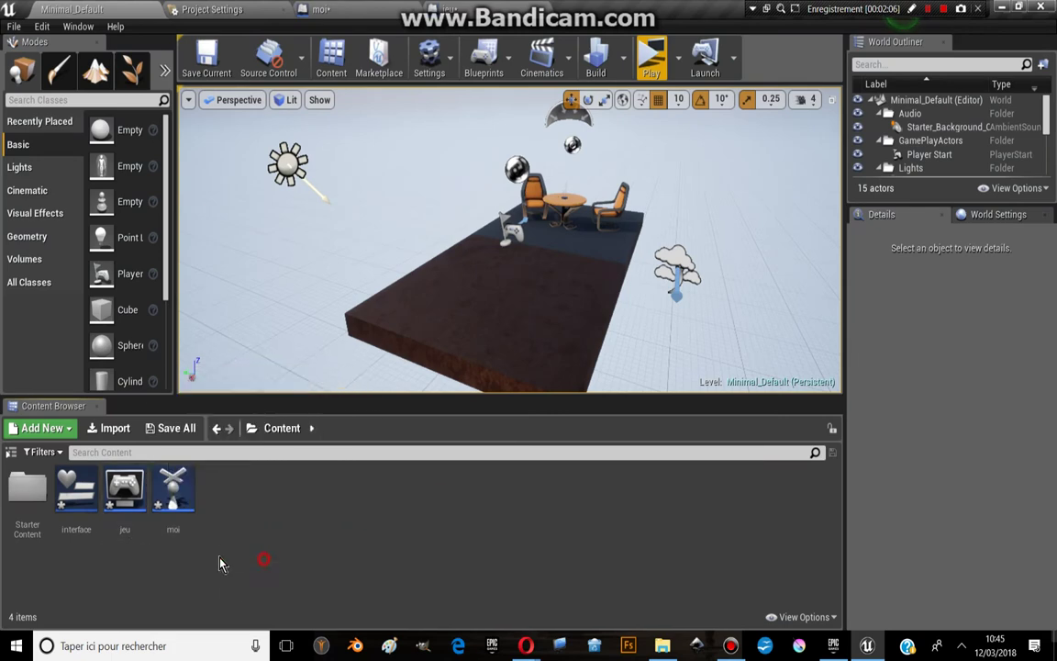
Open the interface widget and place a Horizontal Box on the canvas.
double_click(76, 489)
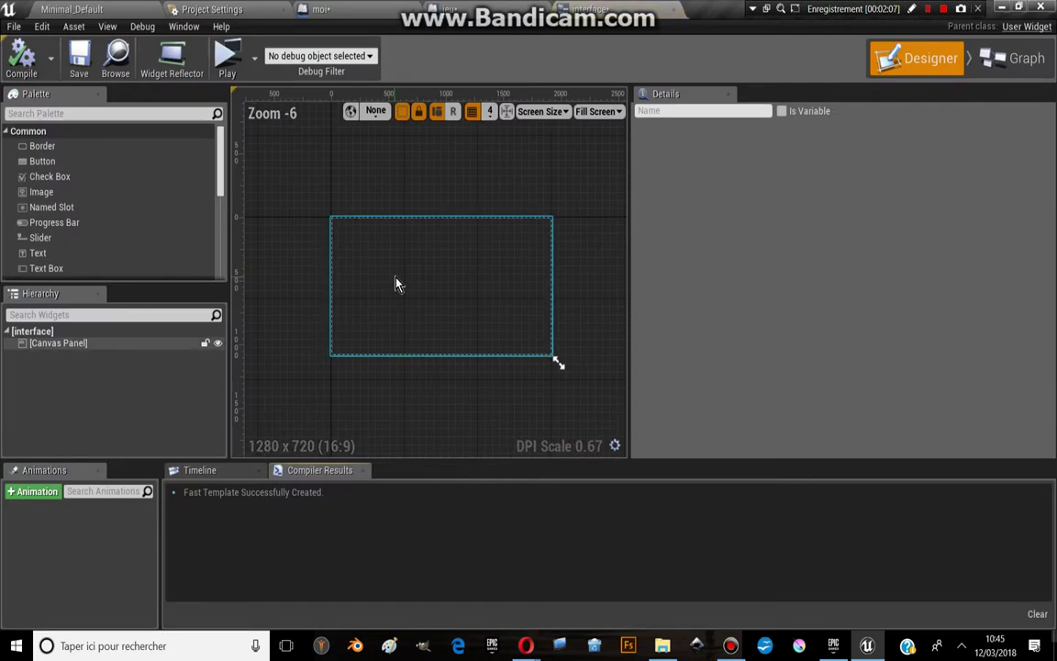
scroll(66, 260, "down", 5)
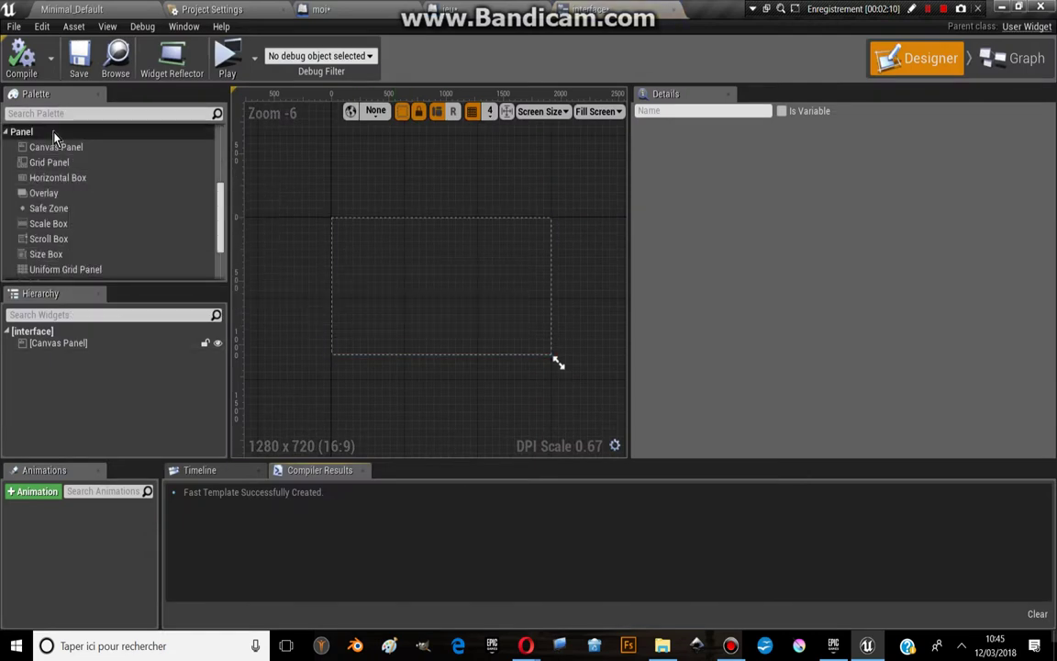
left_click(49, 181)
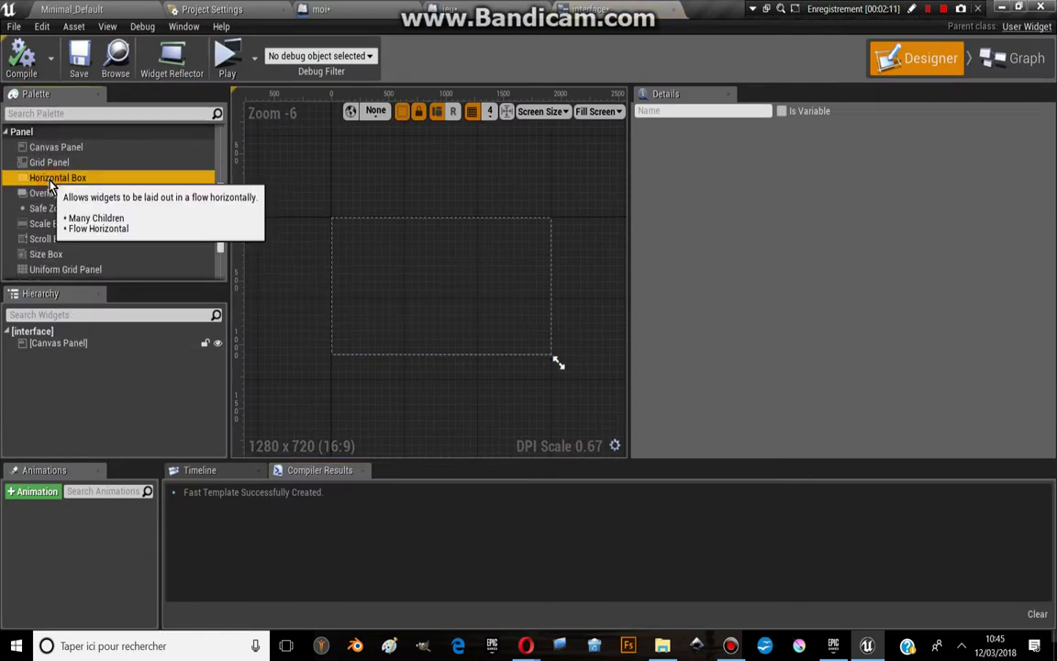
left_click_drag(51, 187, 66, 184)
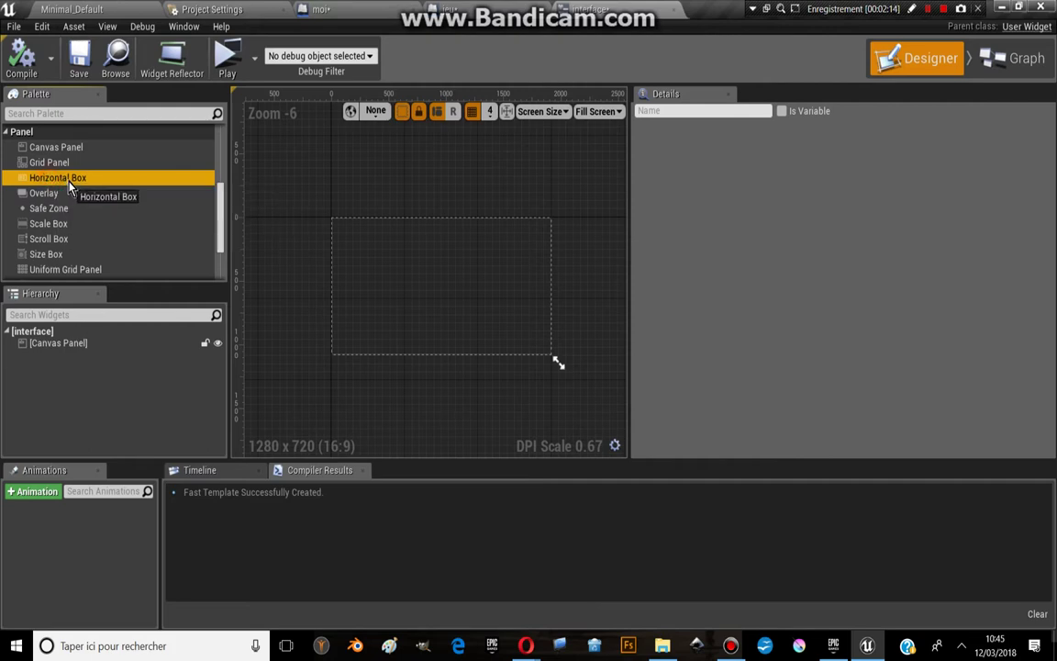
left_click_drag(71, 184, 410, 270)
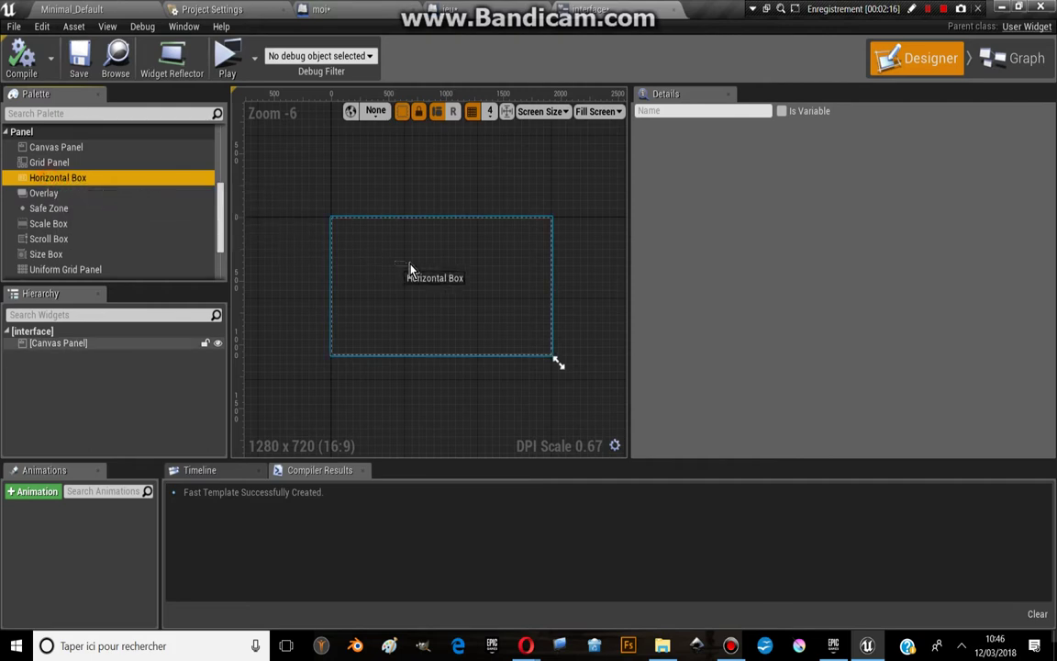
left_click_drag(499, 278, 514, 274)
scroll(529, 270, "up", 3)
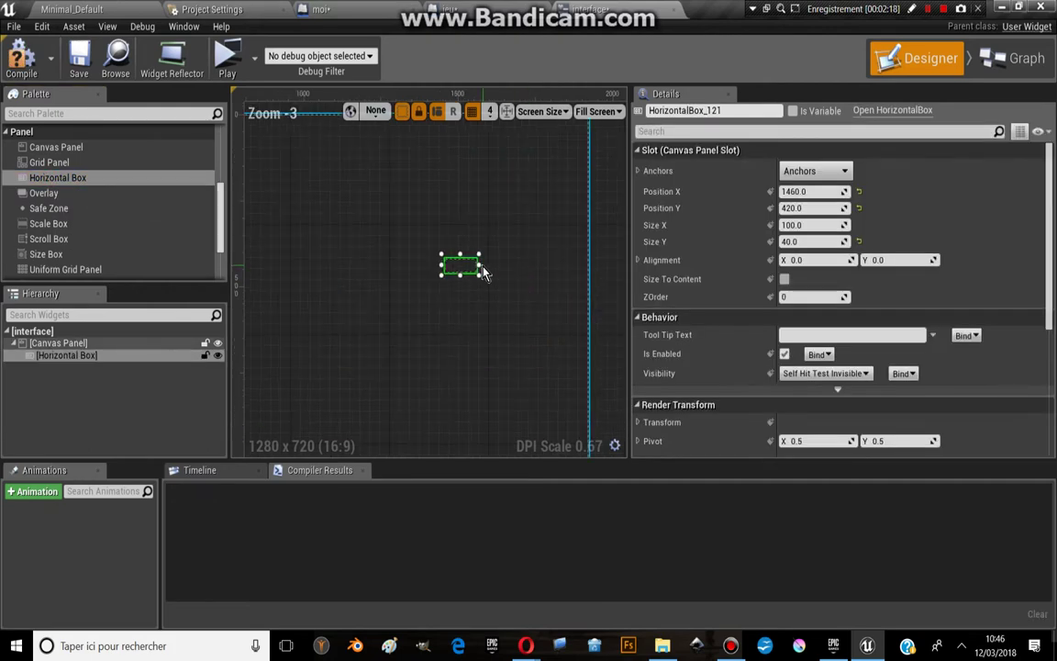
scroll(99, 189, "up", 2)
scroll(99, 188, "up", 3)
scroll(99, 188, "down", 2)
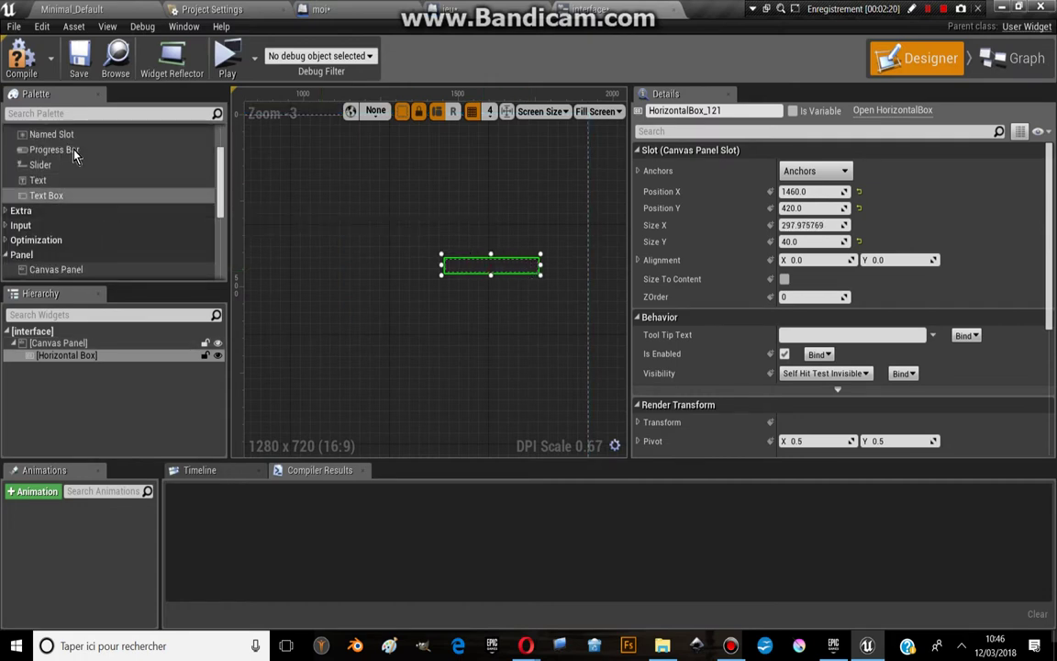
scroll(46, 137, "up", 2)
scroll(51, 139, "up", 1)
scroll(51, 177, "down", 1)
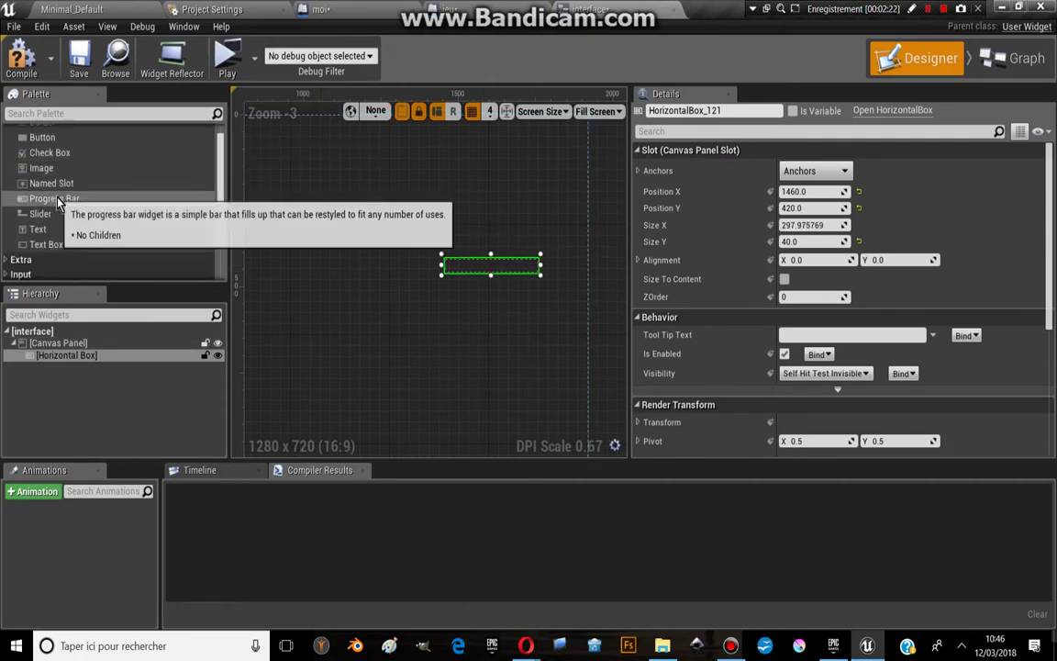
Add a Text block inside the box, set to Fill, centre-justified, font size 50.
left_click_drag(26, 231, 504, 272)
scroll(484, 272, "up", 3)
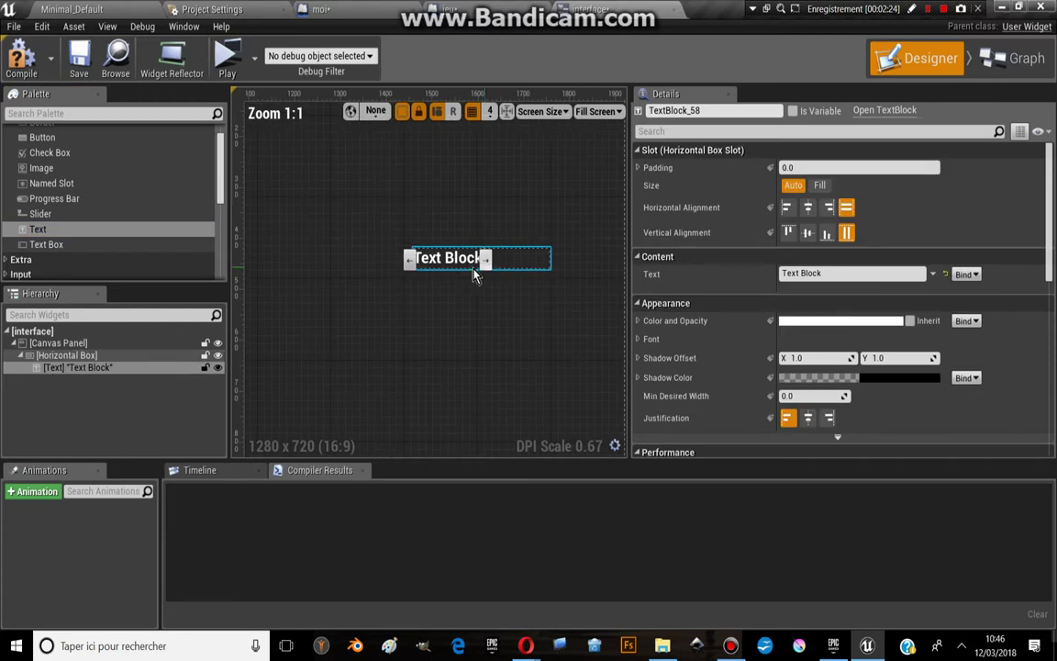
left_click(819, 185)
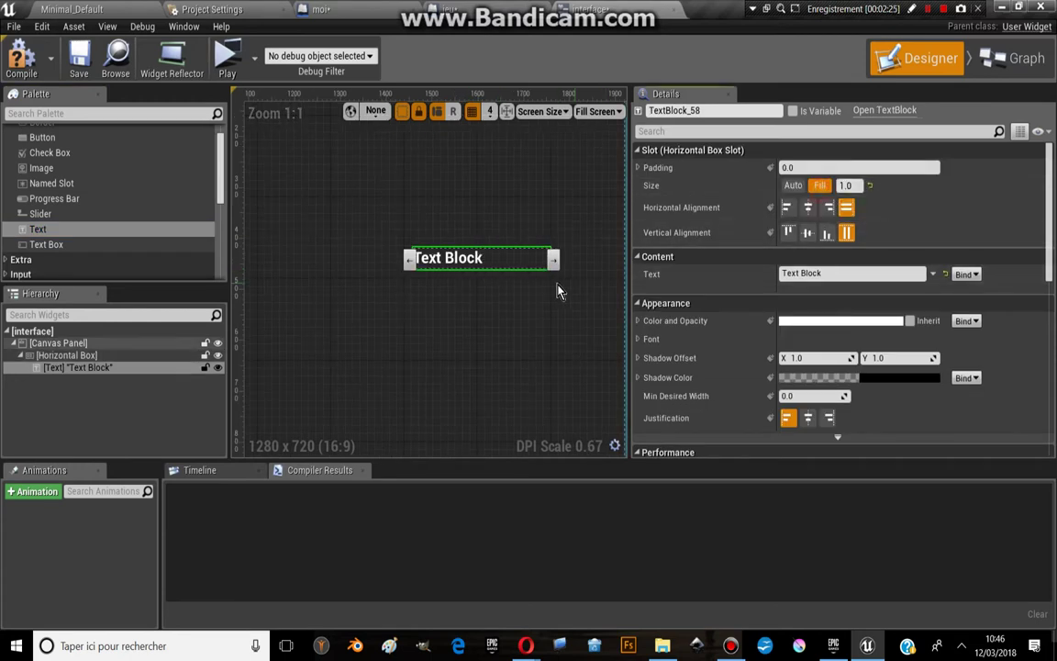
scroll(895, 376, "down", 2)
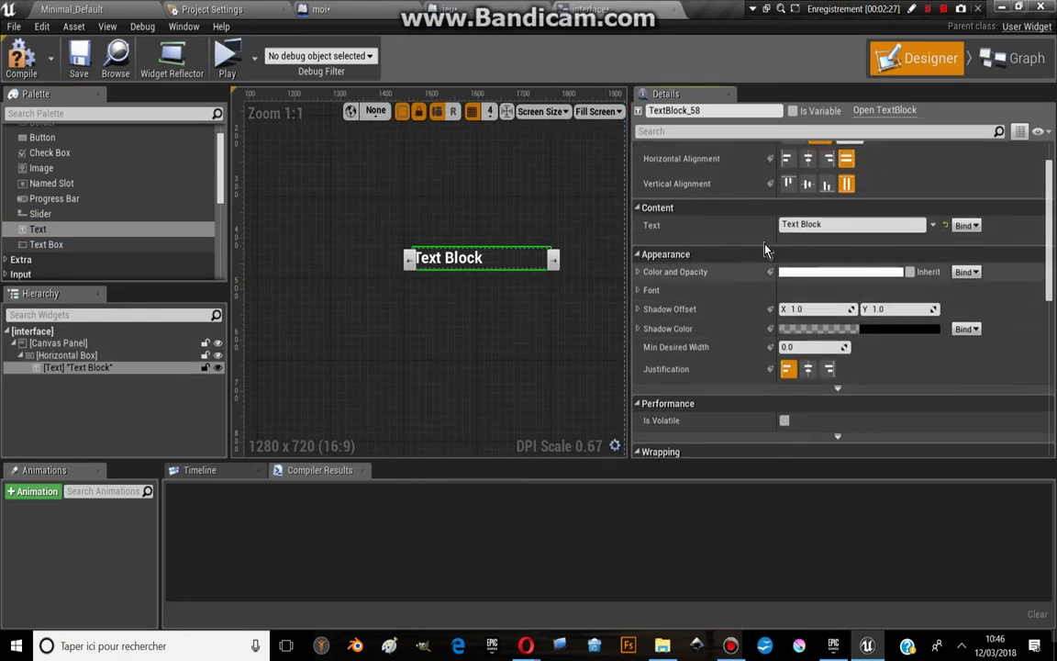
left_click(807, 368)
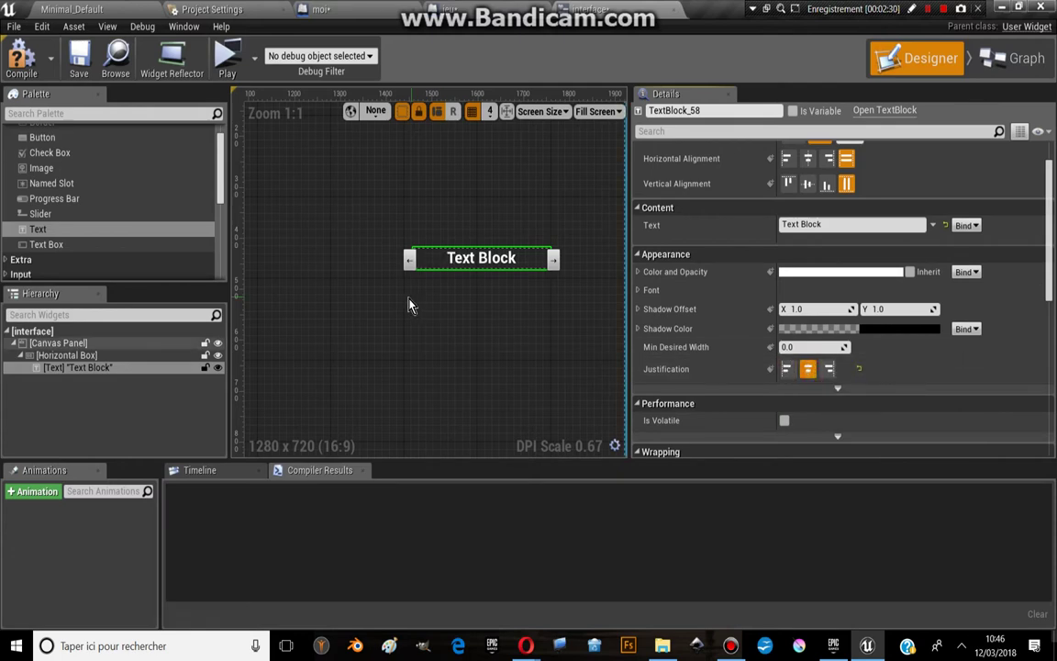
left_click(640, 290)
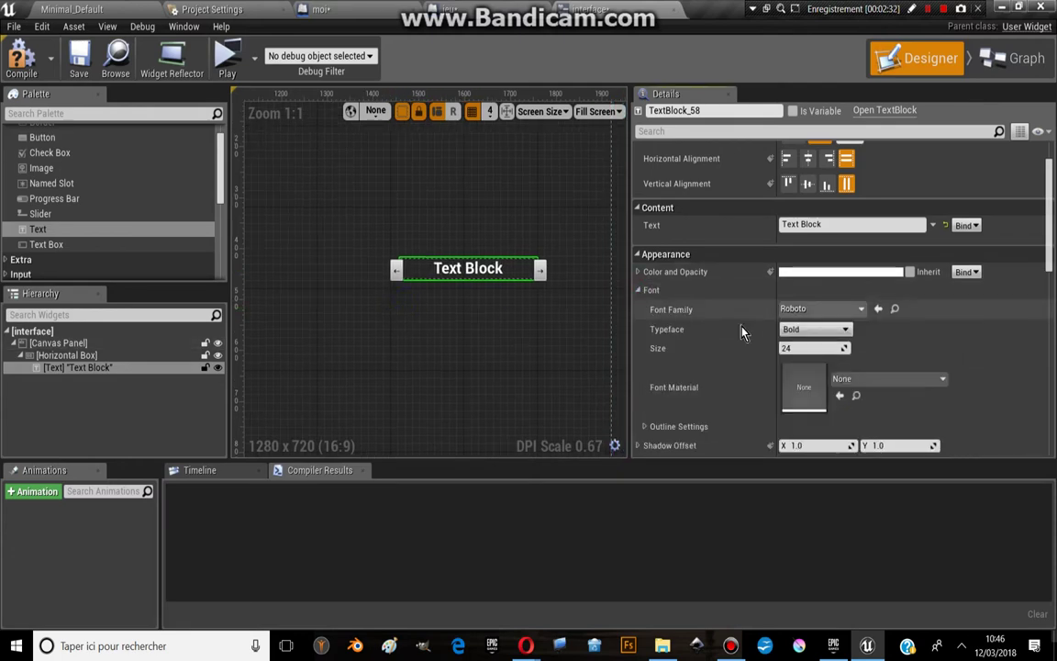
left_click(804, 349)
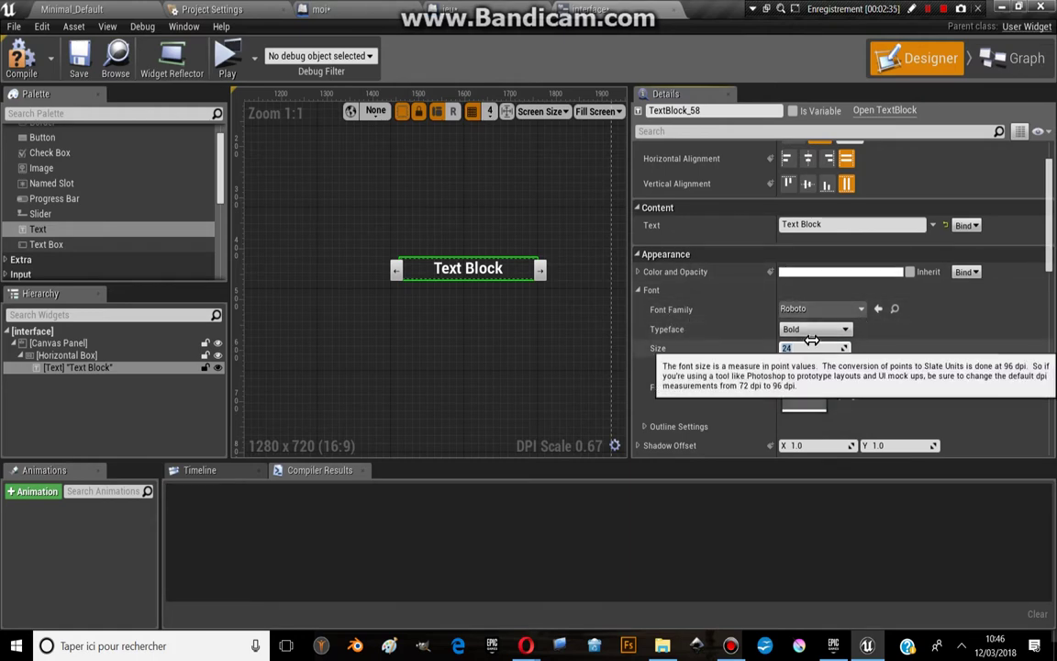
type("50")
key("Return")
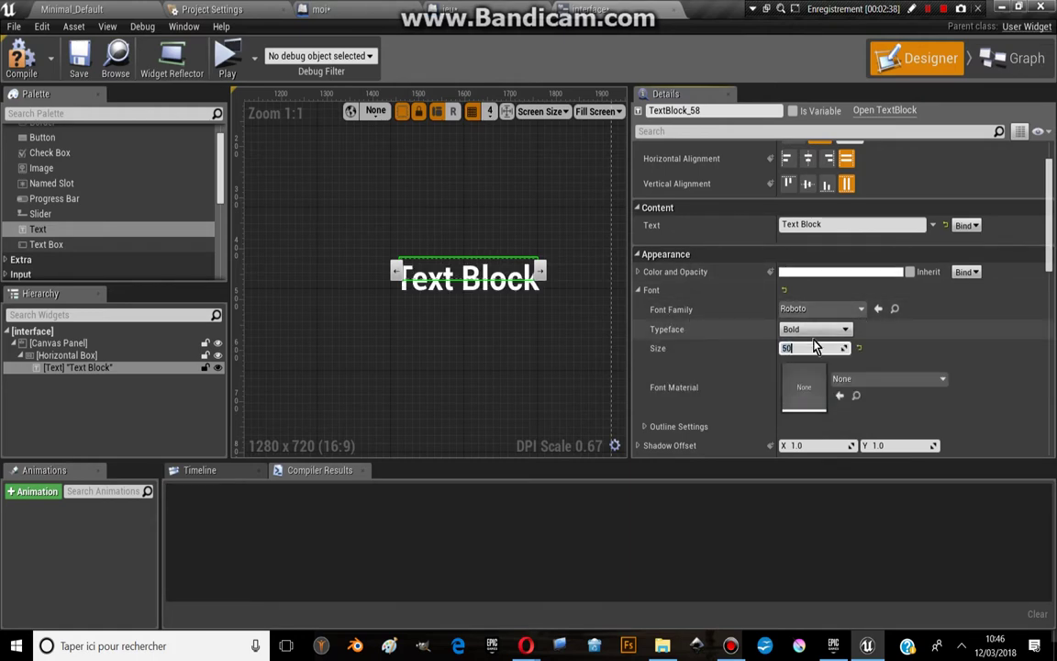
Resize the Horizontal Box to about 363 by 100 and compile the widget.
left_click(65, 355)
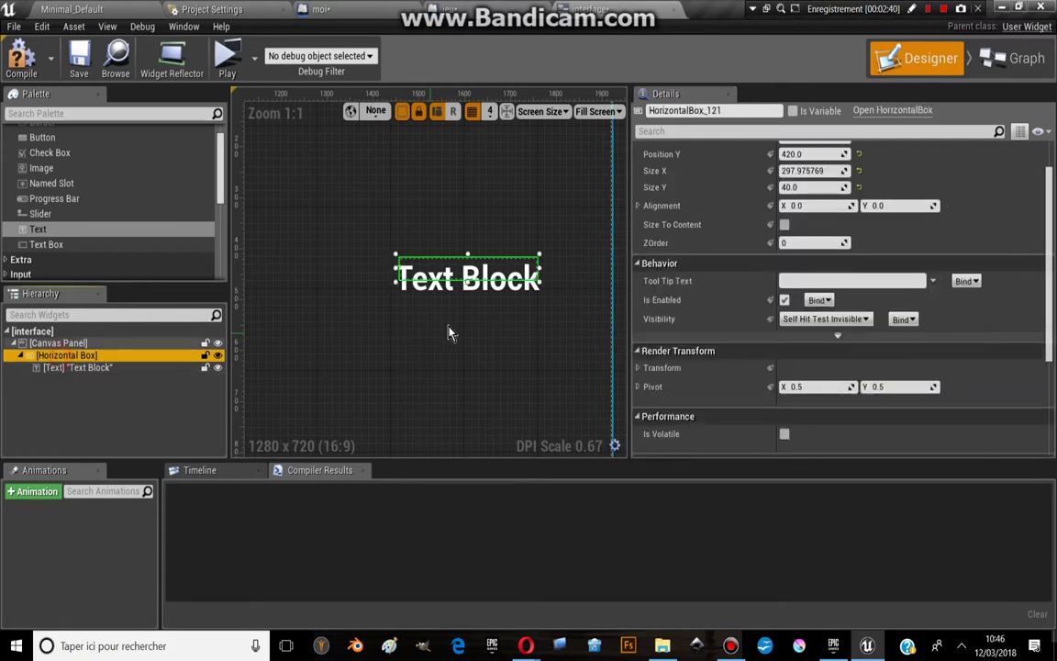
left_click_drag(540, 288, 568, 311)
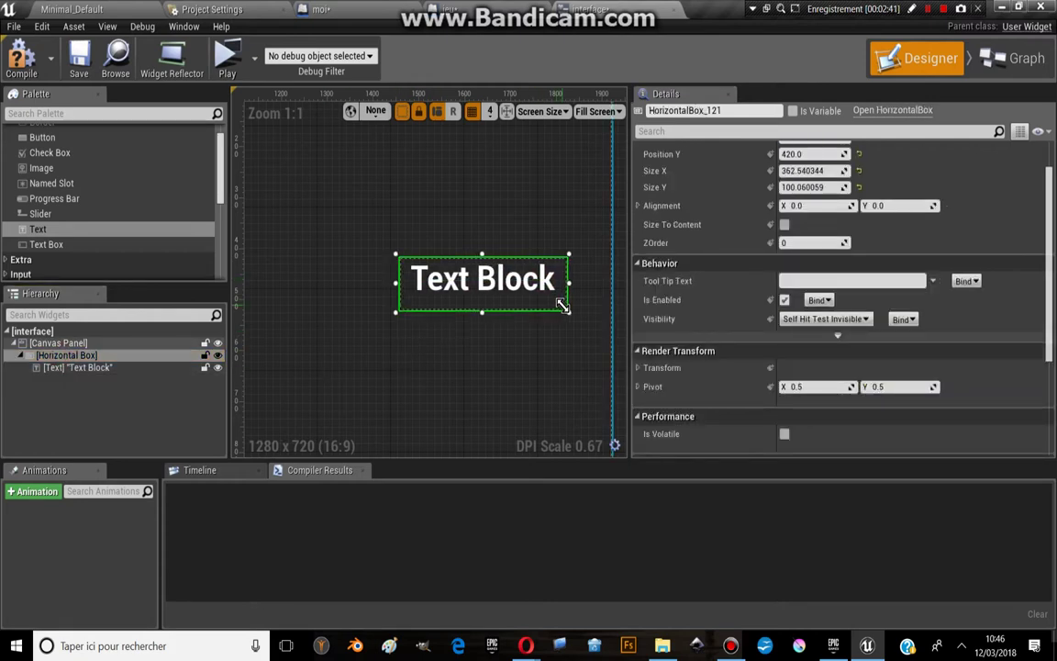
left_click(20, 57)
scroll(472, 235, "down", 1)
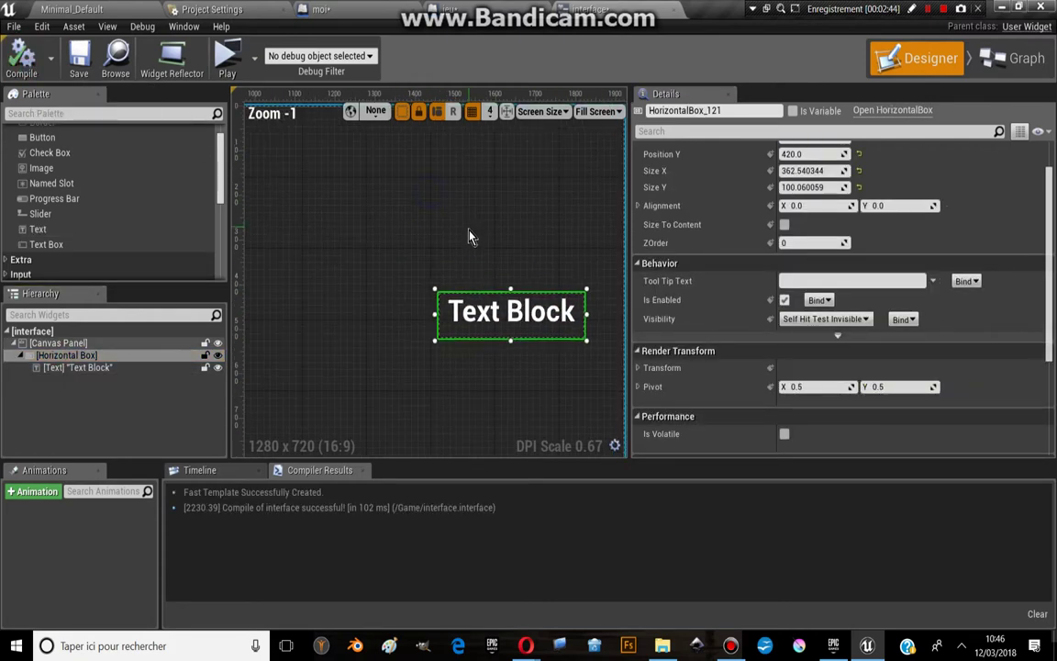
scroll(539, 232, "down", 3)
scroll(540, 232, "down", 1)
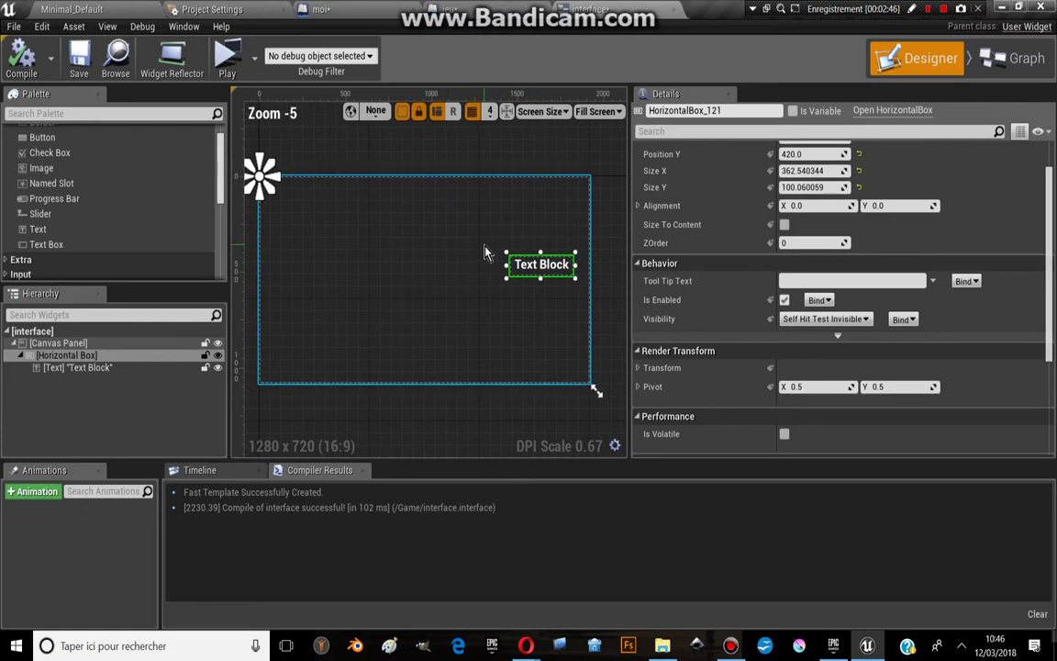
scroll(491, 253, "up", 1)
scroll(440, 230, "up", 1)
scroll(413, 233, "up", 2)
scroll(413, 233, "down", 4)
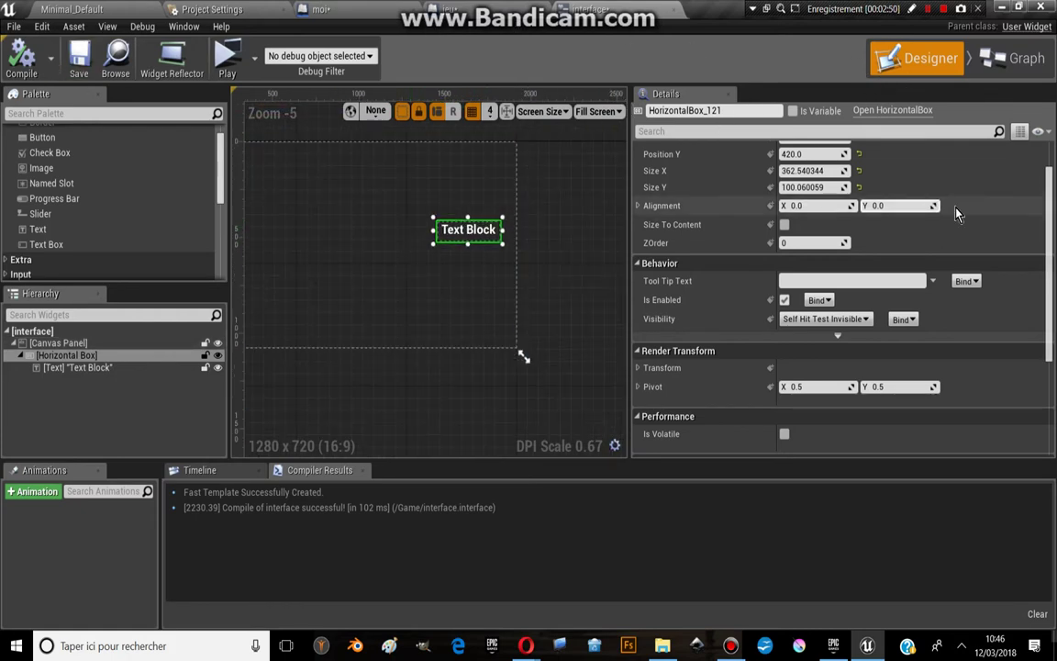
left_click(450, 9)
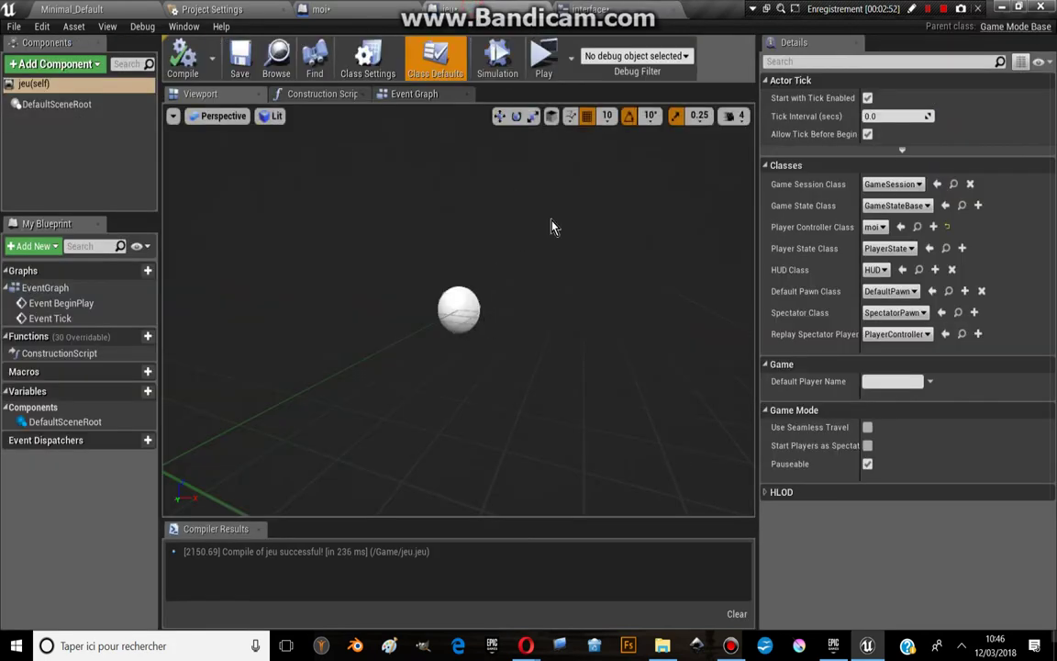
Open moi's Event Graph and search the action list for 1.
left_click(420, 96)
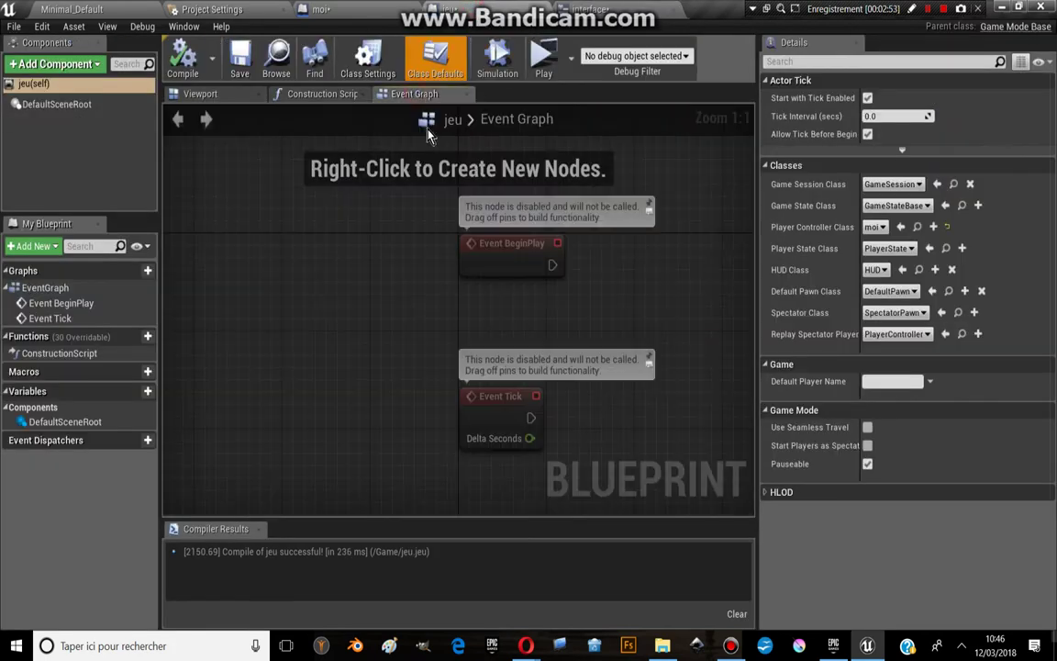
left_click(364, 13)
left_click(127, 9)
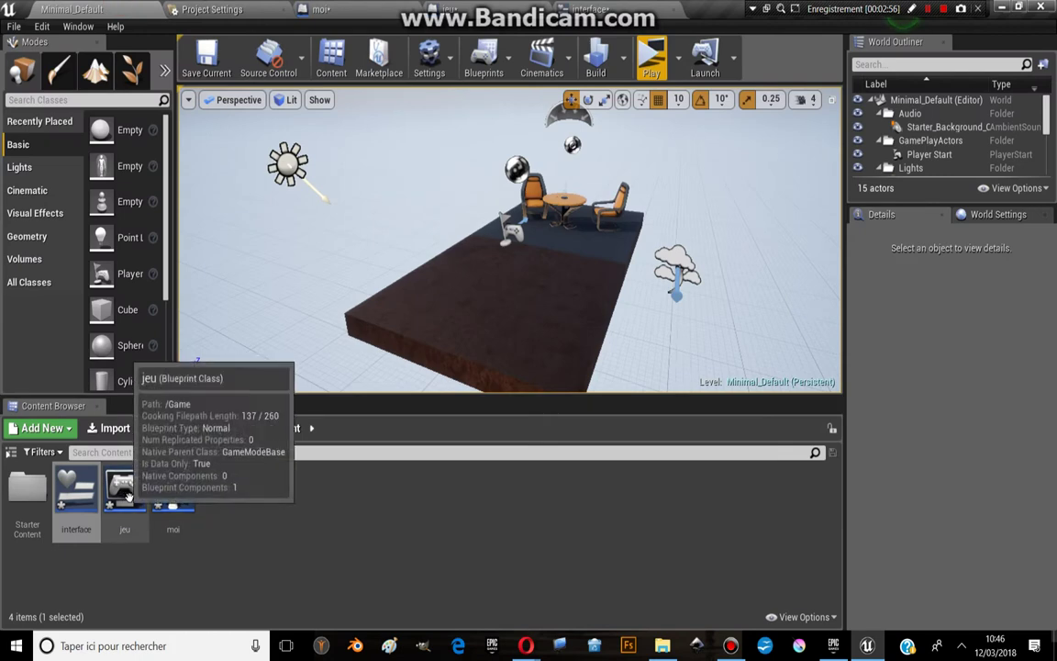
double_click(180, 514)
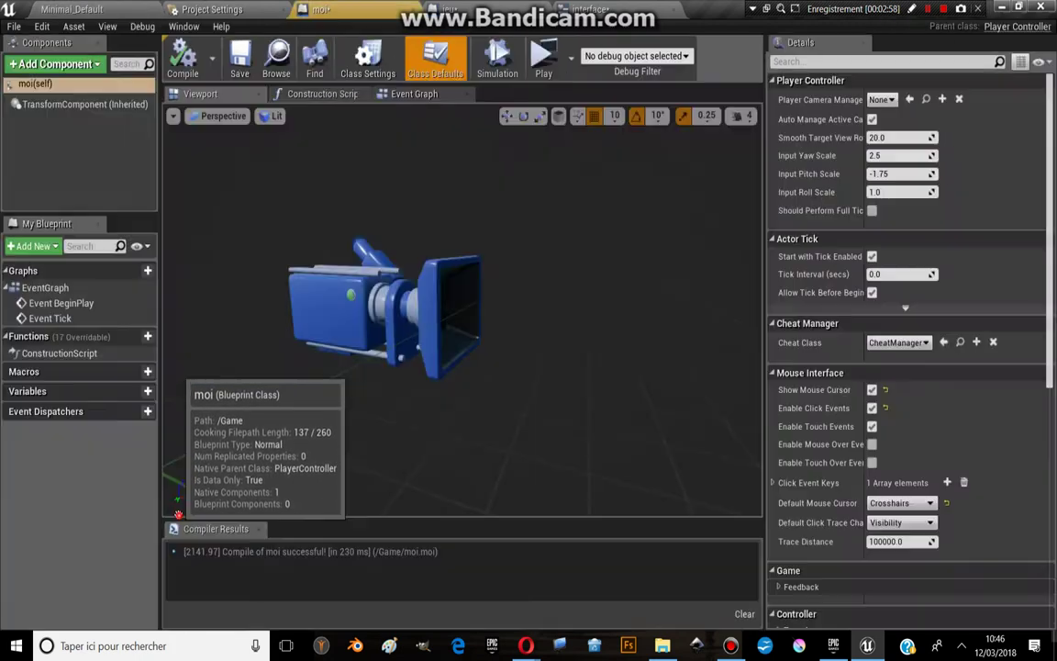
left_click(411, 96)
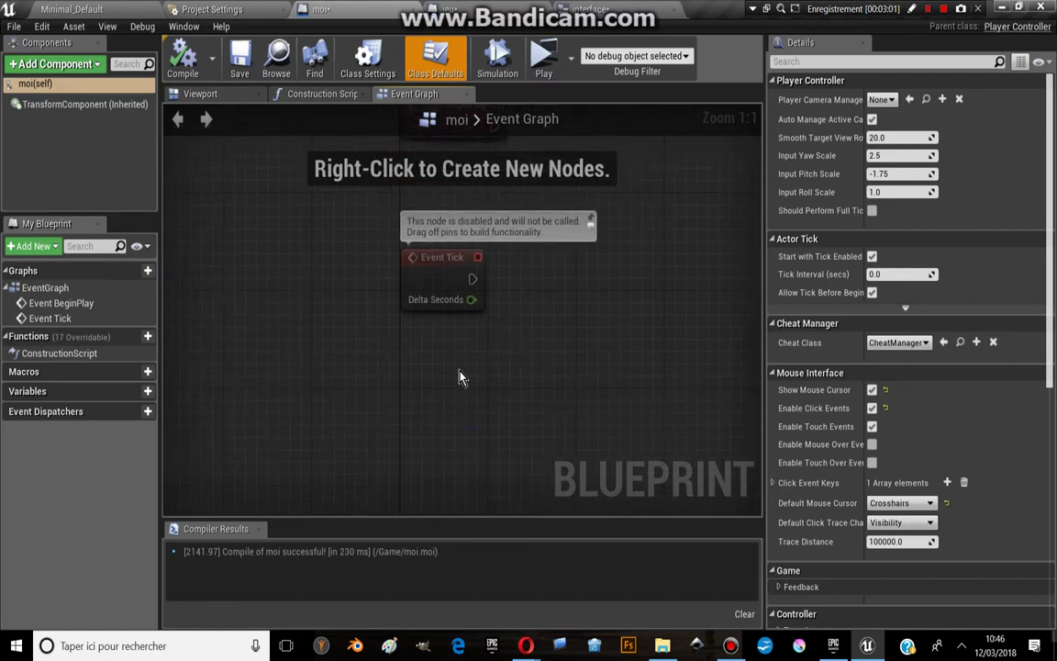
right_click(420, 357)
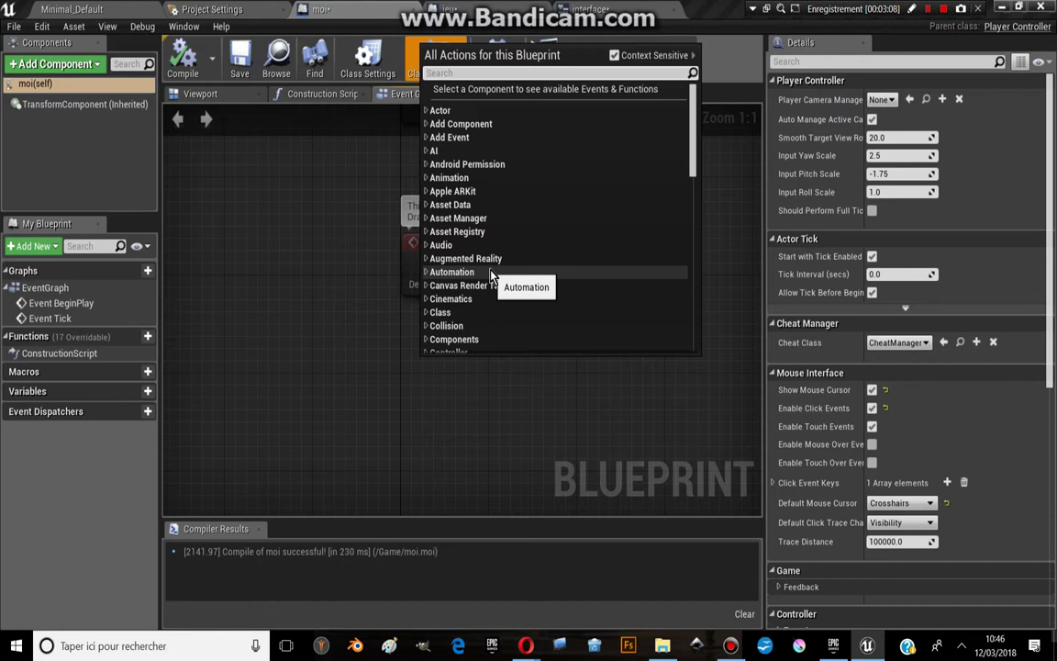
left_click(321, 359)
right_click(384, 359)
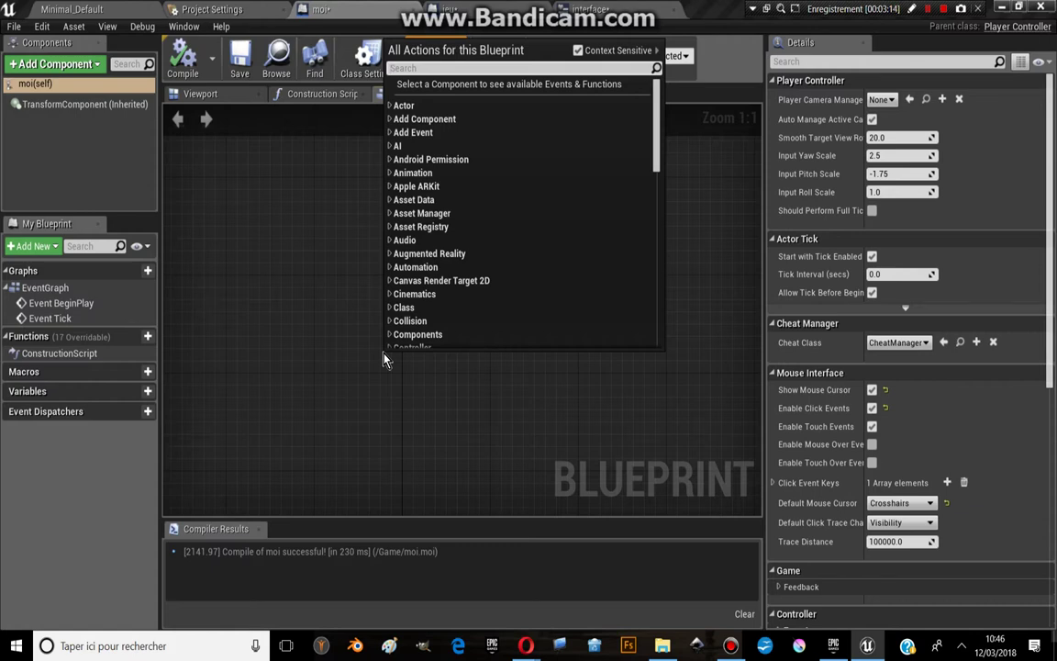
type("1")
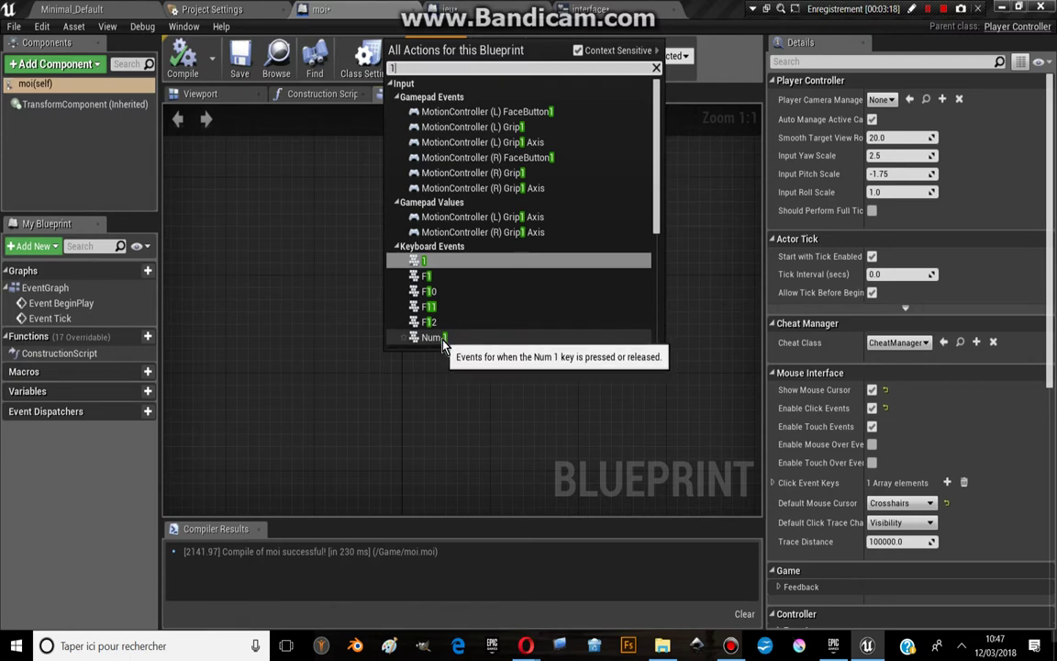
Add a Num 1 key event node to moi's graph.
left_click(443, 339)
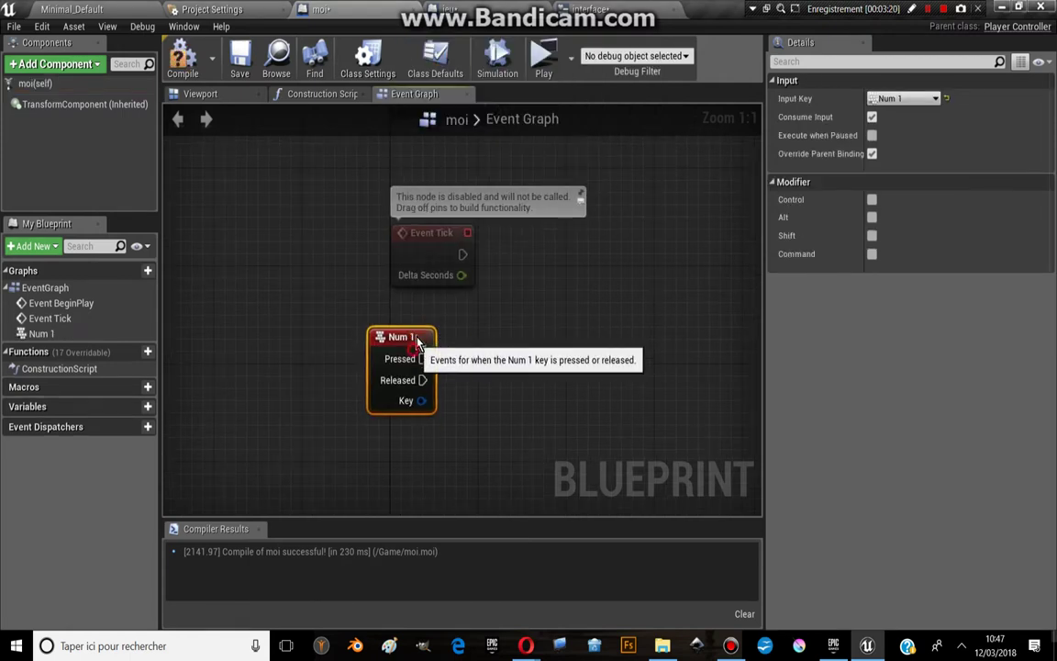
left_click_drag(386, 349, 375, 348)
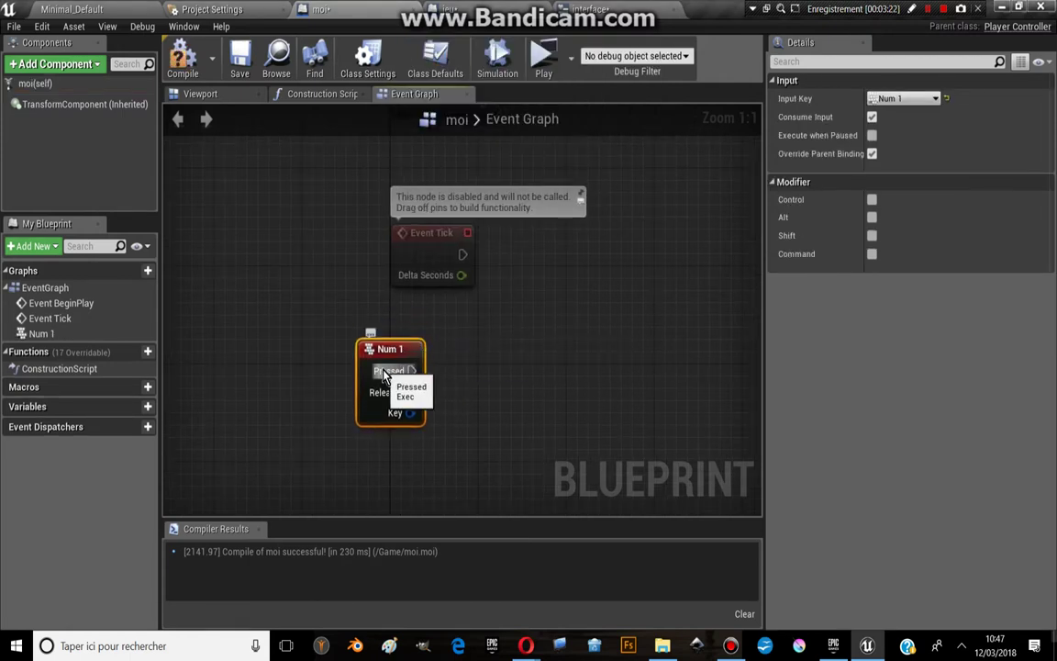
right_click_drag(366, 403, 340, 367)
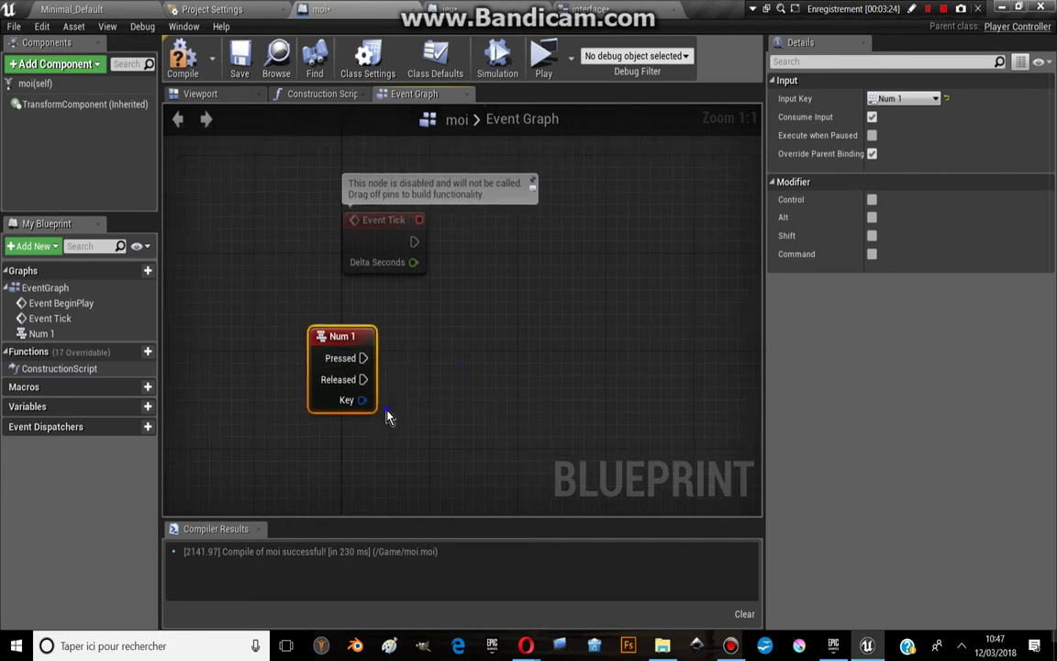
right_click_drag(387, 418, 413, 369)
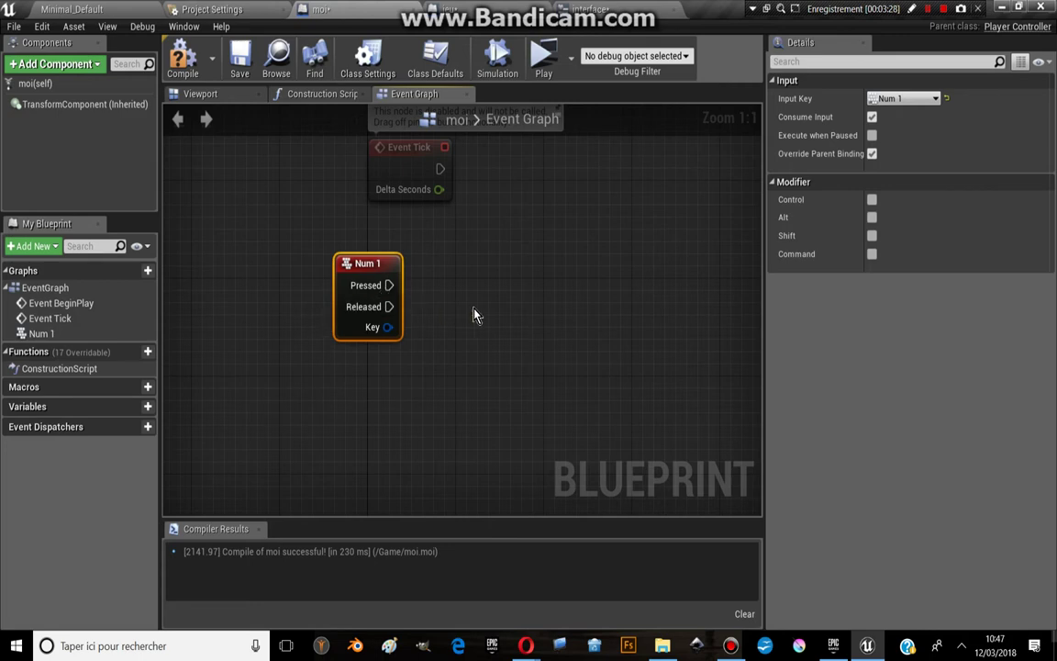
Add a Switch on Int node beside the Num 1 event.
right_click(479, 333)
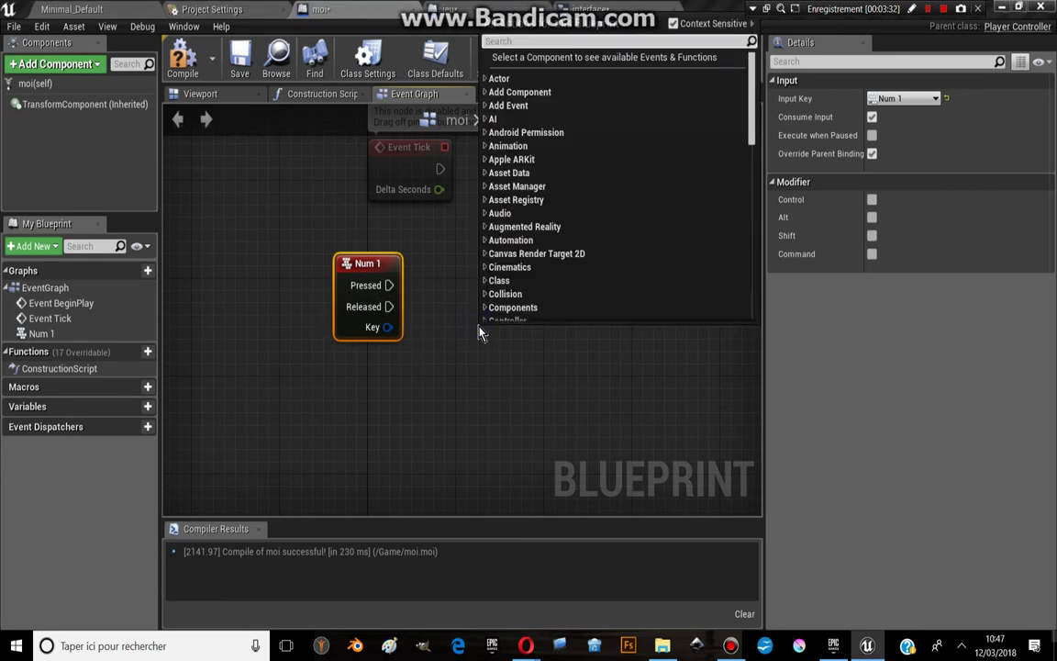
type("switch")
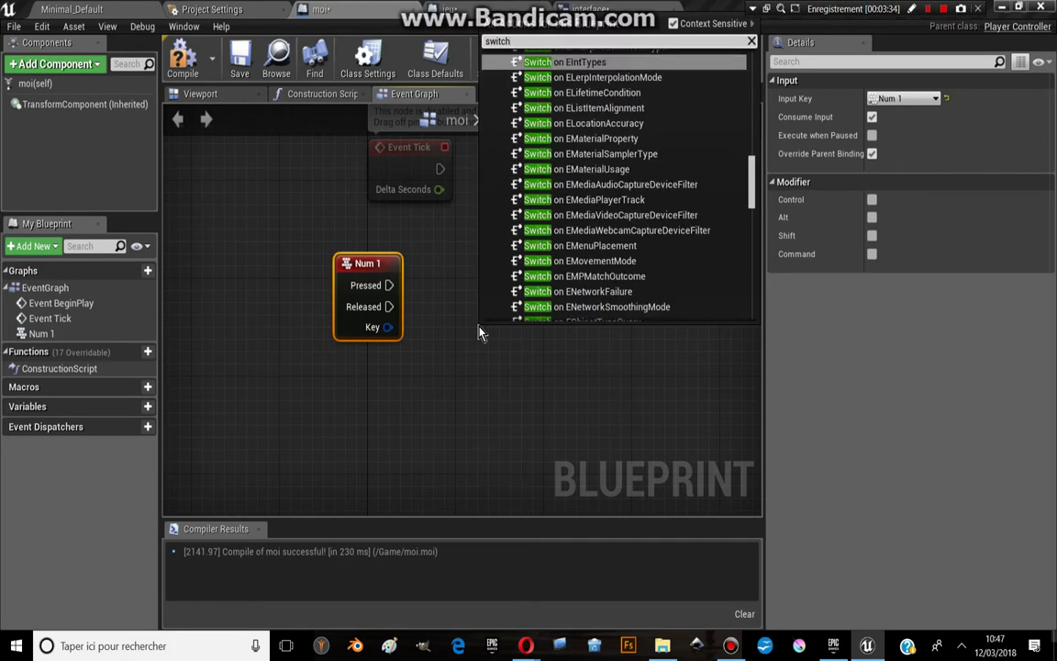
type("on")
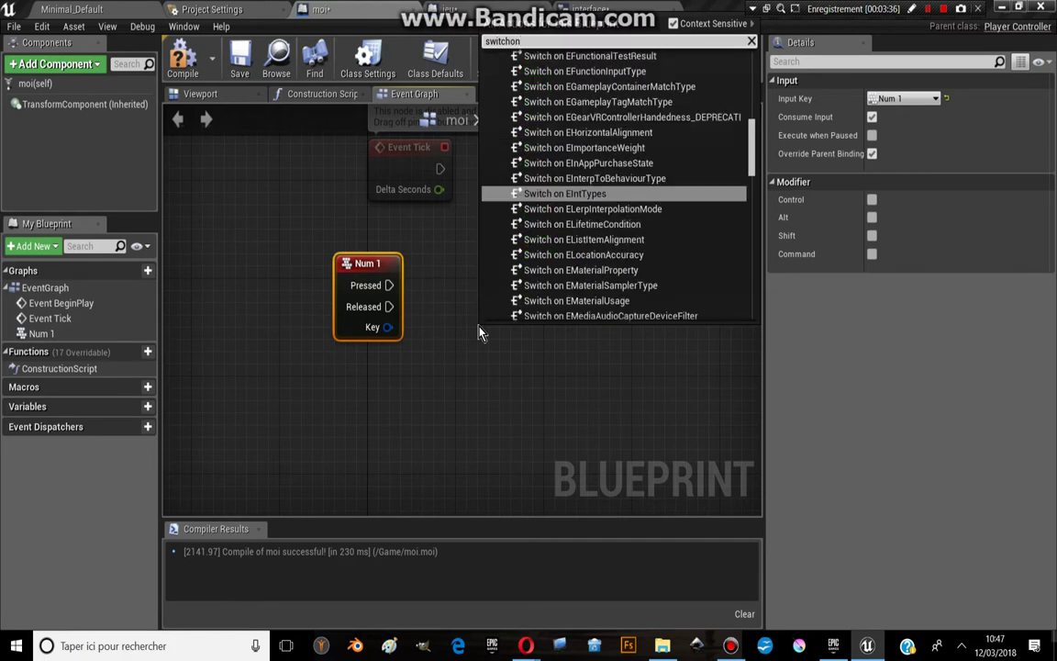
type("in")
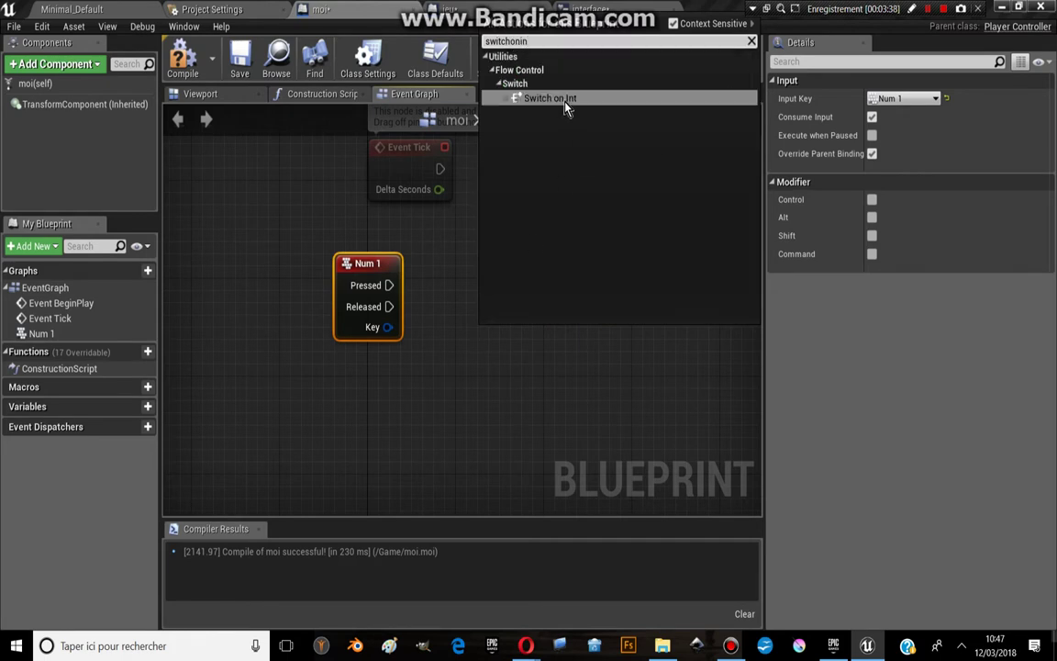
left_click(551, 97)
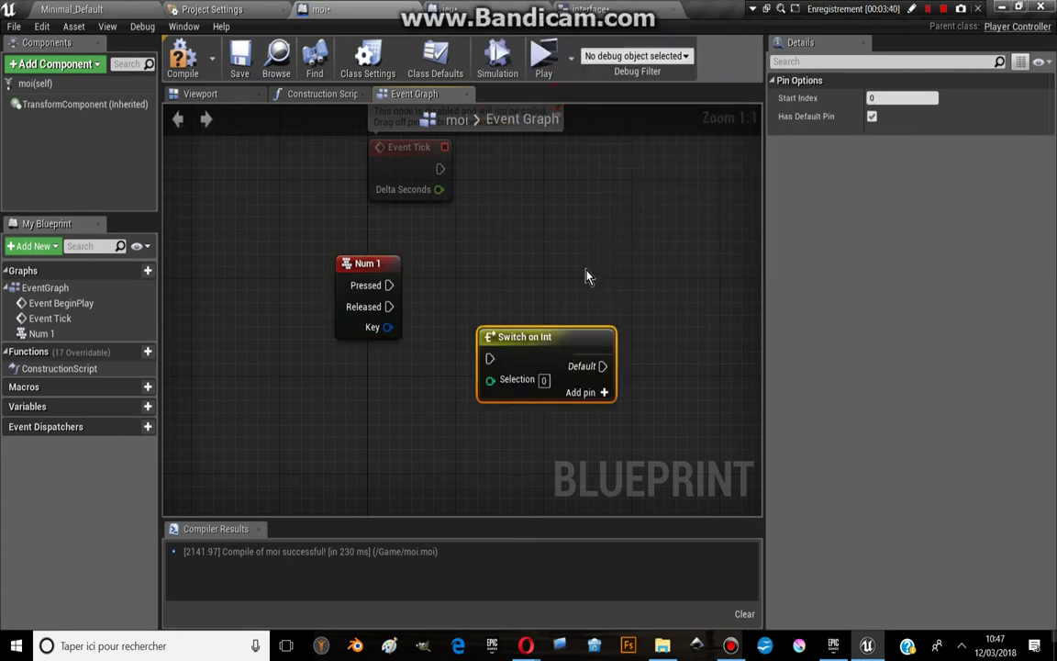
scroll(585, 276, "down", 3)
scroll(567, 307, "up", 3)
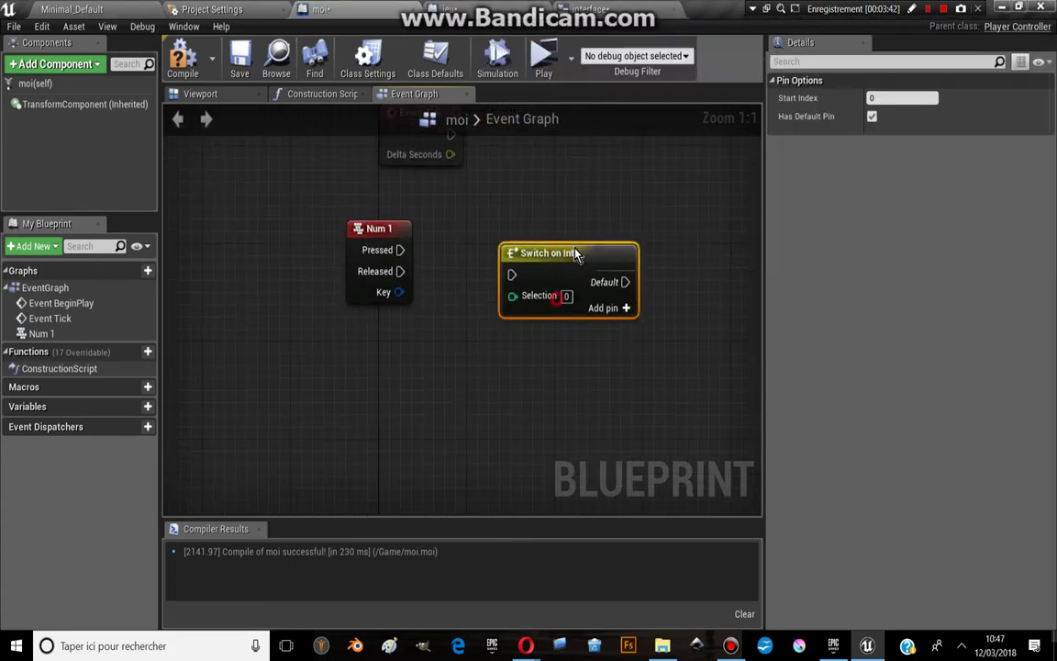
left_click_drag(516, 252, 529, 253)
Browse the action list for 'int' and 's' without adding any node.
right_click(474, 361)
type("int")
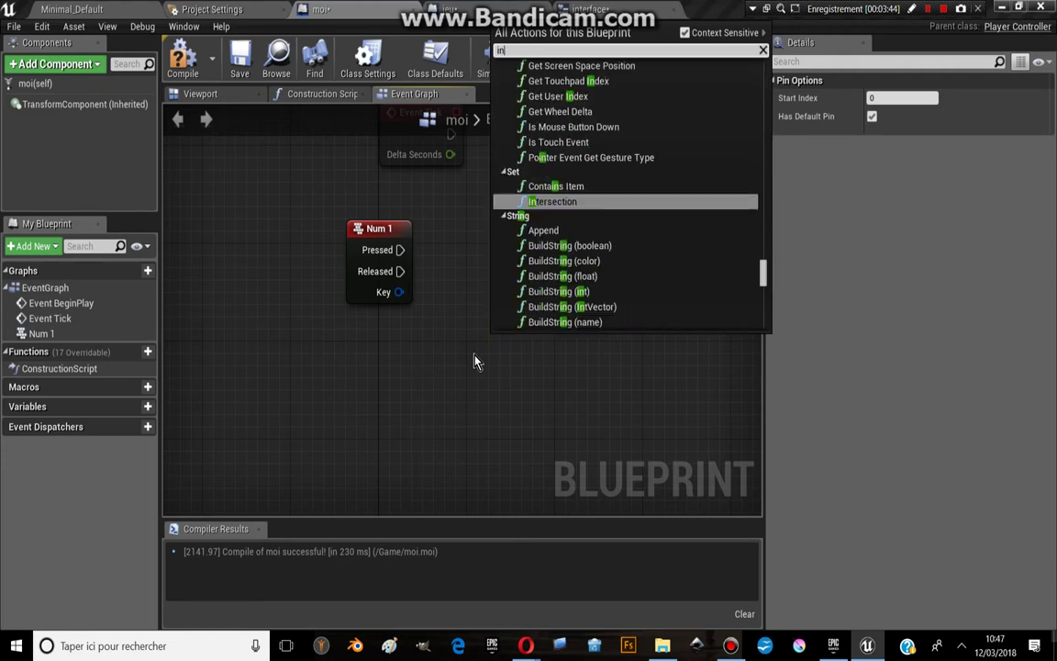
scroll(643, 211, "down", 5)
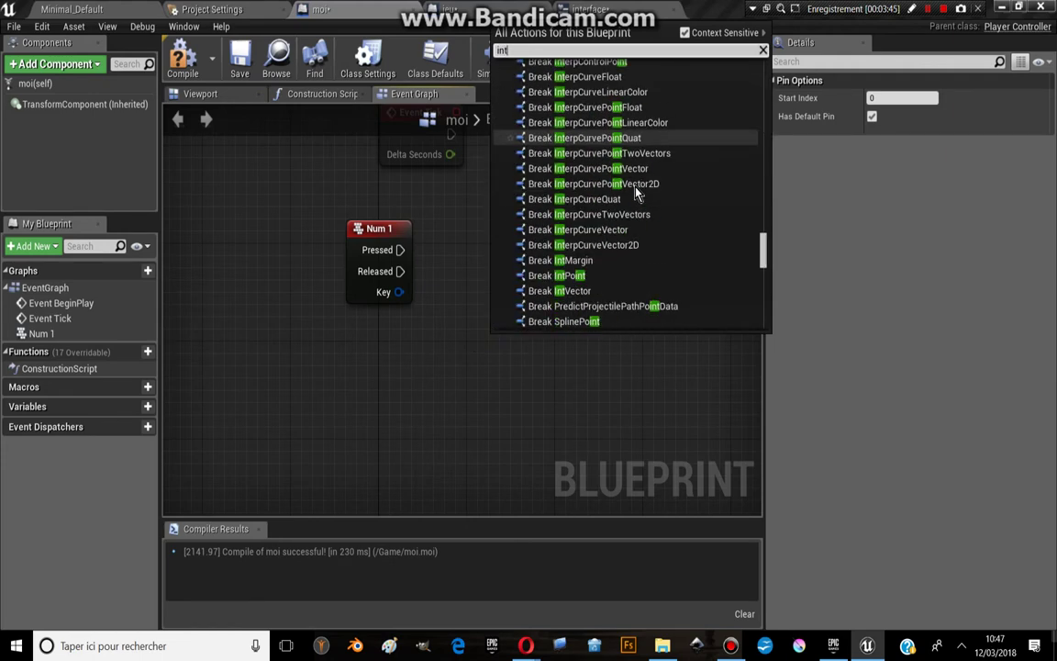
scroll(660, 216, "down", 5)
scroll(681, 220, "down", 5)
scroll(682, 220, "down", 5)
scroll(684, 218, "down", 5)
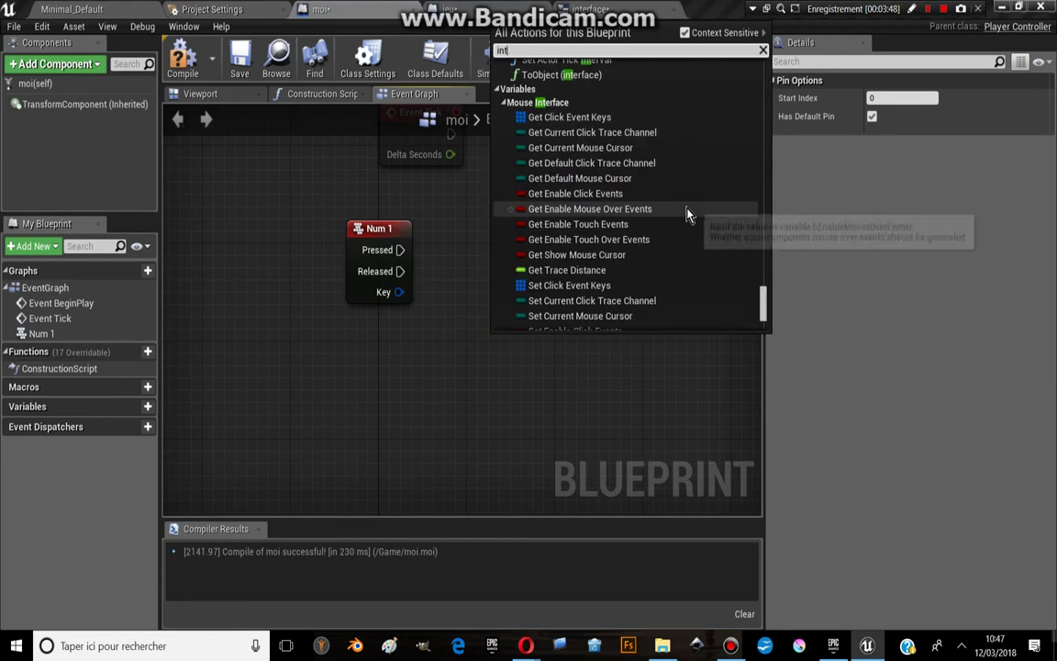
scroll(685, 216, "down", 3)
scroll(685, 211, "up", 3)
scroll(681, 195, "up", 3)
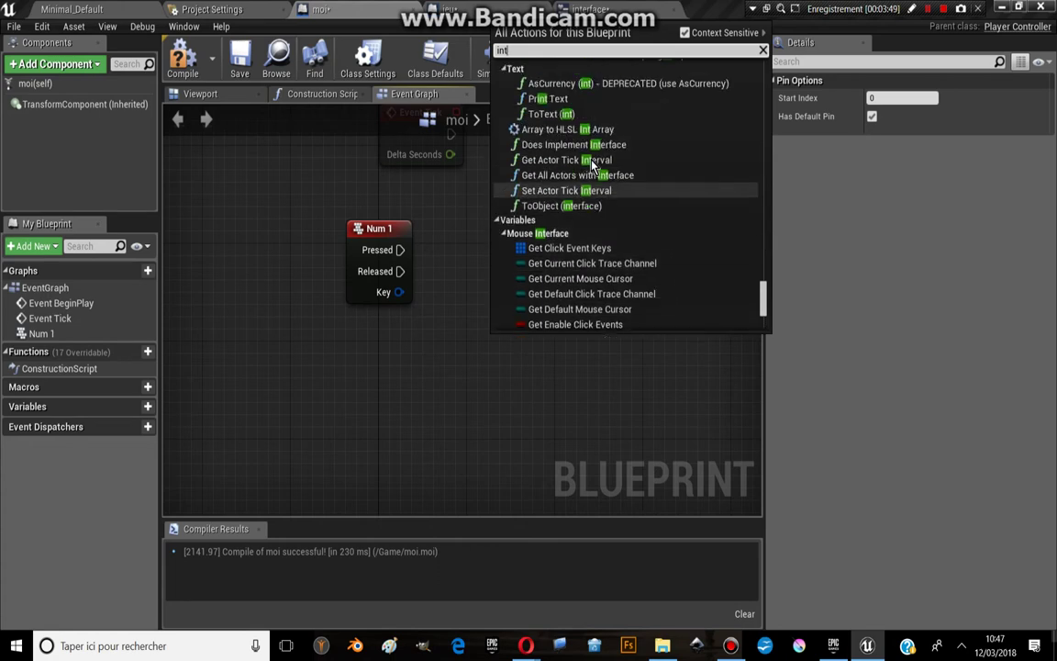
scroll(605, 179, "up", 5)
left_click(452, 370)
right_click(458, 371)
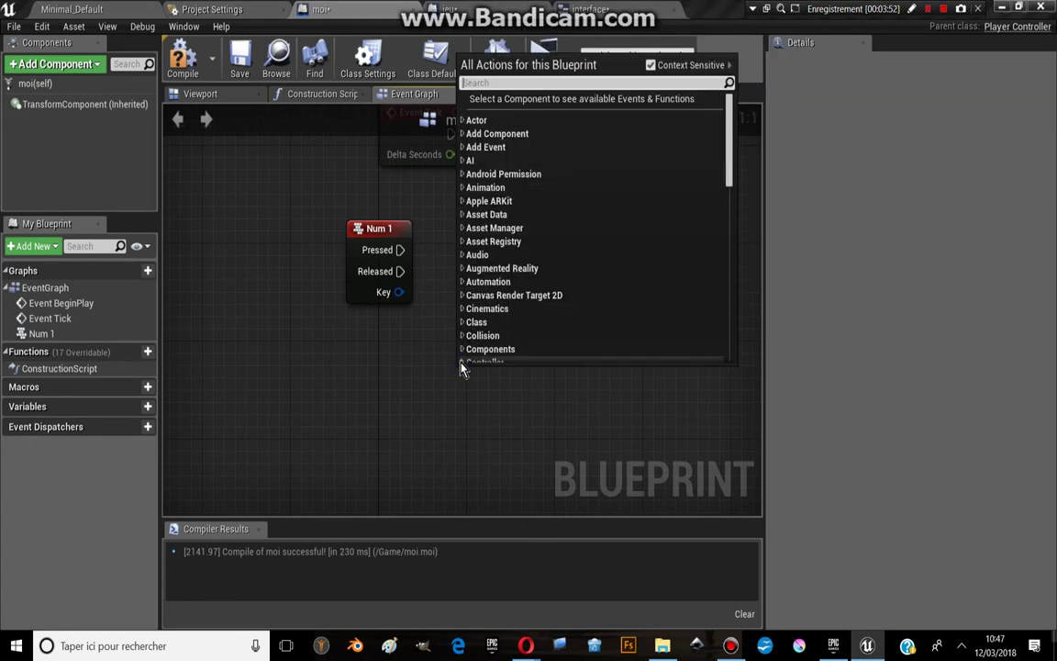
type("s")
left_click(345, 406)
Wire Num 1's Pressed output into the Switch on Int exec input.
left_click(532, 275)
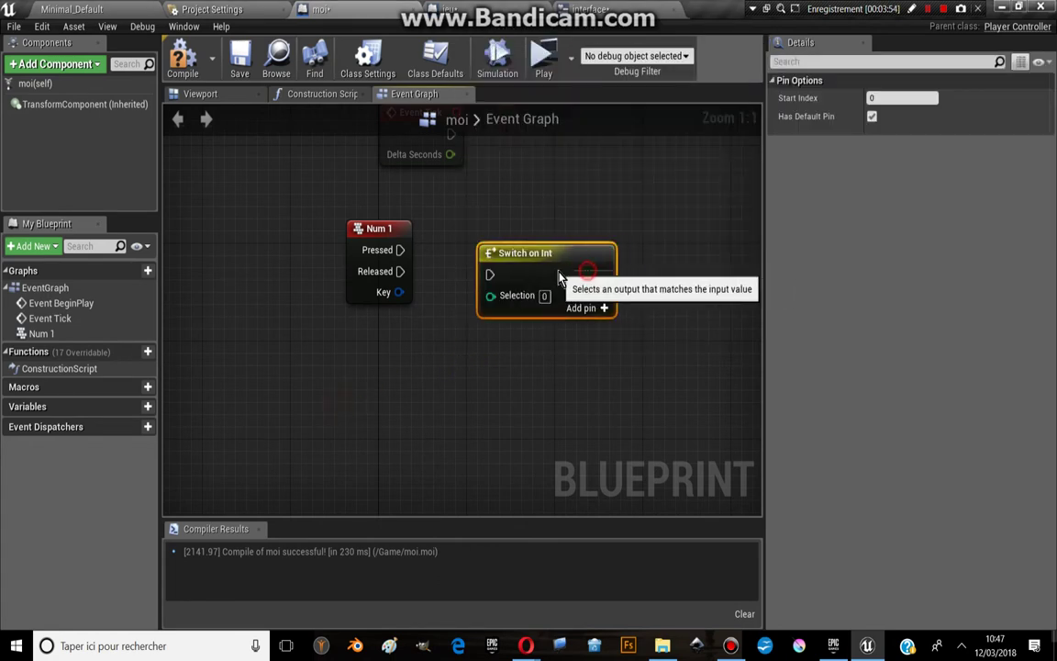
right_click_drag(431, 327, 478, 282)
left_click_drag(478, 281, 511, 257)
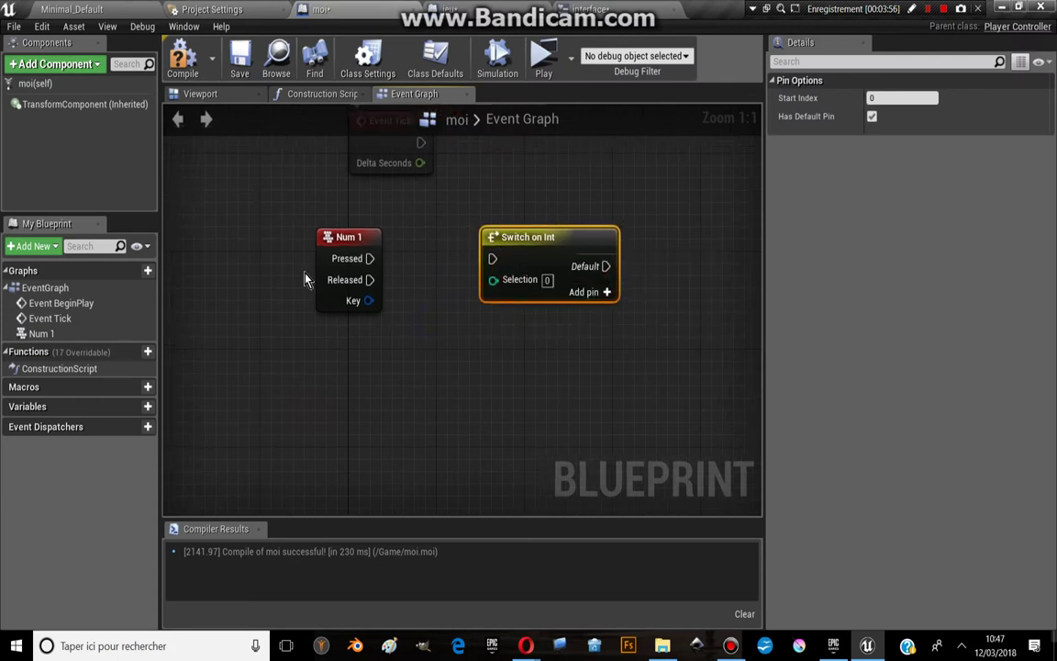
left_click_drag(369, 258, 456, 278)
Add outputs 0, 1, 2 and 3 to the Switch on Int node.
right_click_drag(512, 298, 468, 276)
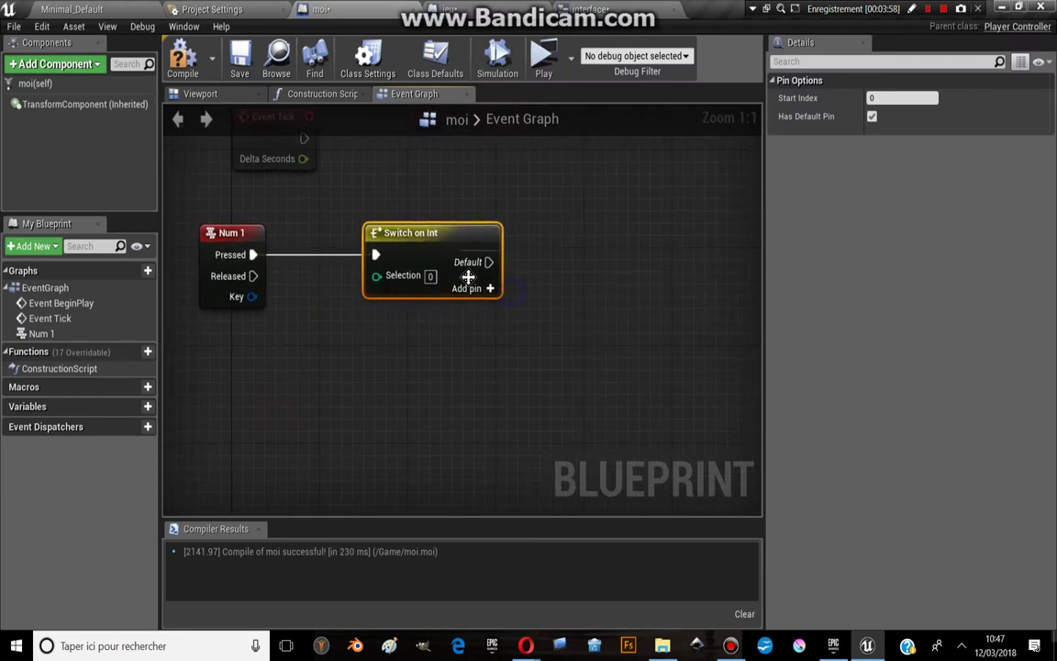
left_click(490, 288)
left_click(490, 309)
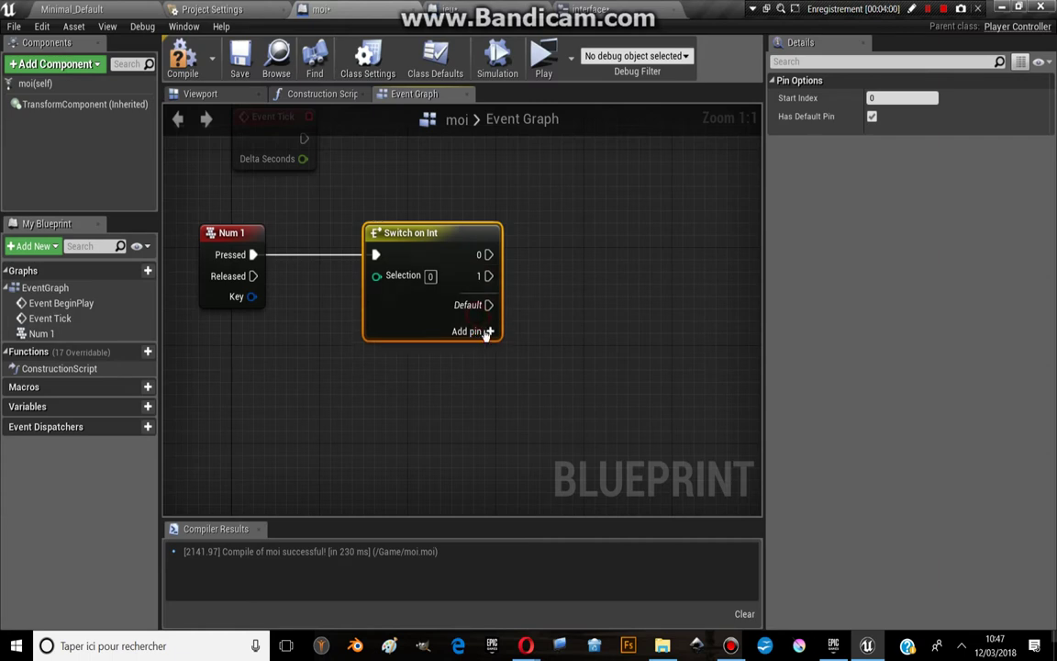
left_click(490, 330)
left_click(489, 353)
left_click(559, 323)
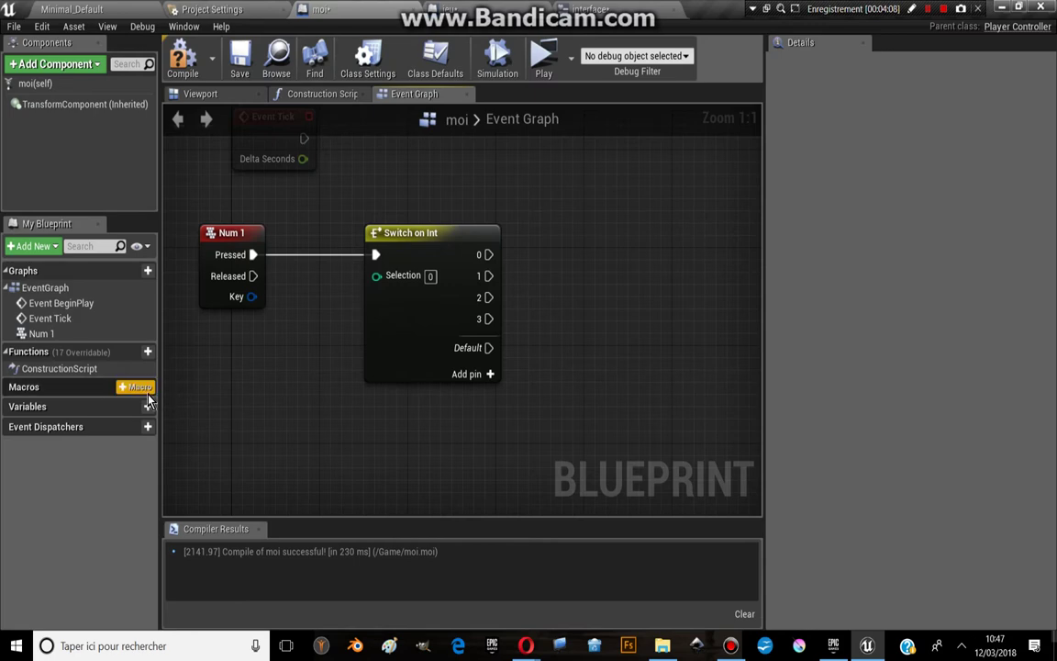
Promote the Selection input to an integer variable named selecteur and compile.
mouse_move(376, 275)
left_mouse_down()
mouse_move(383, 285)
mouse_move(227, 385)
left_mouse_up()
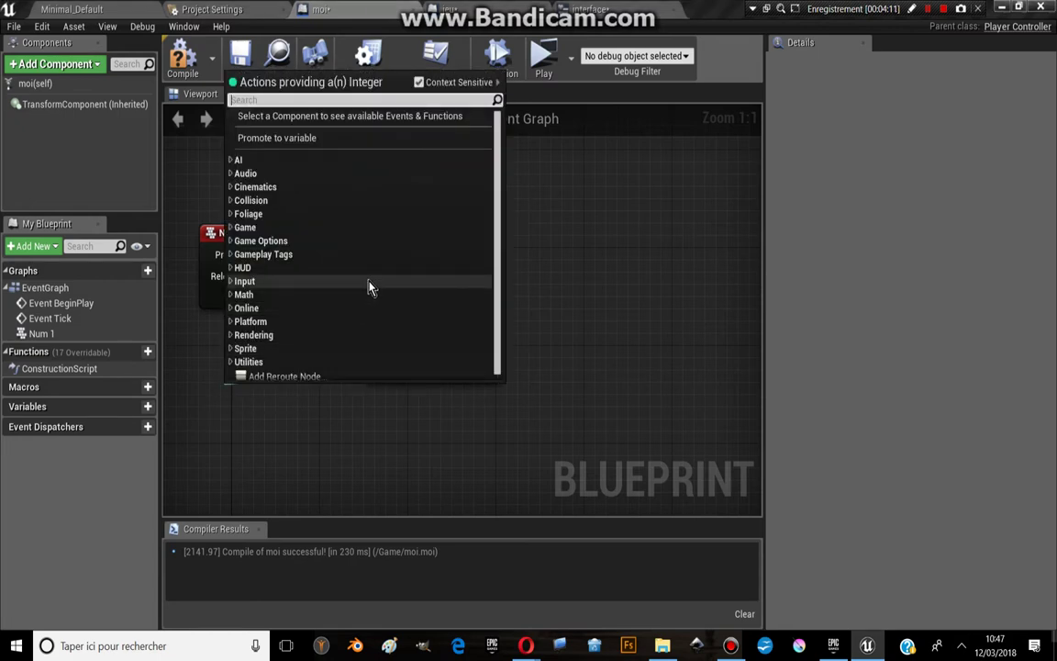
left_click(301, 138)
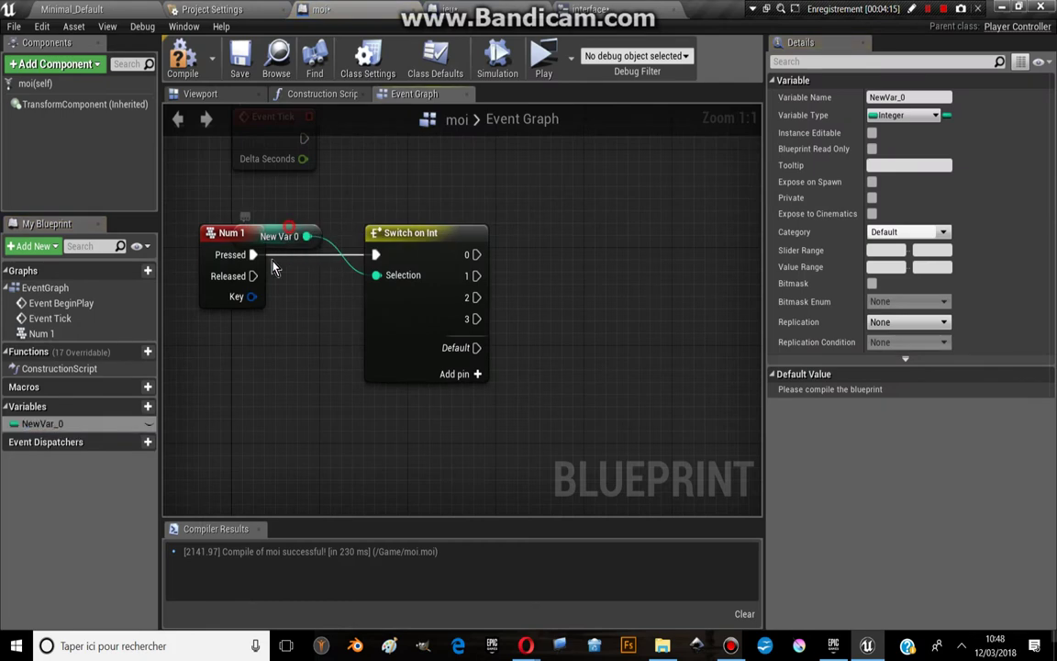
left_click_drag(282, 240, 227, 397)
left_click(912, 97)
type("selecteur")
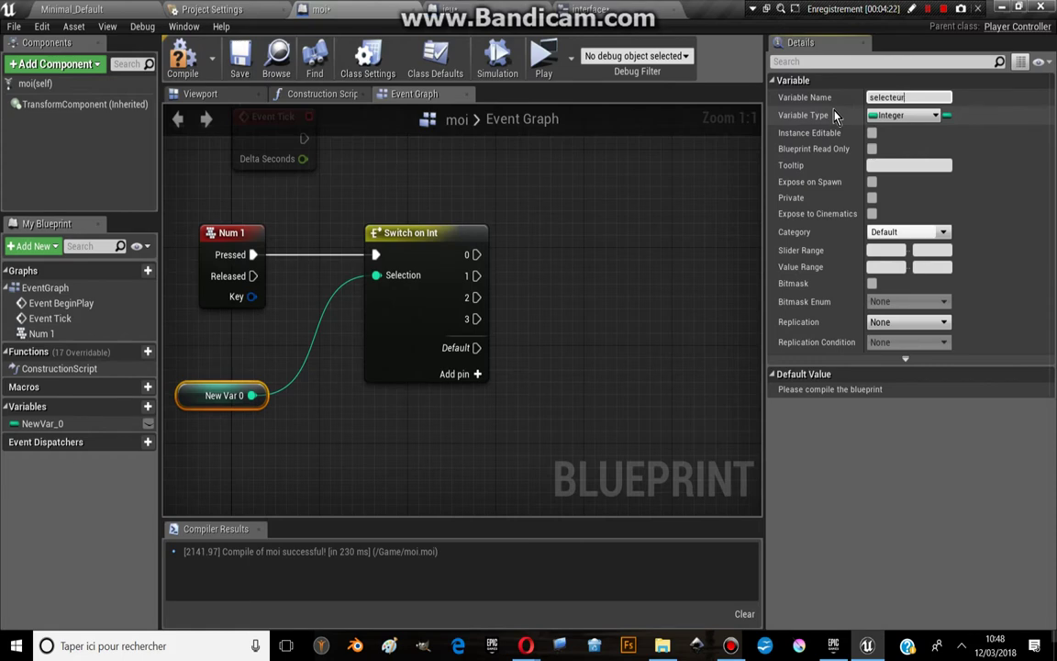
key("Return")
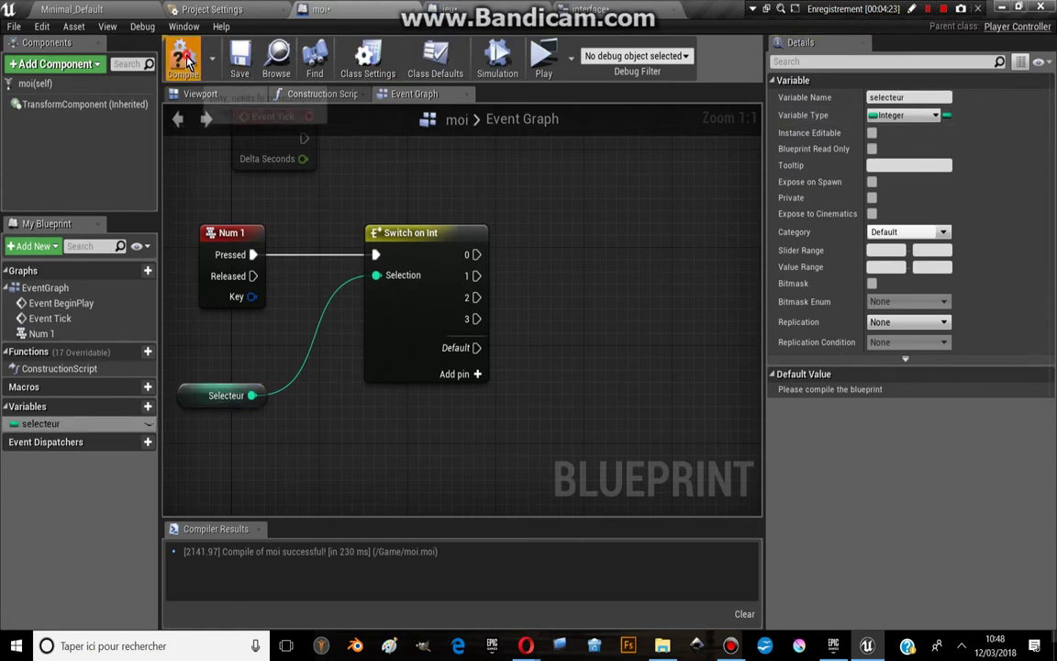
left_click(182, 57)
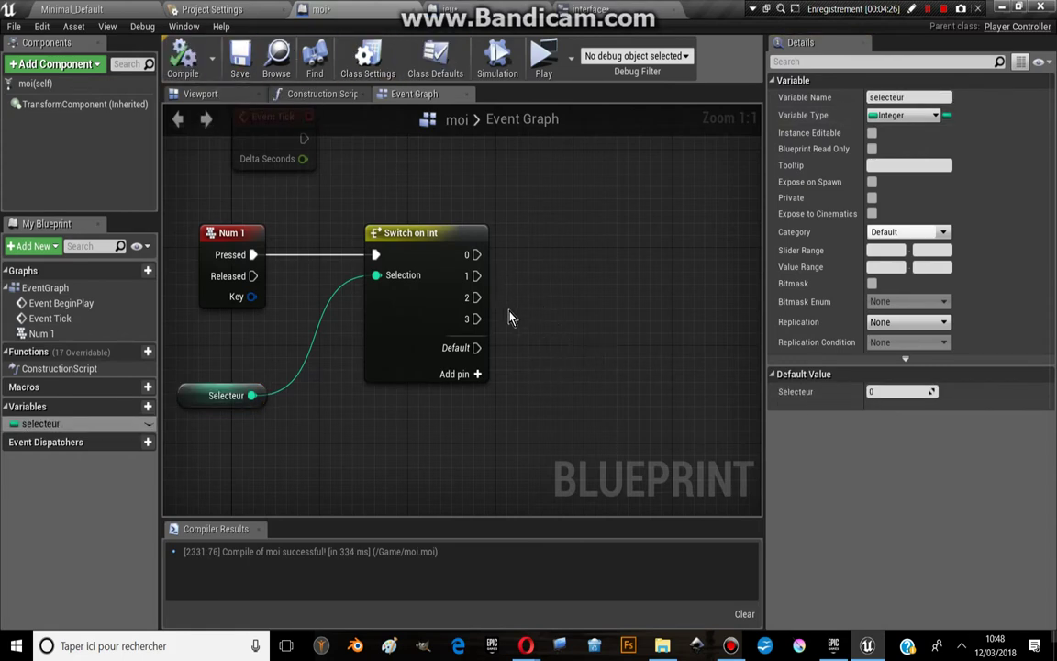
Place a SET selecteur node and wire switch output 0 to it.
left_click(46, 425)
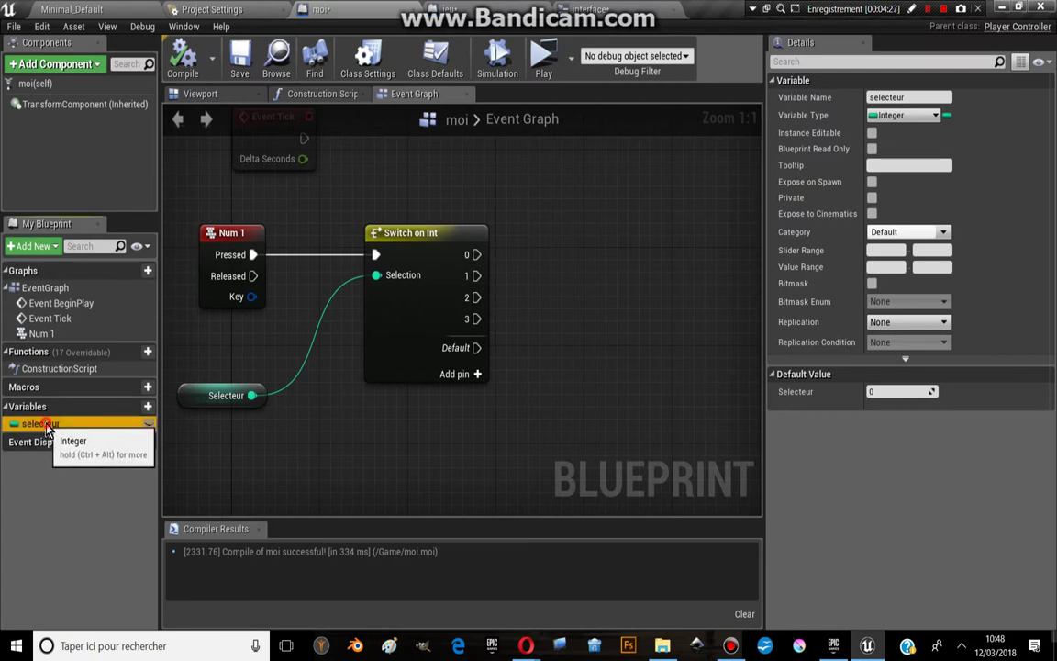
mouse_move(46, 425)
left_mouse_down()
mouse_move(606, 239)
mouse_move(596, 238)
left_mouse_up()
left_click_drag(476, 254, 574, 229)
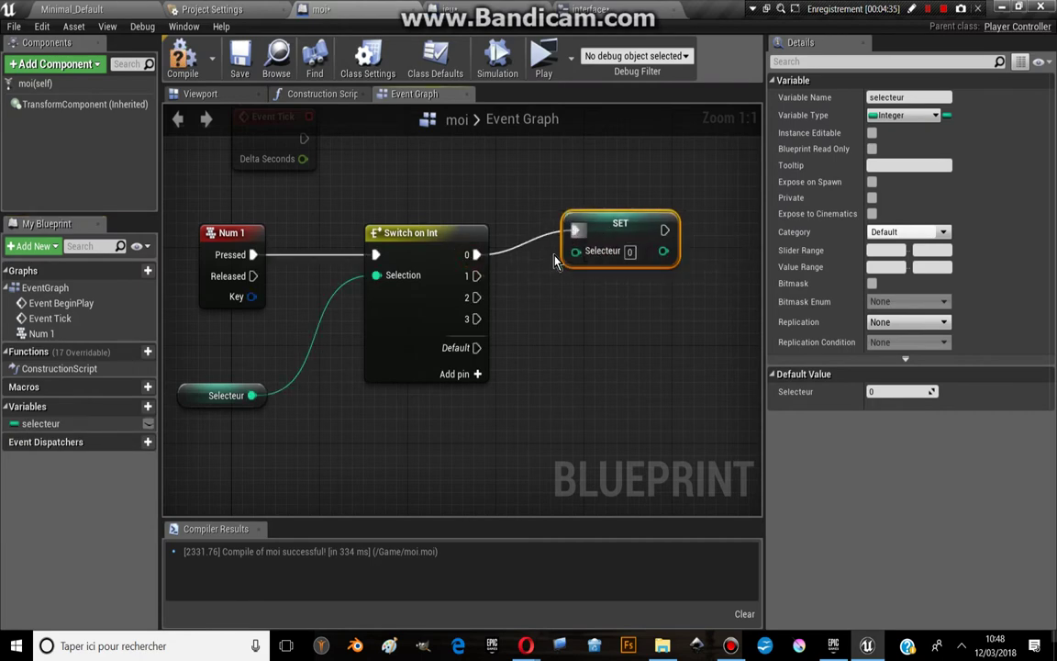
Add three more SET selecteur nodes wired to outputs 1, 2 and 3, aligned in a column.
left_click(40, 422)
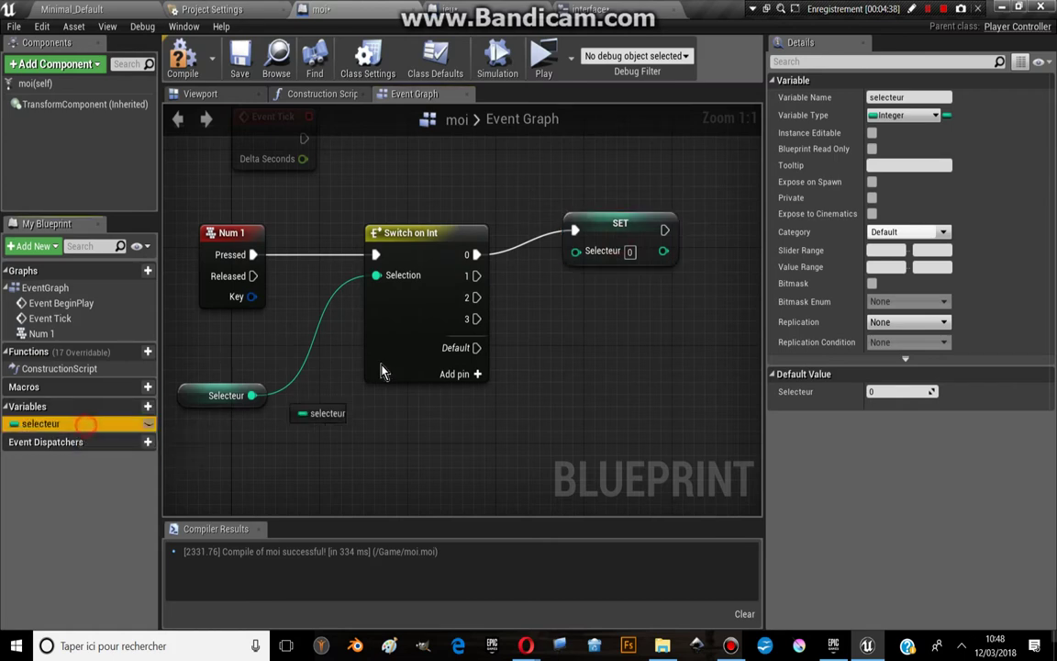
key("ctrl+v")
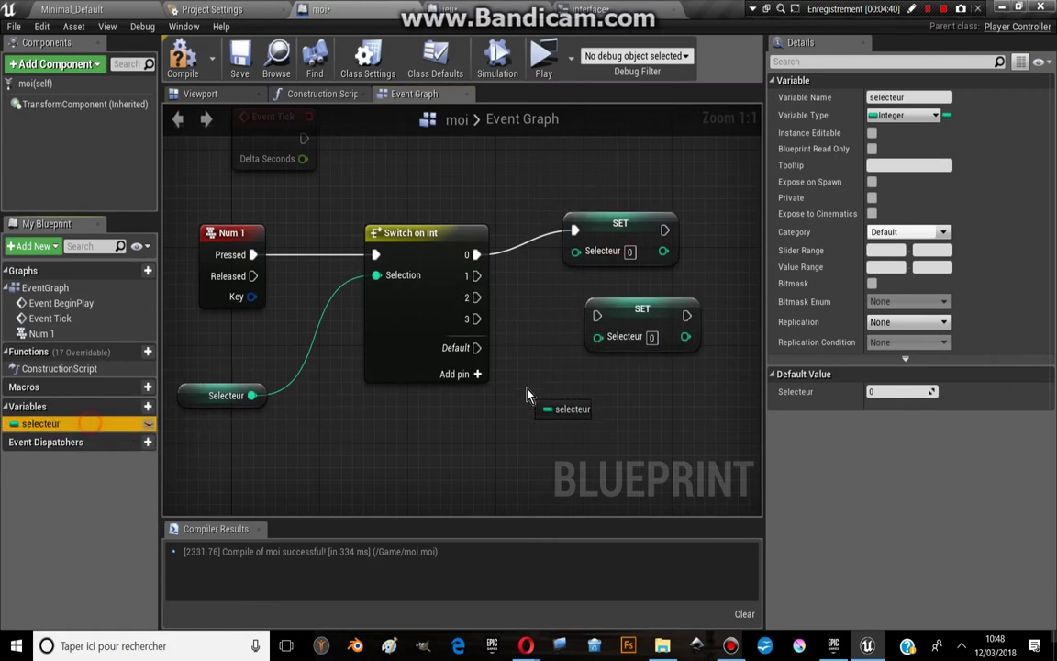
left_click_drag(41, 423, 564, 367, "alt")
left_click_drag(41, 423, 531, 422, "alt")
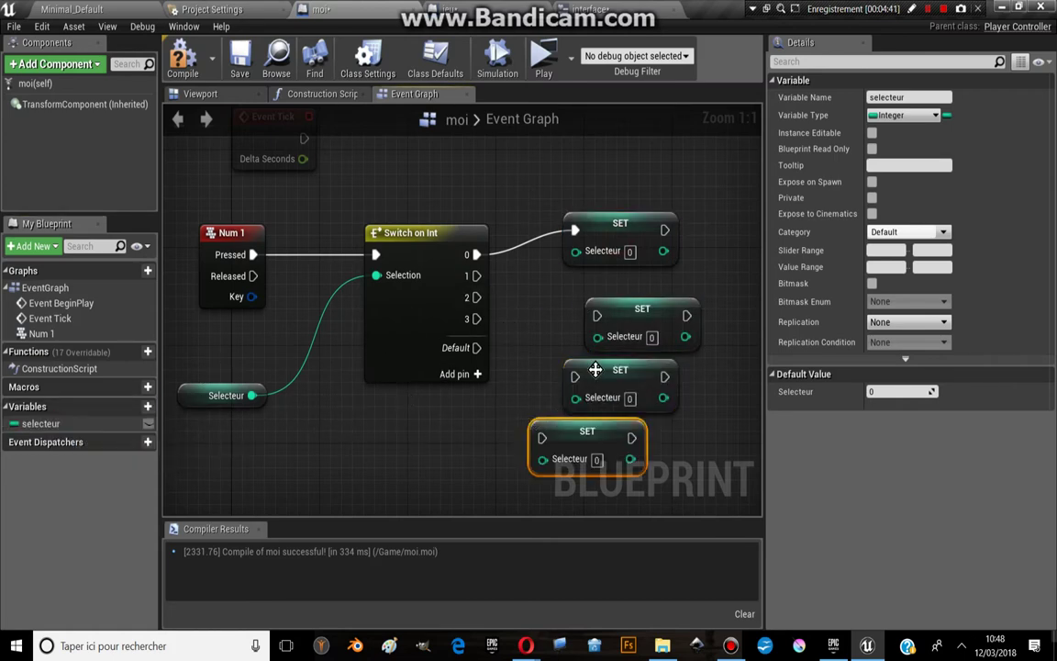
left_click_drag(475, 276, 598, 315)
left_click_drag(476, 297, 573, 378)
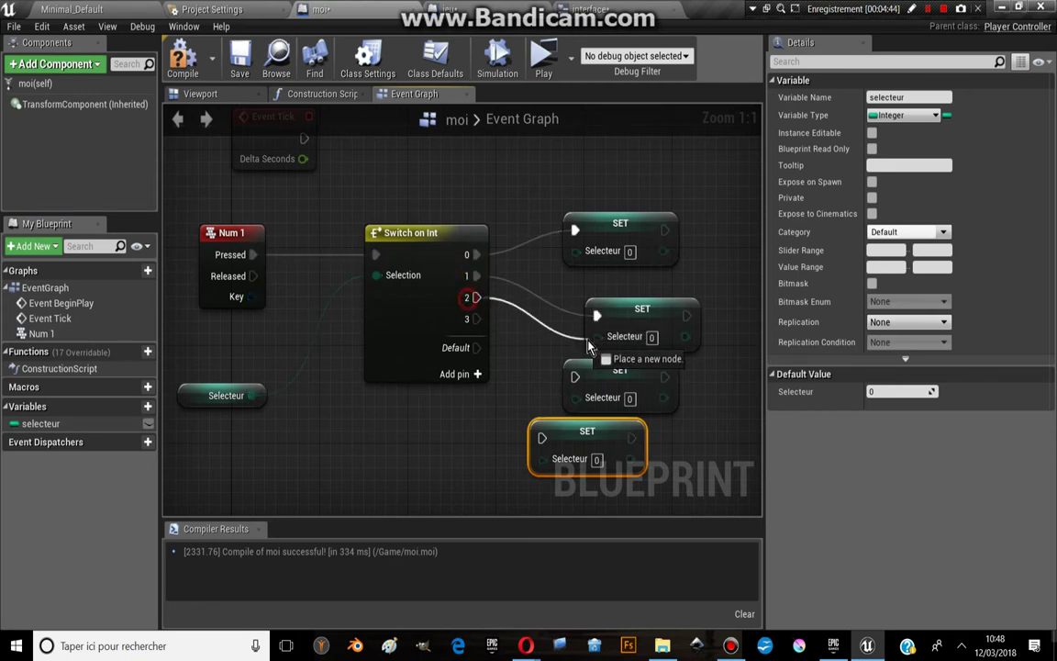
mouse_move(476, 318)
left_mouse_down()
mouse_move(542, 438)
mouse_move(620, 445)
left_mouse_up()
left_click_drag(642, 309, 632, 298)
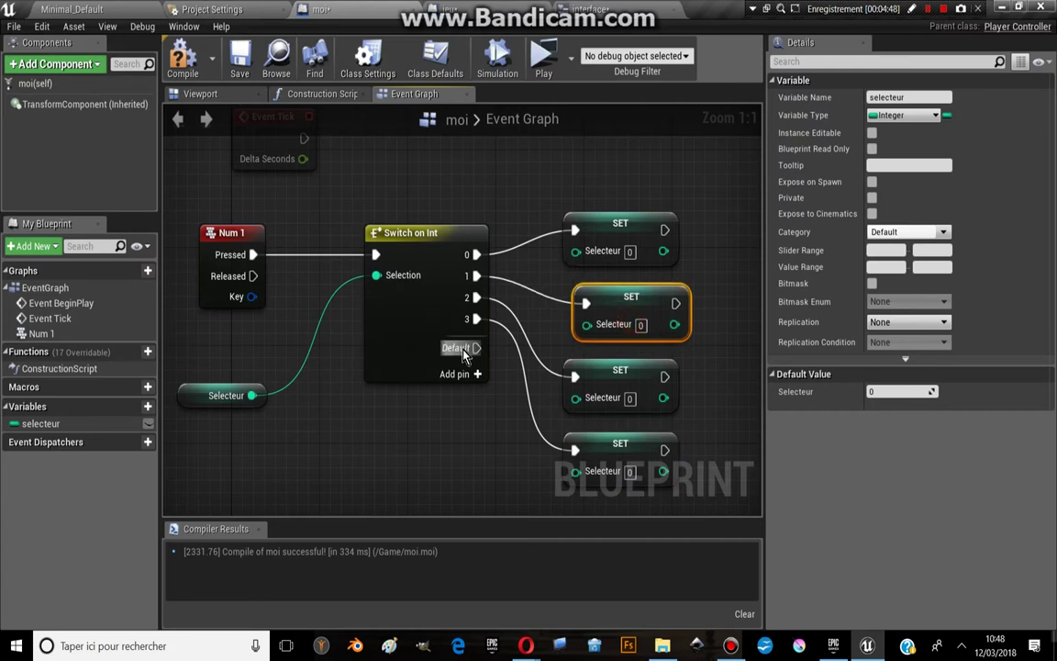
left_click_drag(616, 227, 628, 215)
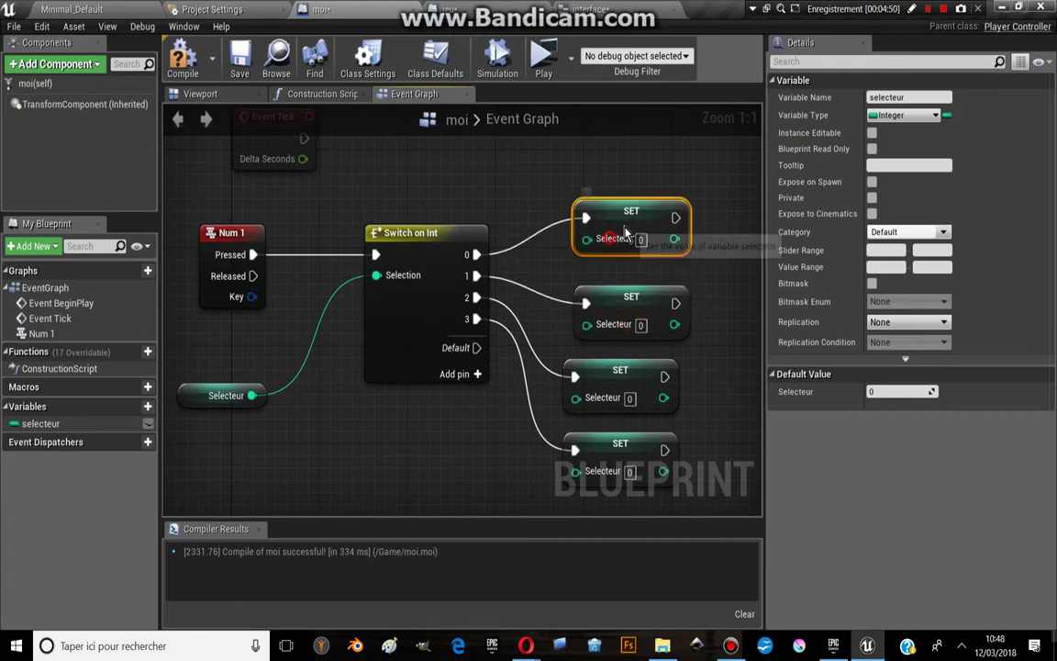
Make the four setters assign 1, 2, 3 and 0 to selecteur, then recompile moi.
left_click(213, 395)
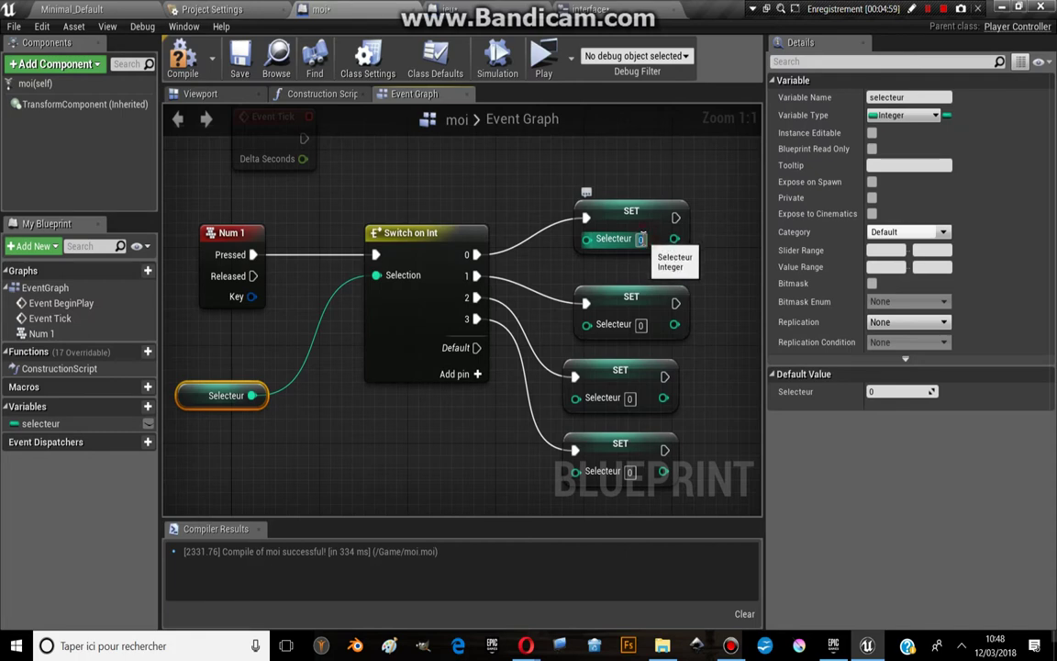
left_click(641, 323)
type("2")
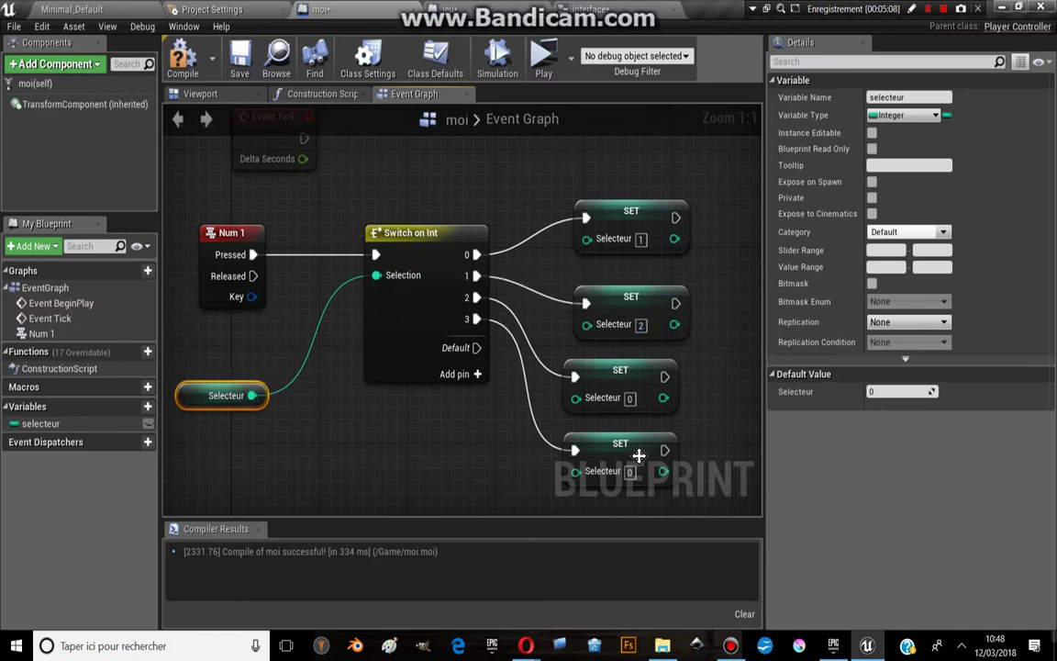
left_click(631, 399)
type("3")
left_click(182, 57)
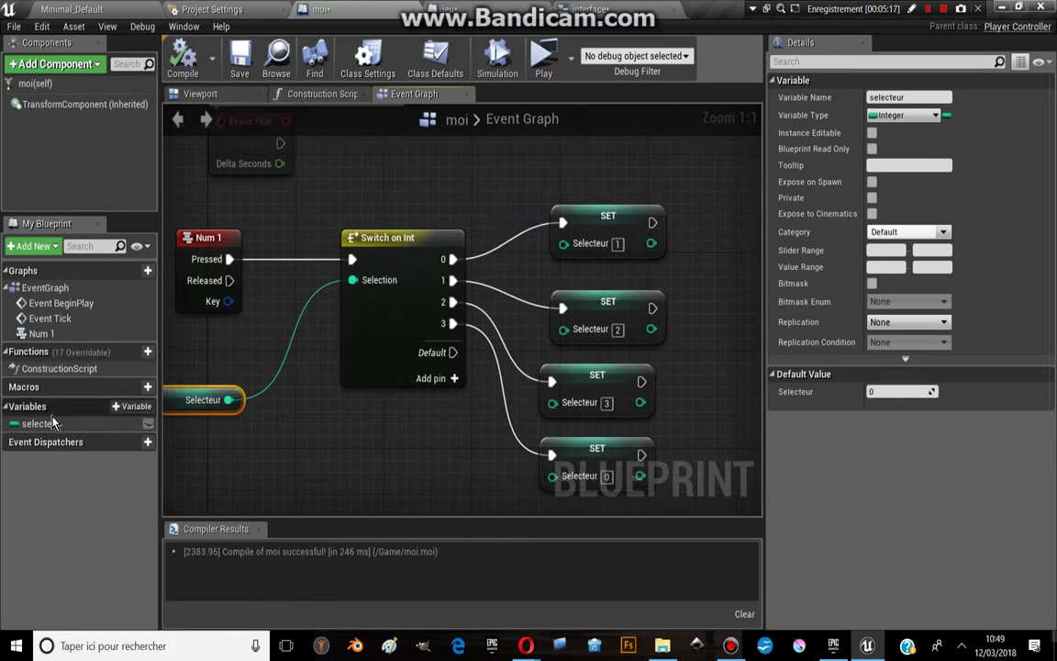
left_click(46, 424)
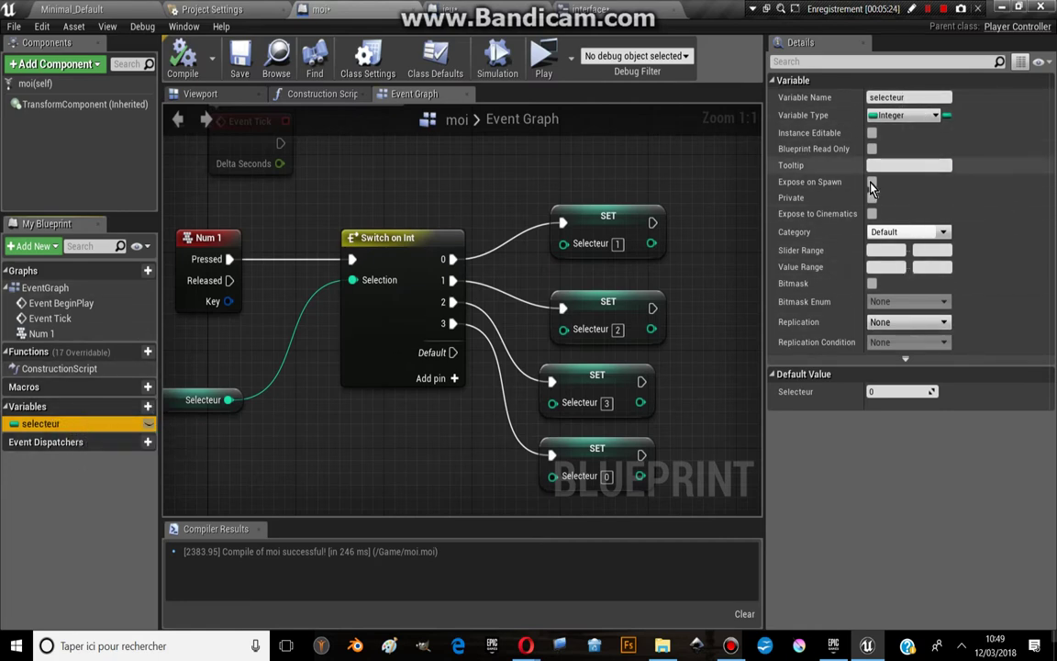
Make selecteur Instance Editable and Expose on Spawn, then recompile the moi blueprint.
left_click(872, 134)
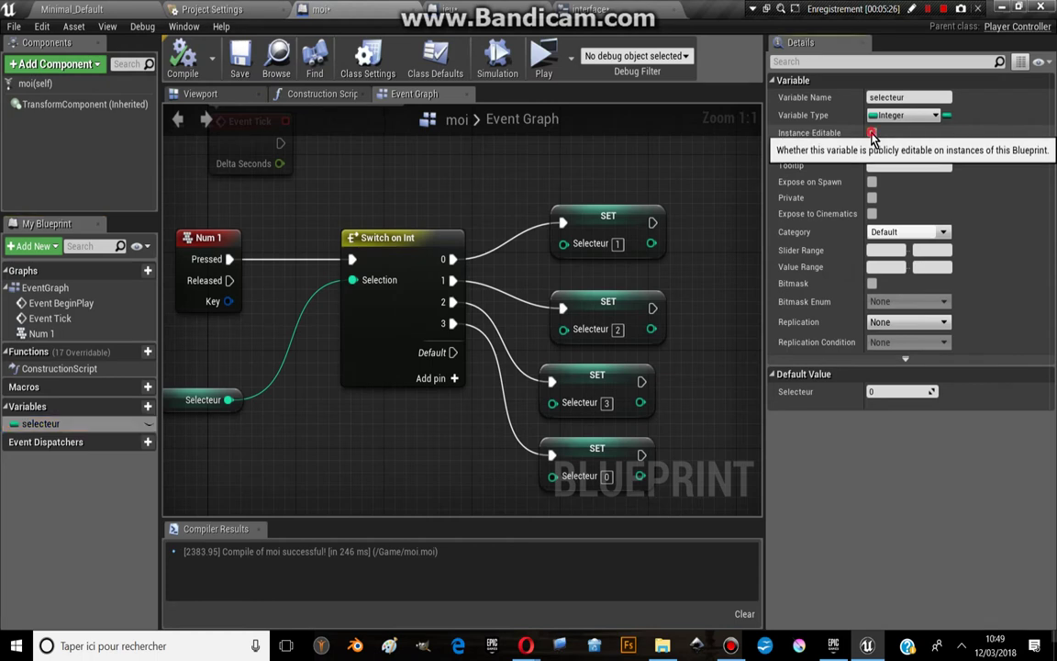
left_click(872, 182)
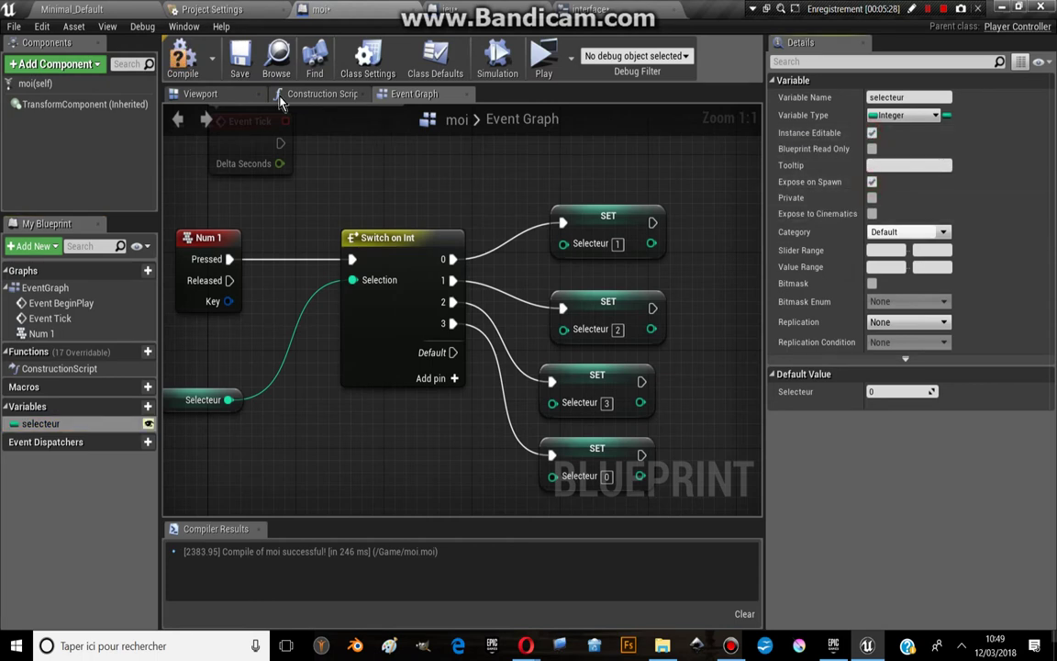
left_click(182, 57)
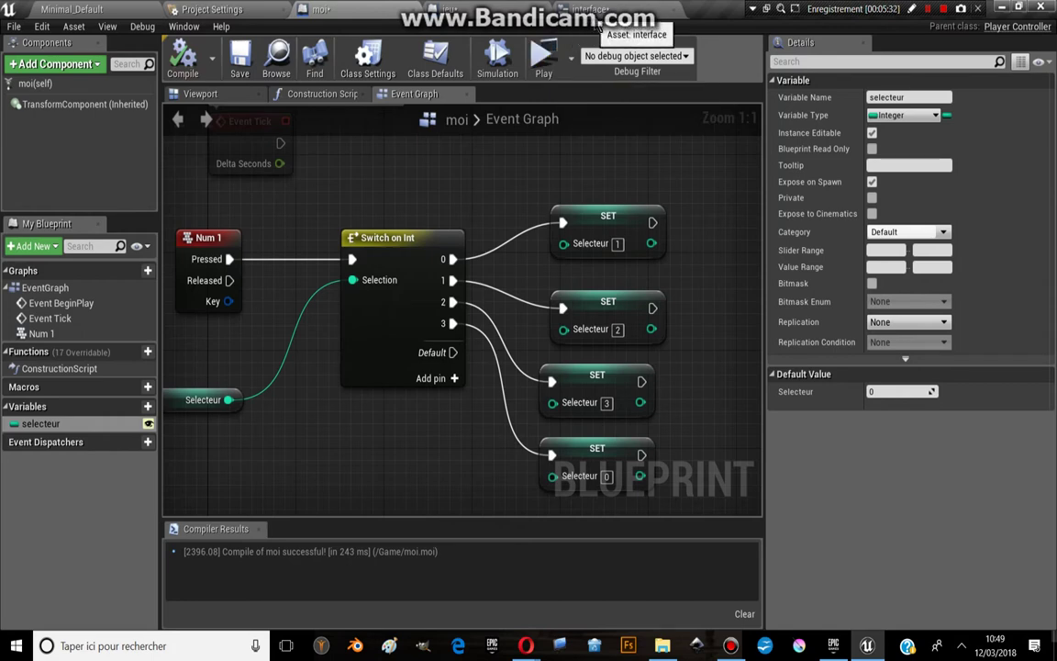
left_click_drag(824, 13, 791, 17)
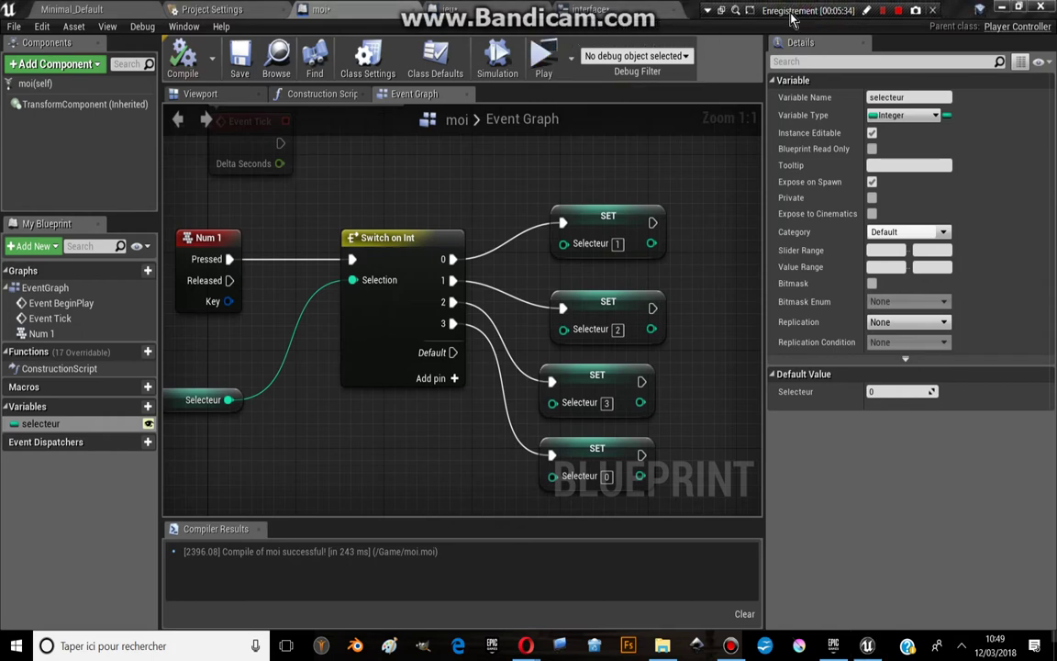
In the interface widget's event graph, add a Cast To moi after Event Construct.
left_click(603, 9)
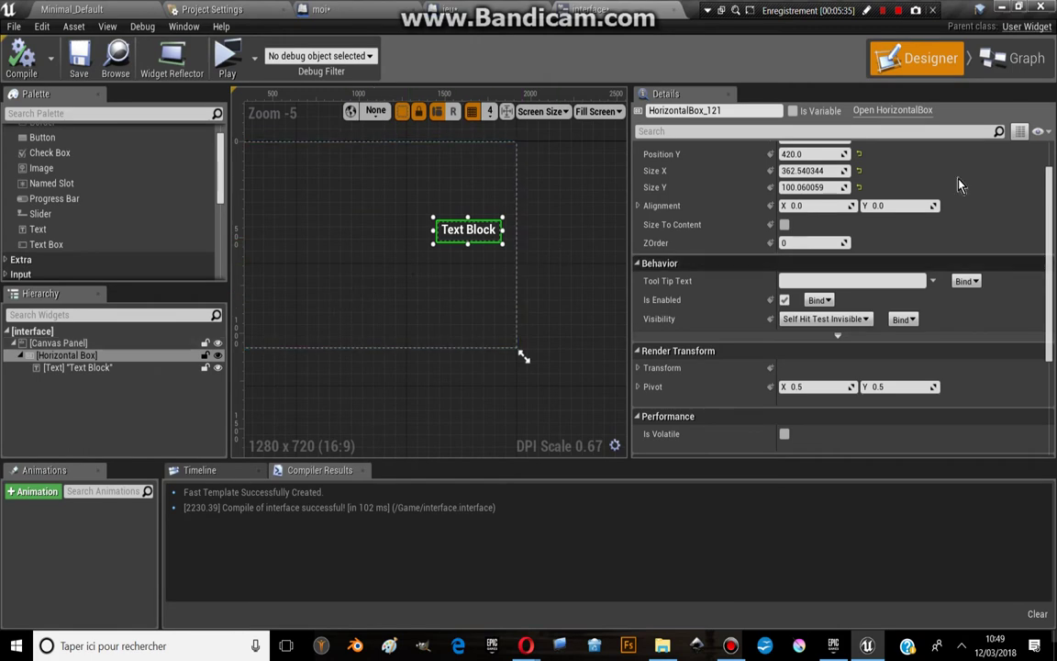
right_click_drag(333, 191, 406, 206)
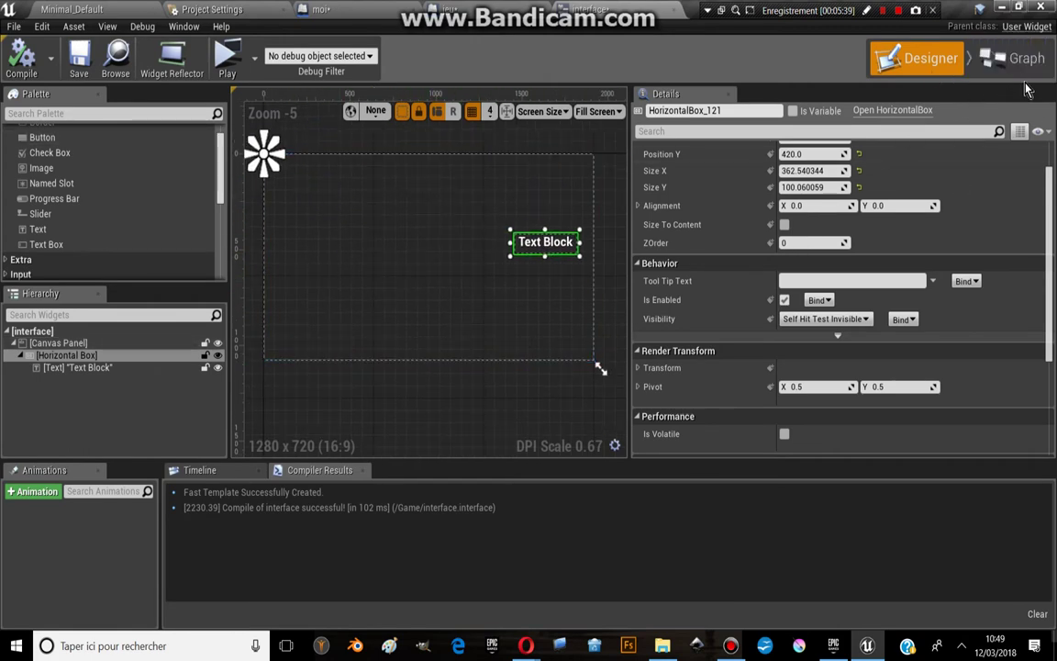
left_click(1016, 58)
right_click_drag(690, 295, 543, 376)
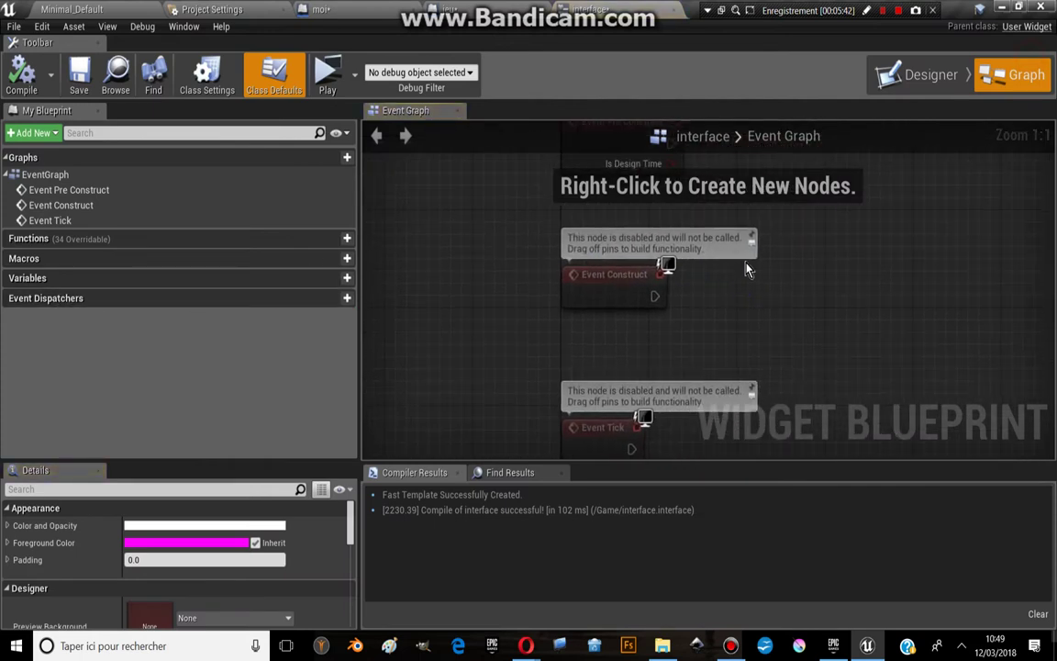
left_click_drag(495, 321, 587, 316)
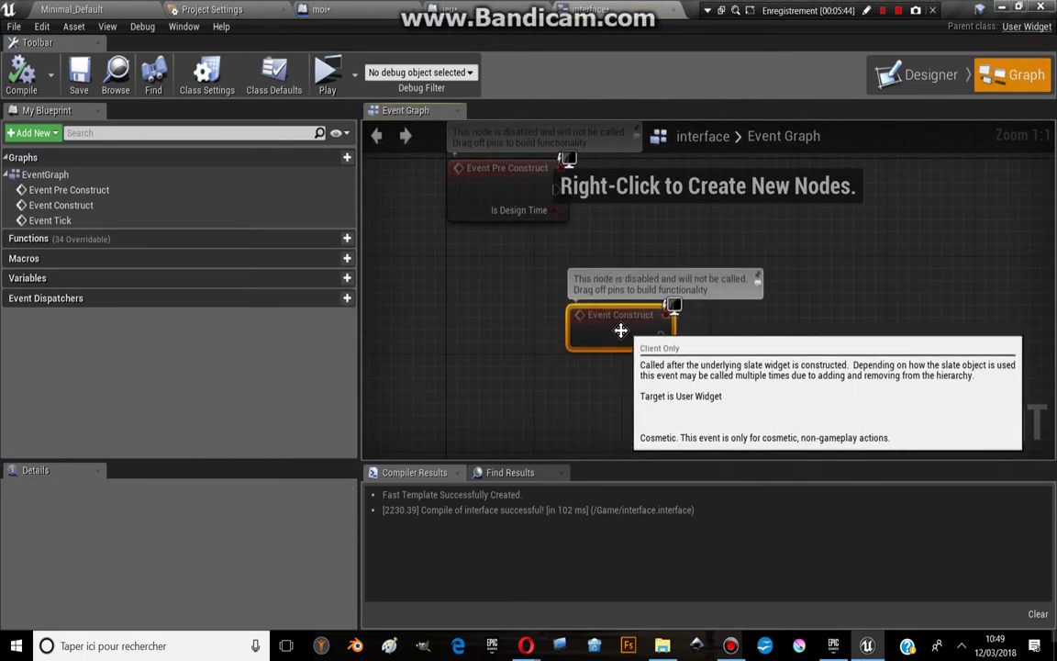
right_click_drag(729, 336, 610, 313)
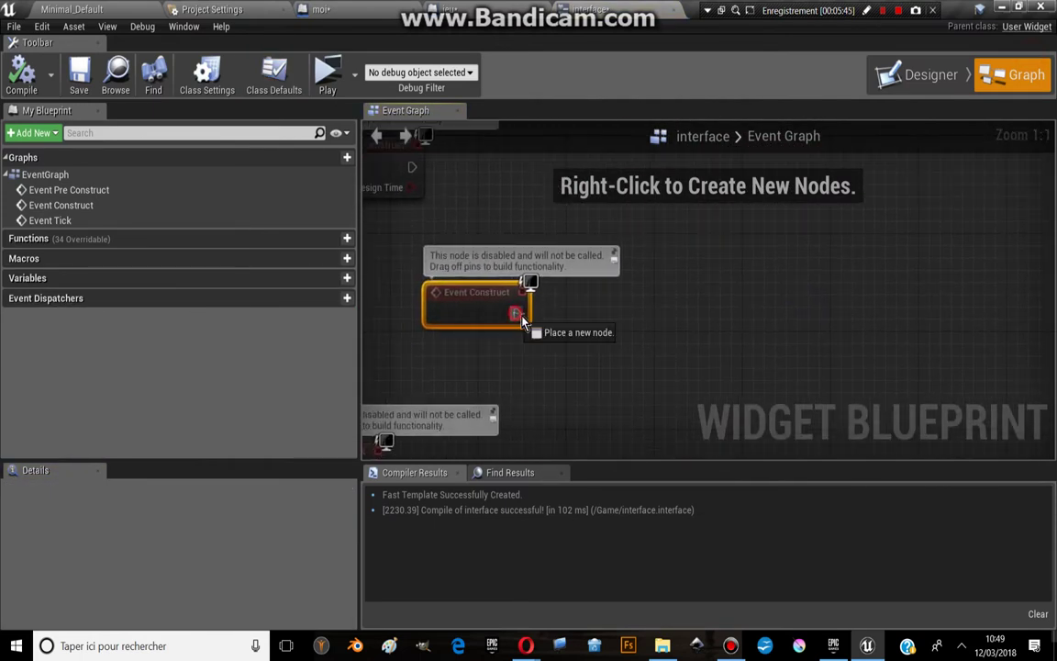
left_click_drag(521, 320, 657, 290)
type("ca")
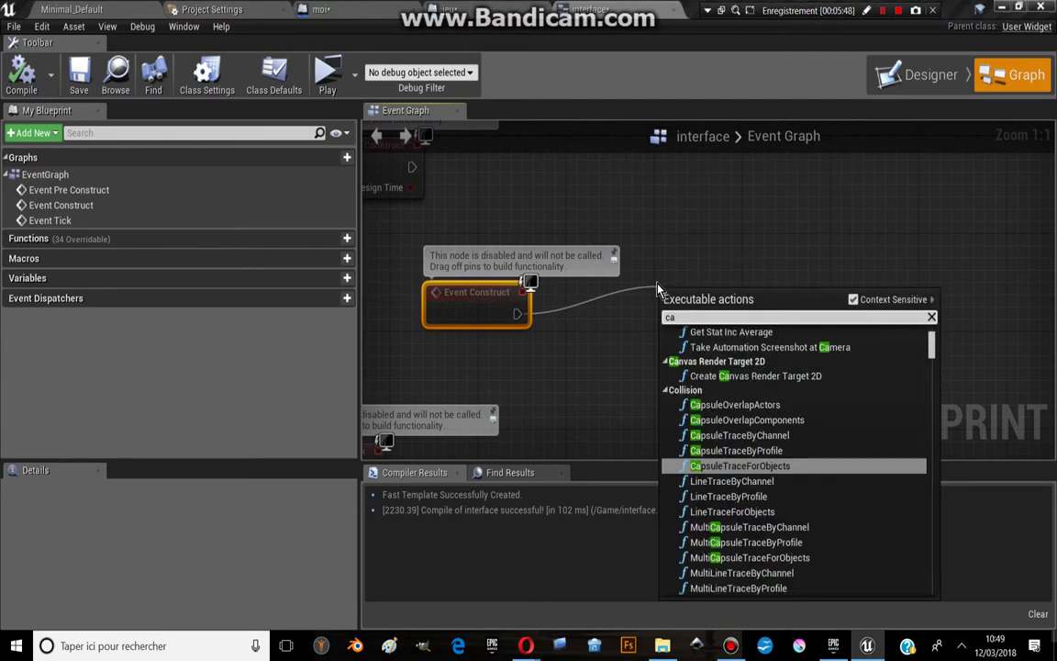
key("BackSpace")
key("BackSpace")
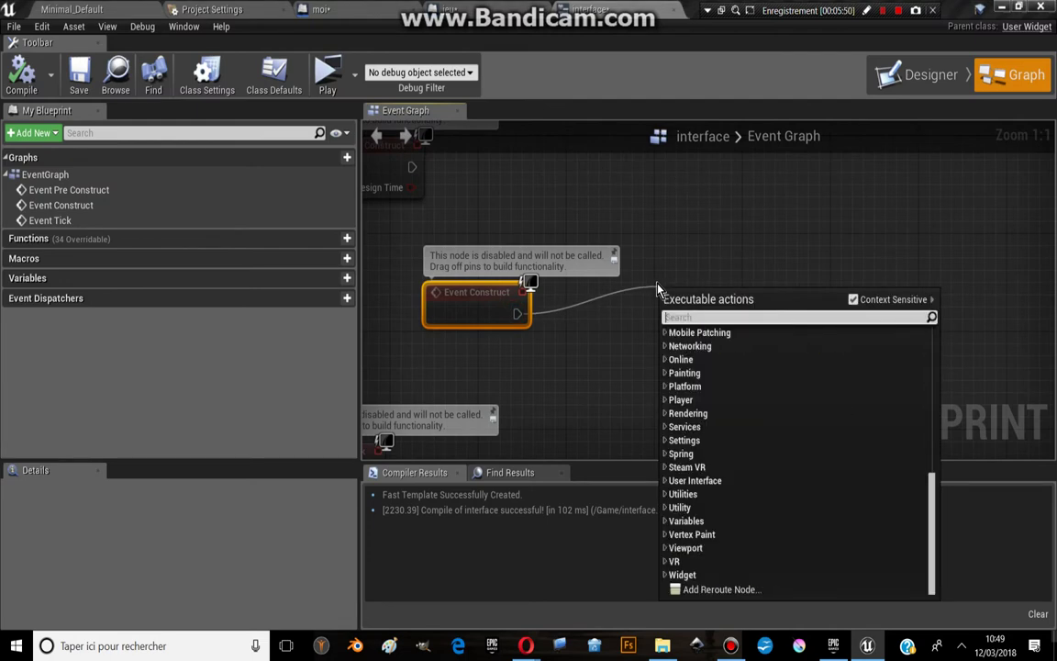
type("moi")
left_click(771, 360)
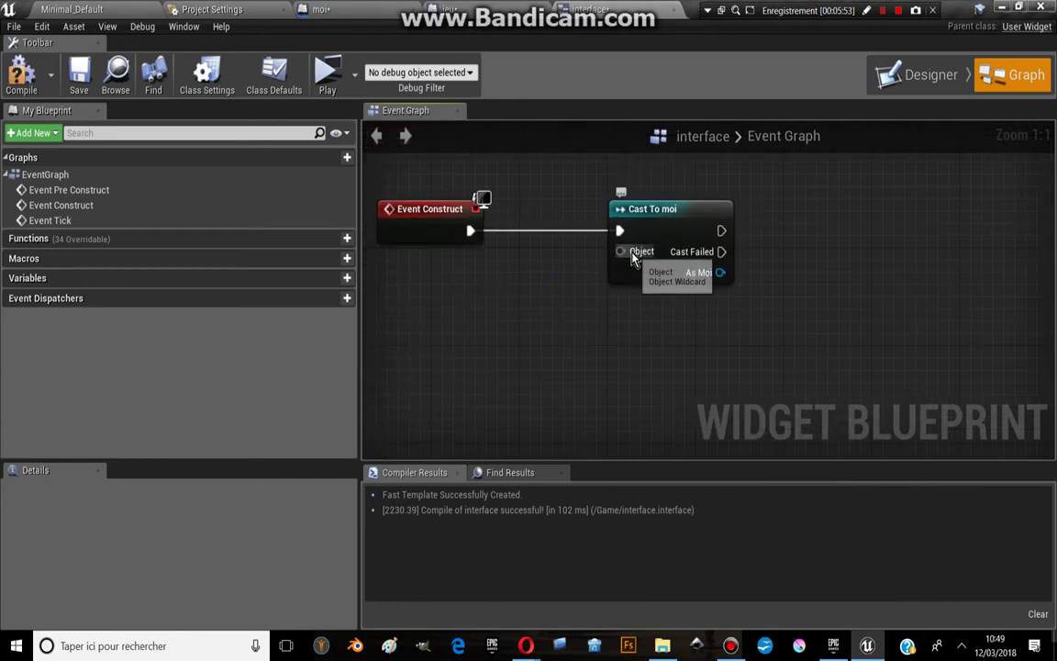
Feed Get Player Controller into the cast, store As Moi in an instance-editable 'moi' variable, and compile.
left_click_drag(620, 251, 478, 323)
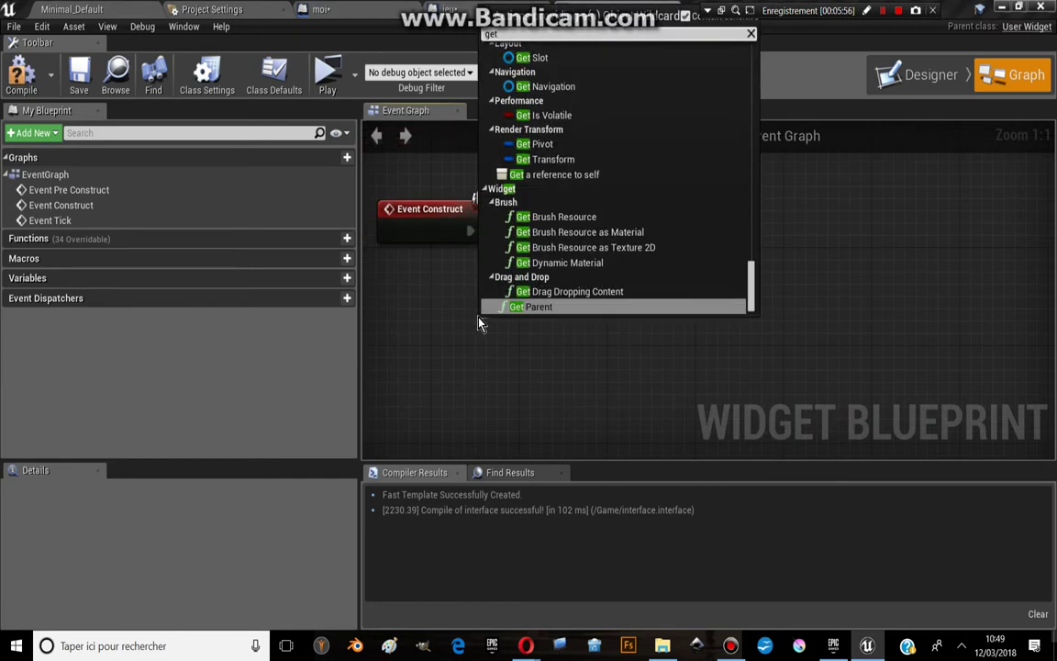
type("getplay")
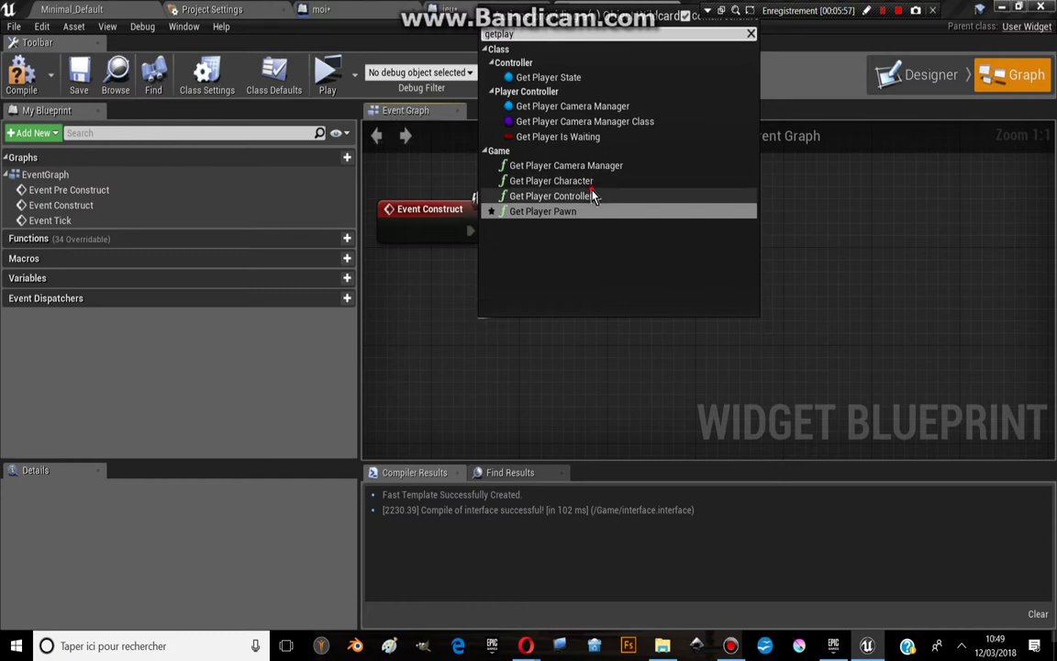
left_click(590, 195)
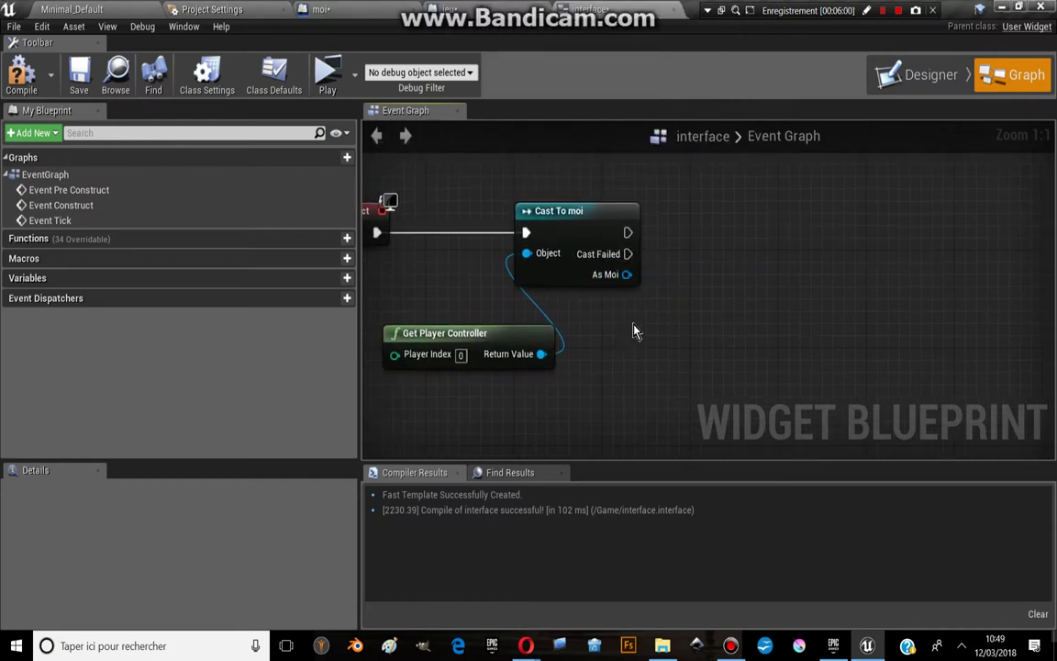
mouse_move(625, 274)
left_mouse_down()
mouse_move(674, 246)
mouse_move(732, 260)
mouse_move(613, 280)
mouse_move(757, 262)
left_mouse_up()
left_click(798, 302)
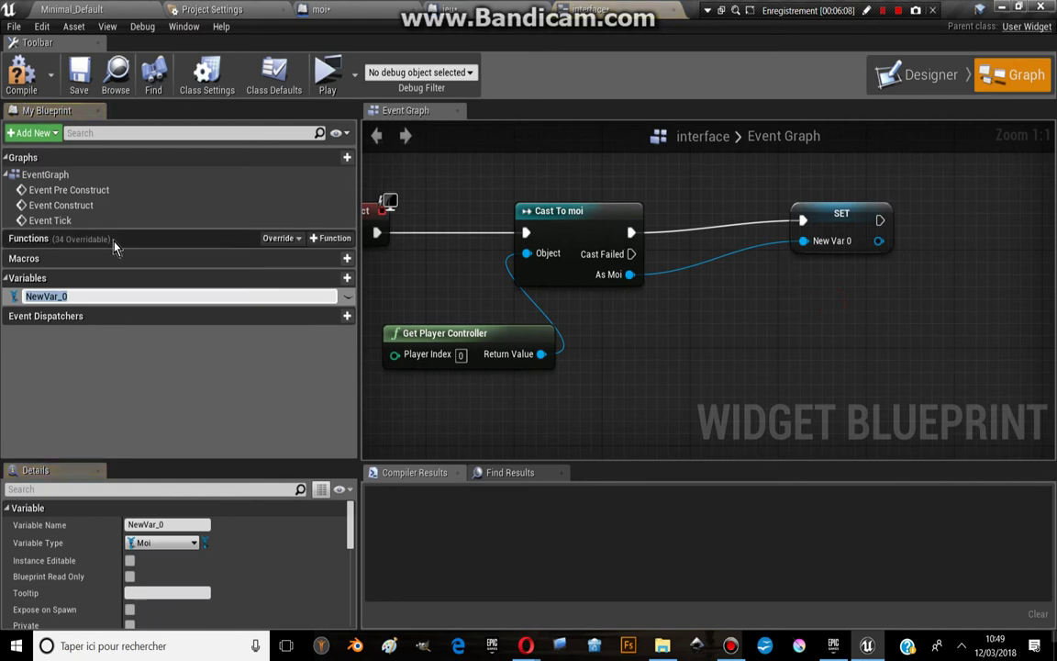
type("moi")
key("Return")
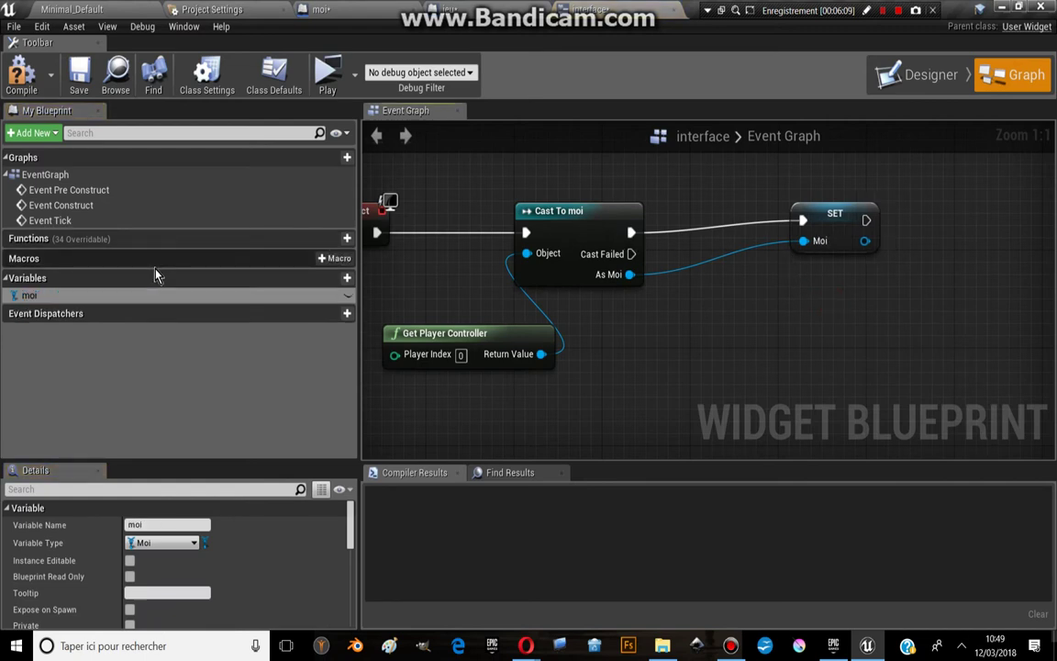
left_click(347, 294)
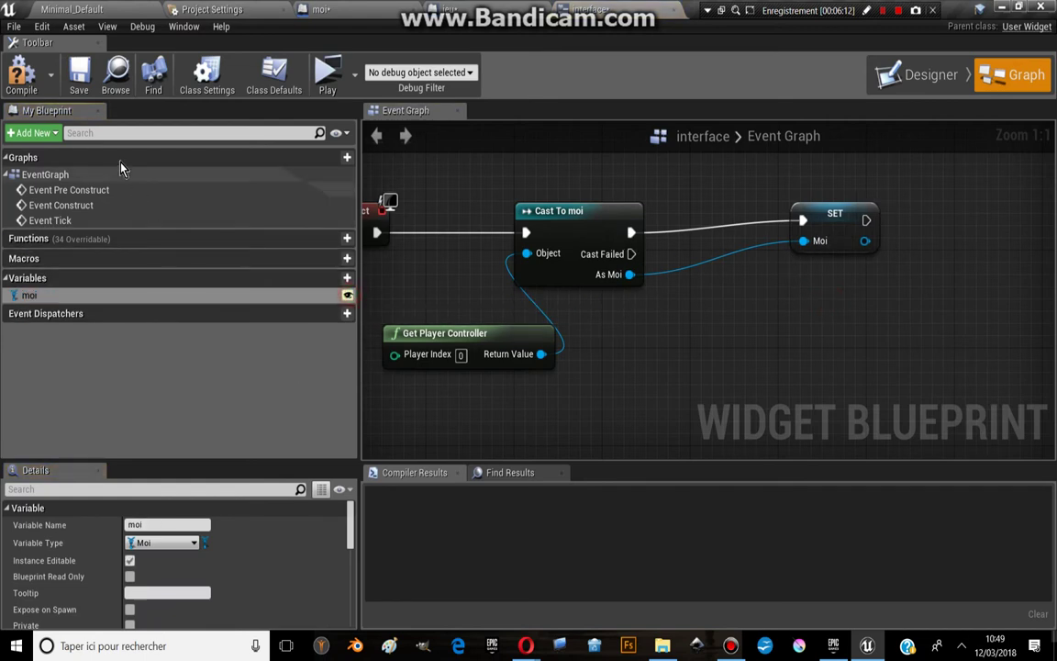
left_click(22, 77)
mouse_move(805, 272)
right_mouse_down()
mouse_move(750, 277)
mouse_move(771, 244)
right_mouse_up()
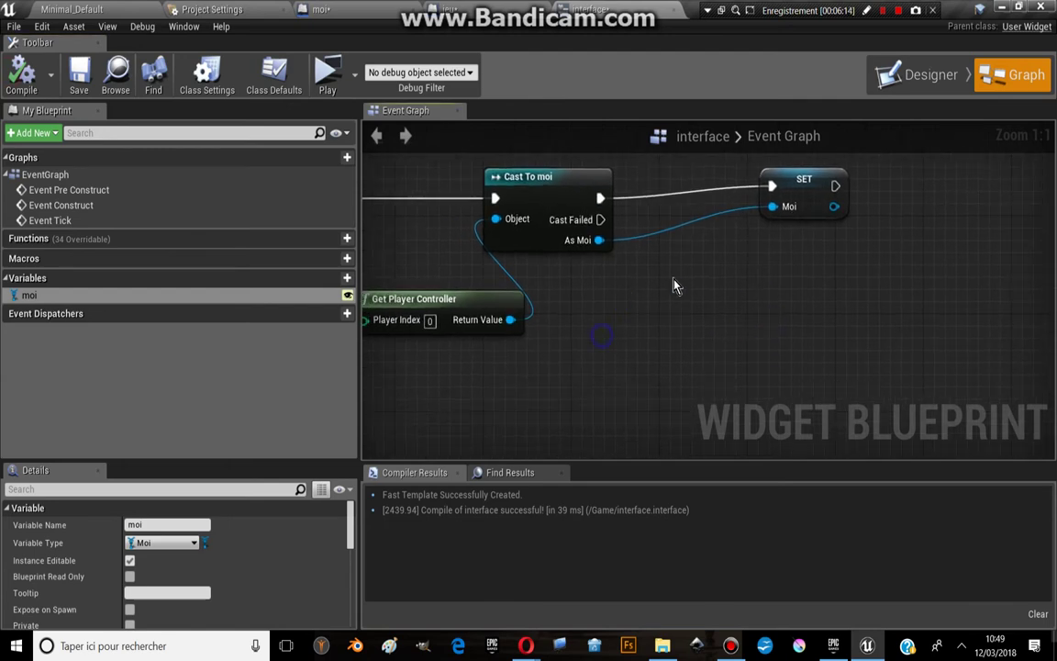
left_click(789, 197)
left_click(917, 74)
Select the Text Block and create a new GetText_0 binding function for its Text.
scroll(498, 348, "up", 4)
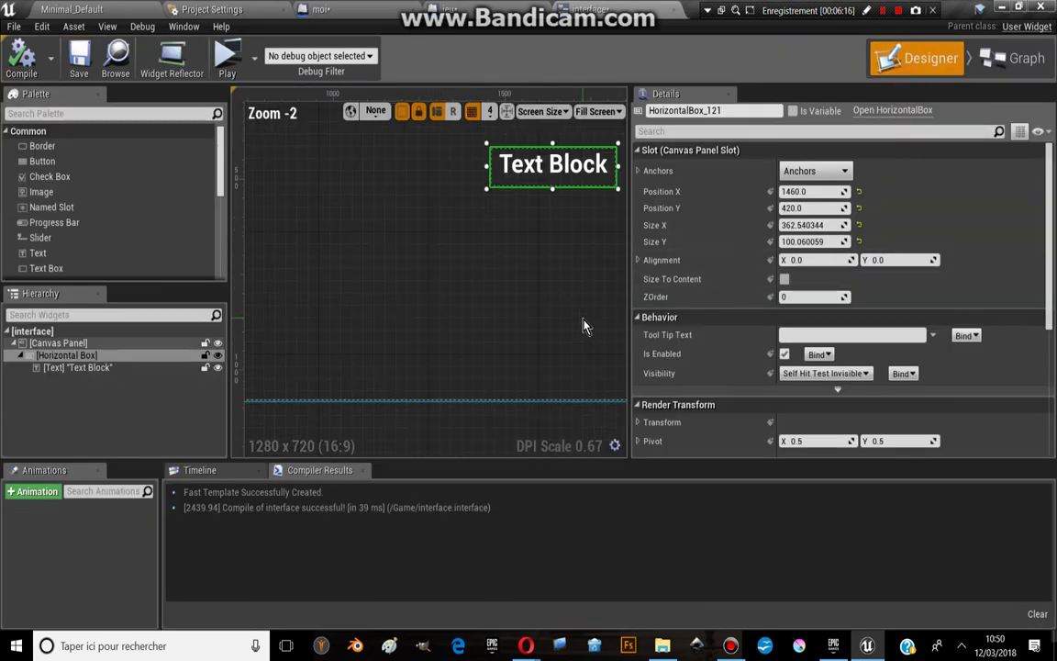
right_click_drag(549, 224, 444, 307)
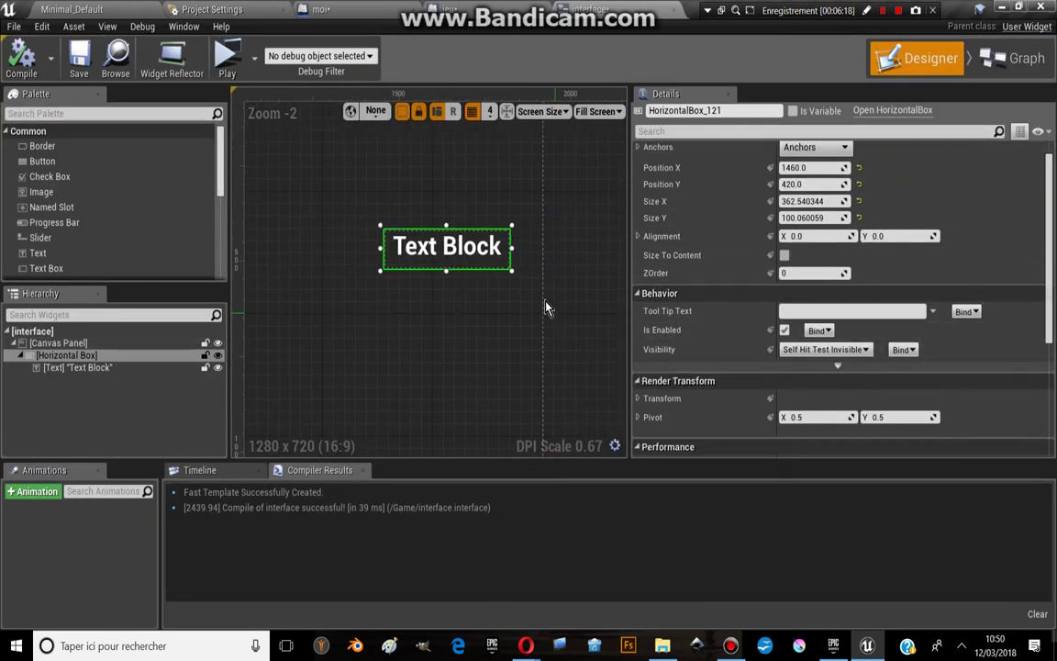
left_click(479, 245)
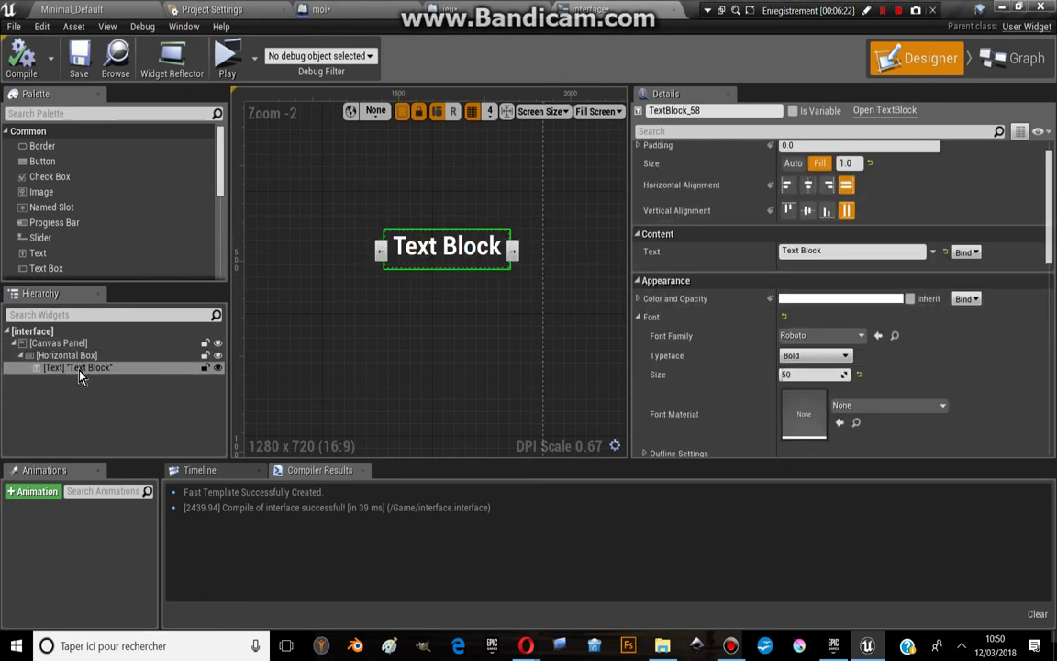
left_click(966, 252)
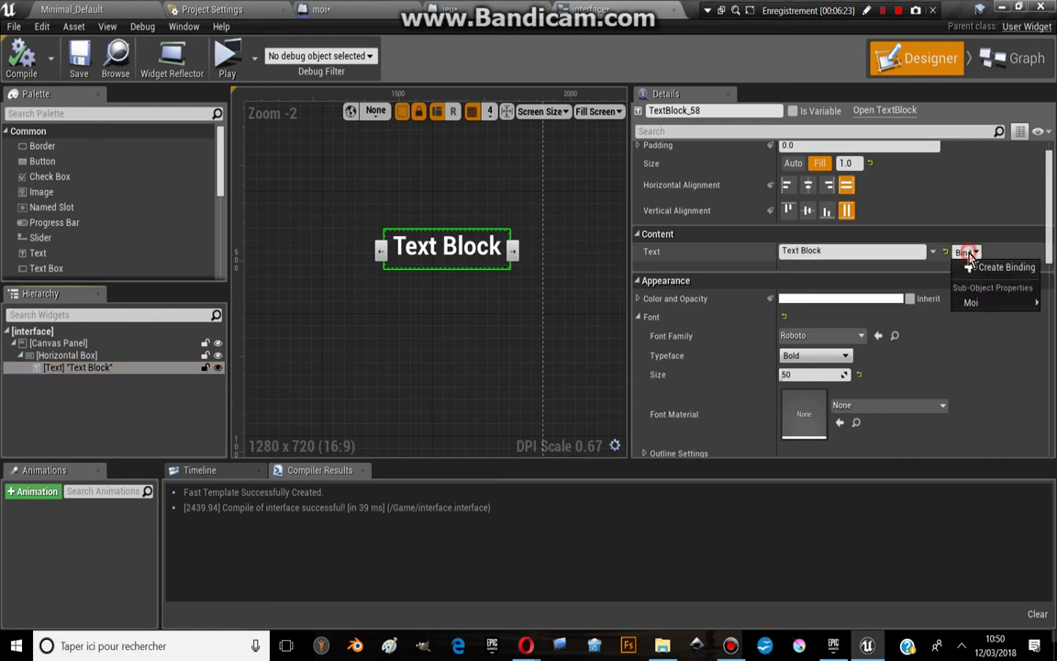
mouse_move(991, 309)
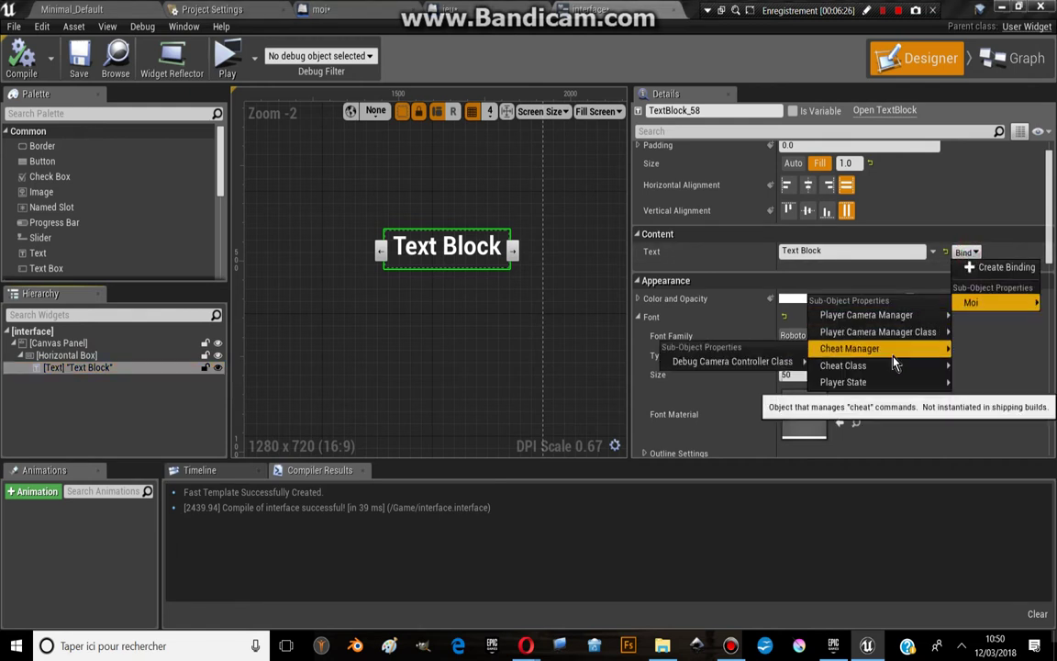
mouse_move(878, 331)
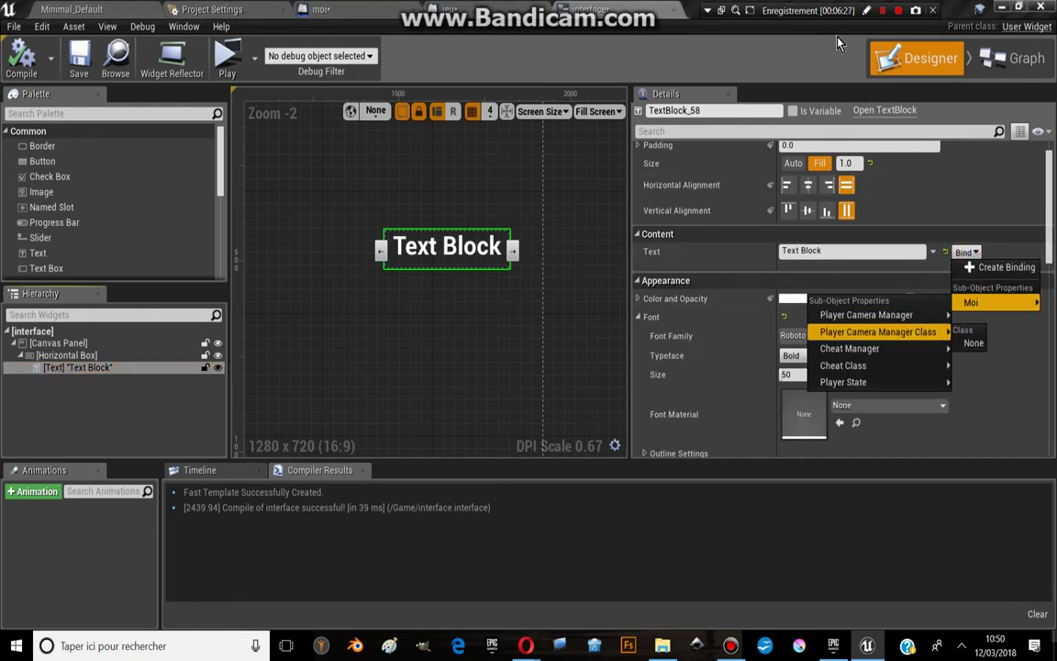
left_click(1013, 60)
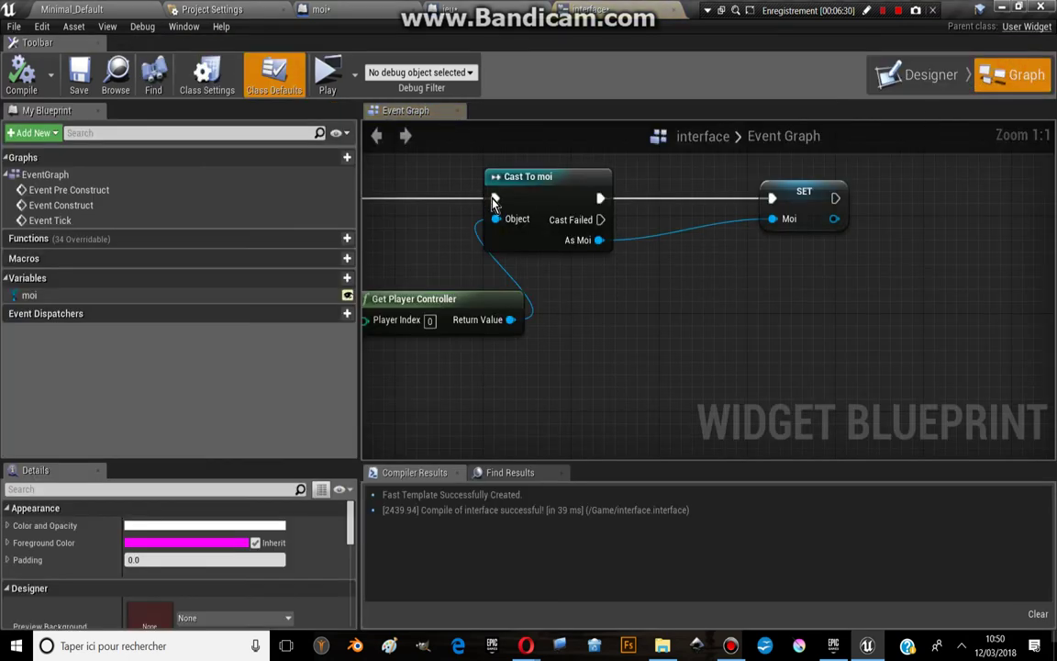
left_click(920, 74)
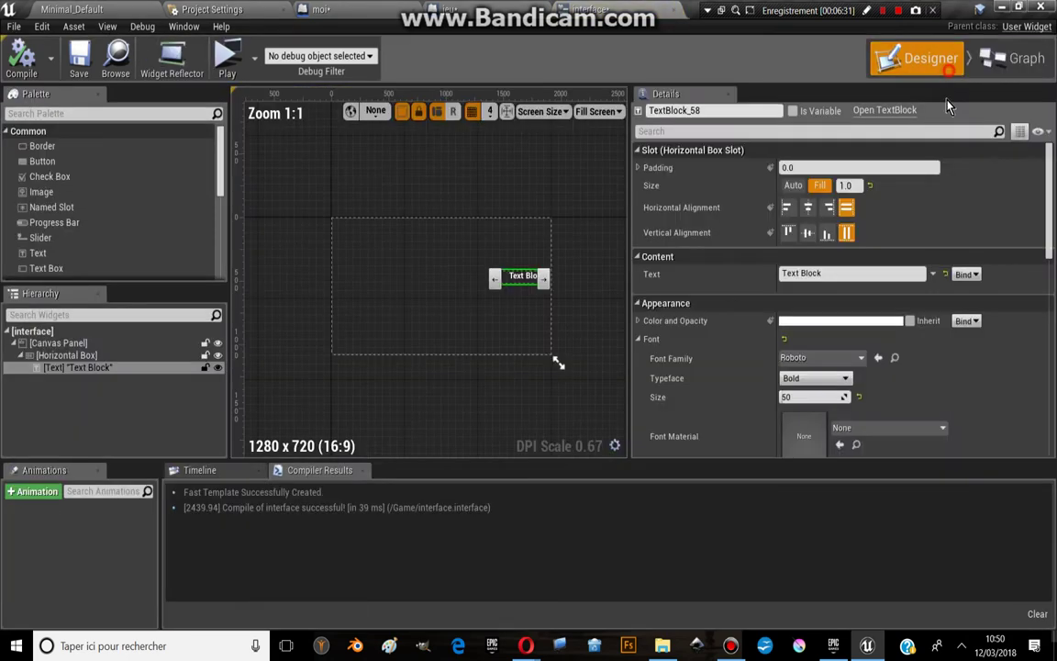
left_click(966, 274)
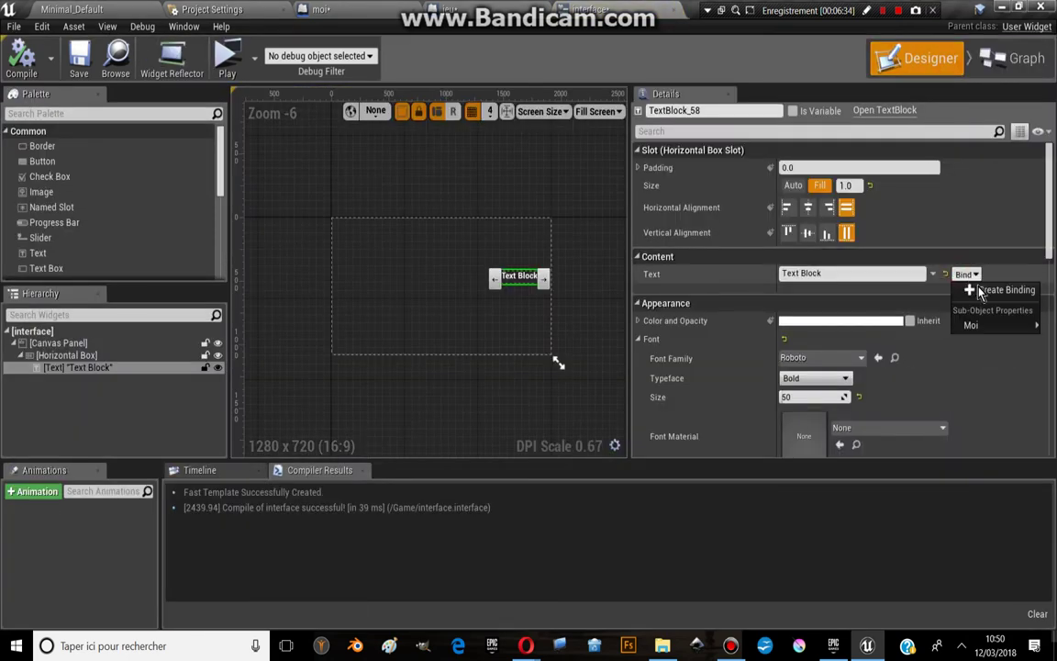
left_click(1000, 291)
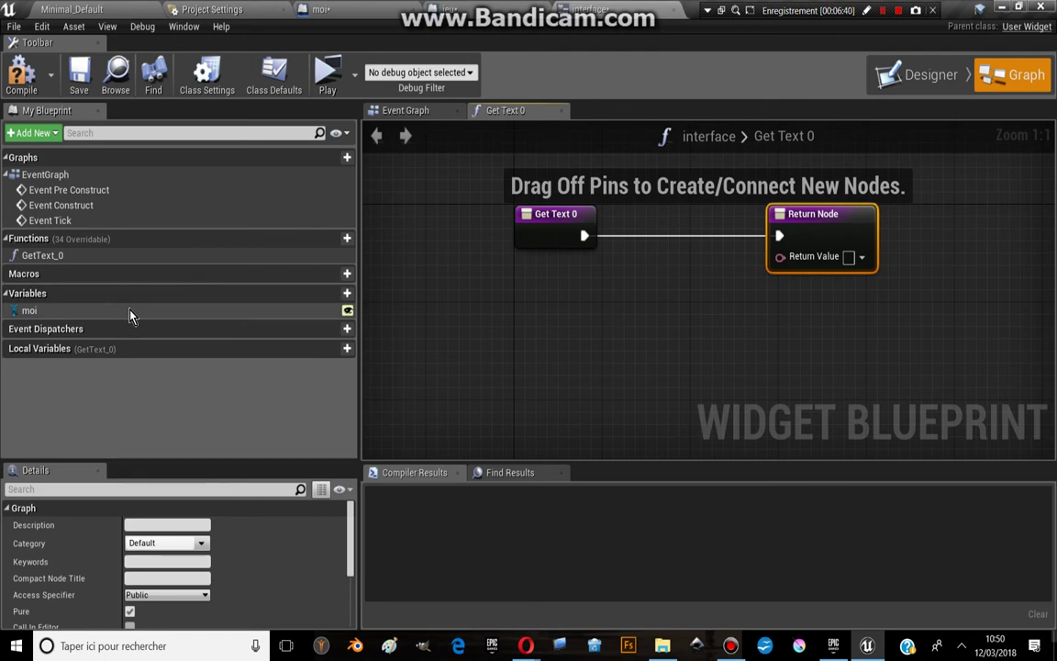
Return to the Event Graph and add a Get Selecteur node from the Moi reference.
left_click(941, 85)
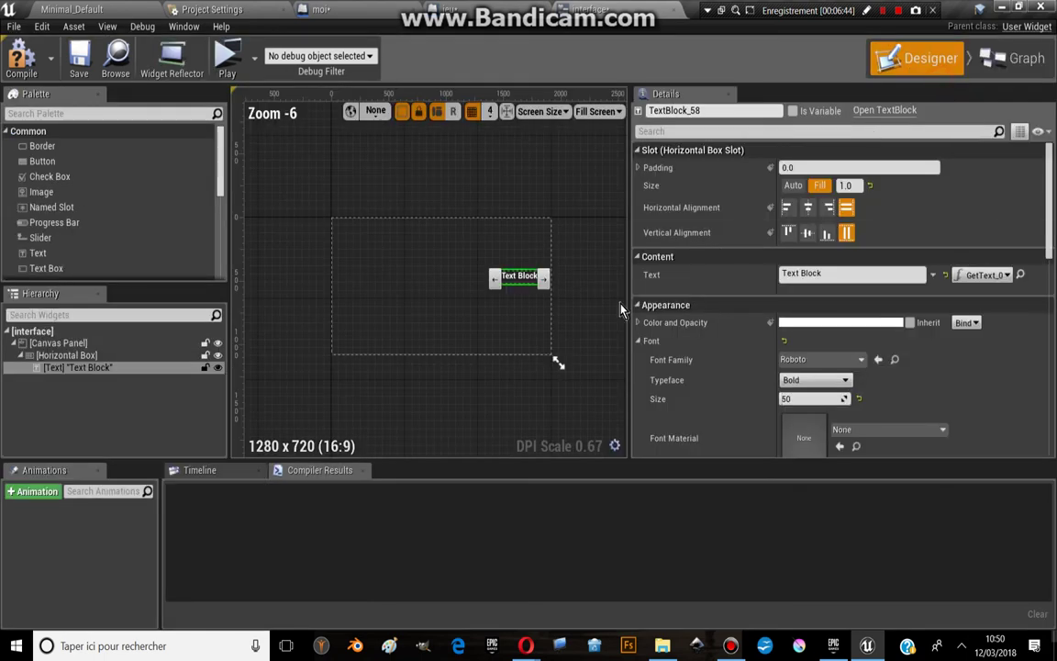
left_click(1014, 74)
left_click(404, 112)
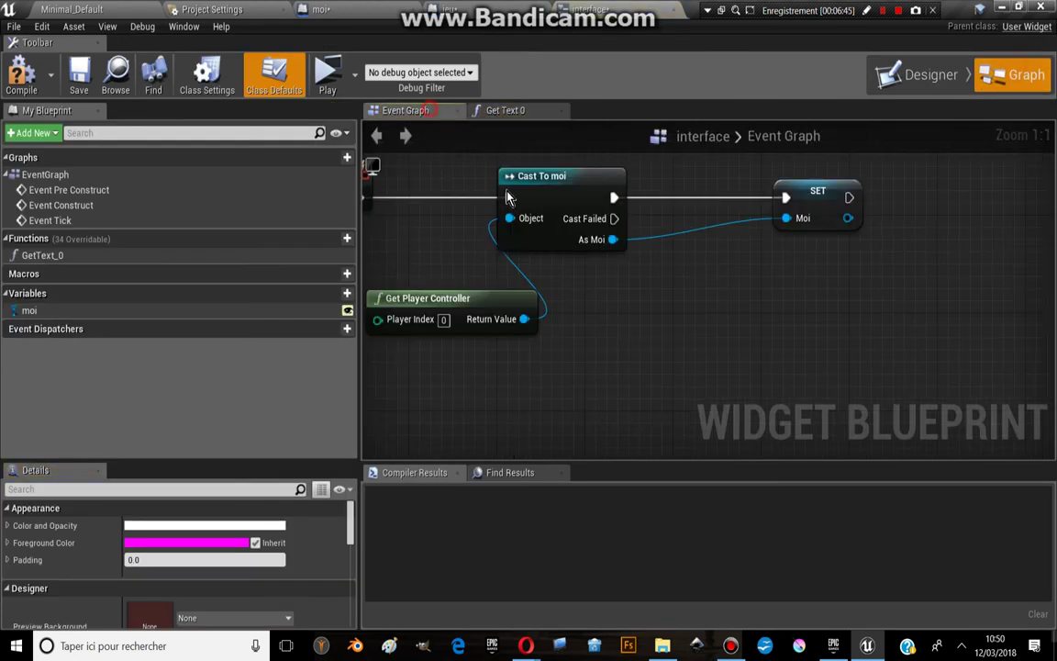
right_click_drag(456, 171, 369, 216)
left_click_drag(757, 259, 825, 260)
type("select")
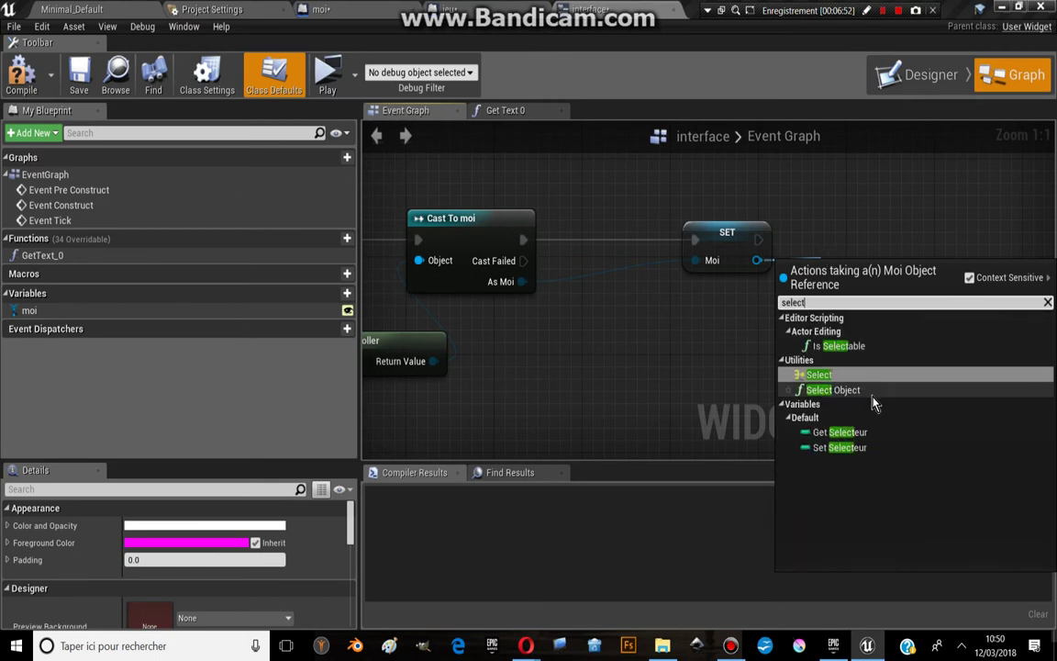
left_click(860, 434)
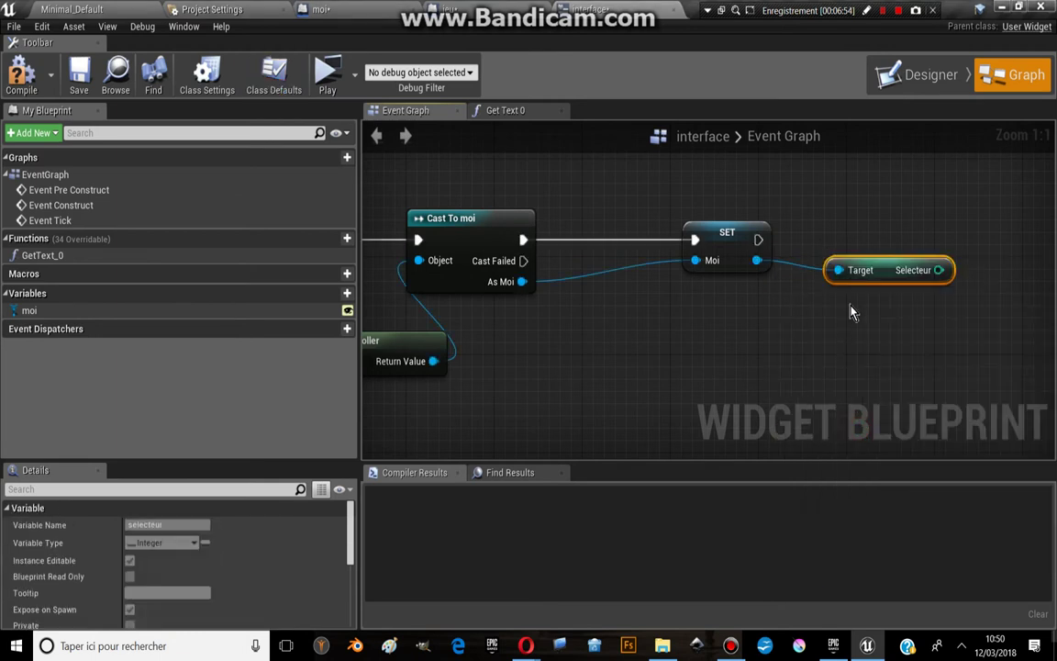
Promote Selecteur to a new instance-editable variable named 'selection'.
right_click_drag(913, 307, 828, 327)
left_click_drag(820, 351, 989, 353)
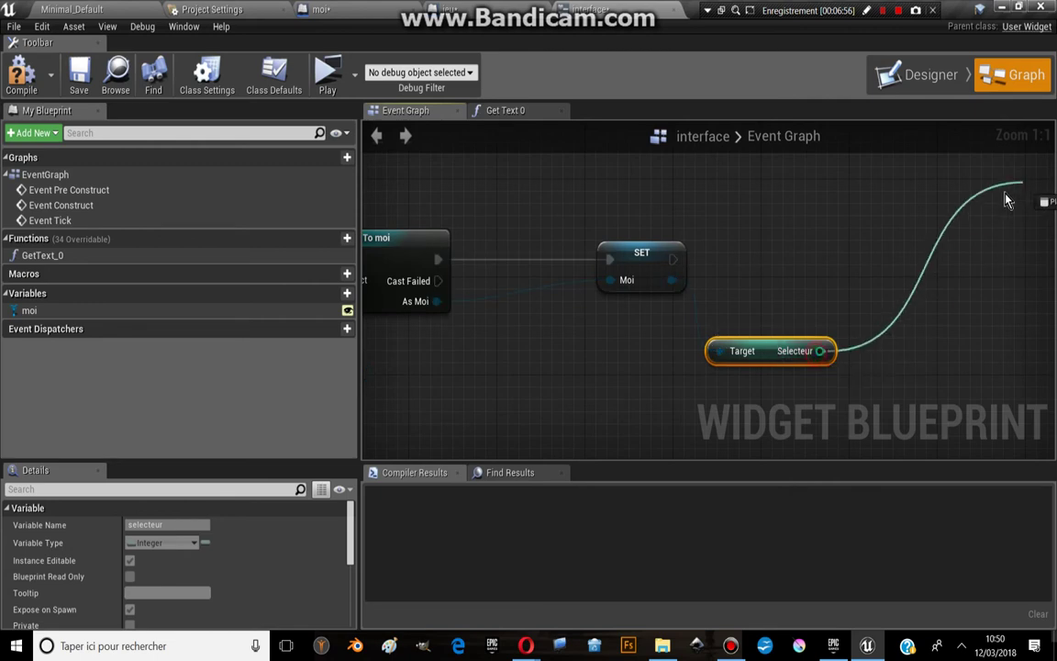
left_click(918, 283)
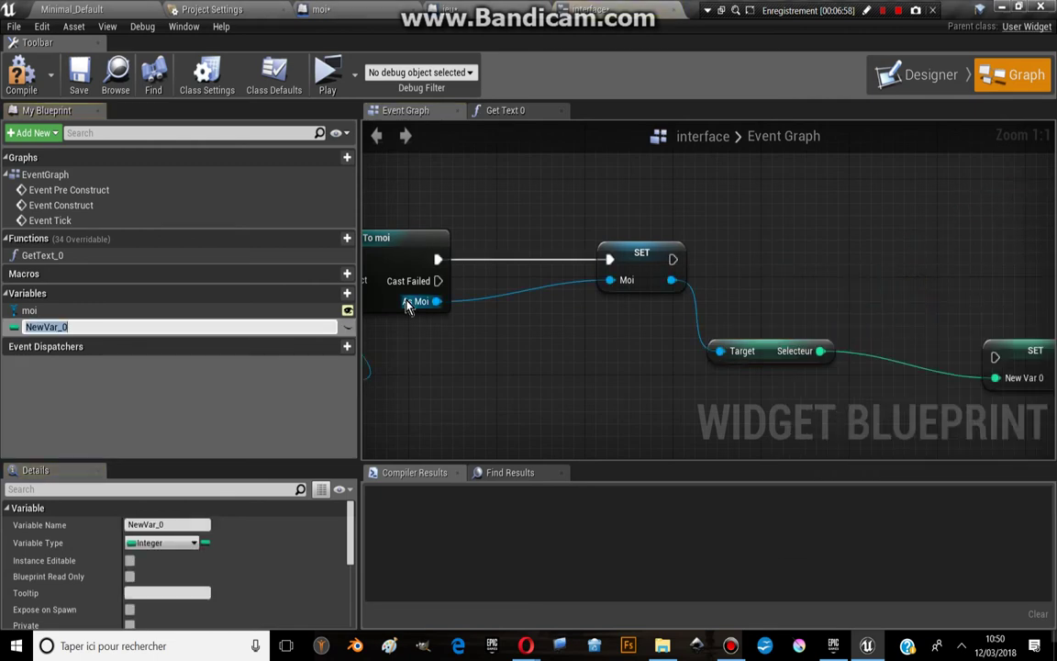
type("selectio")
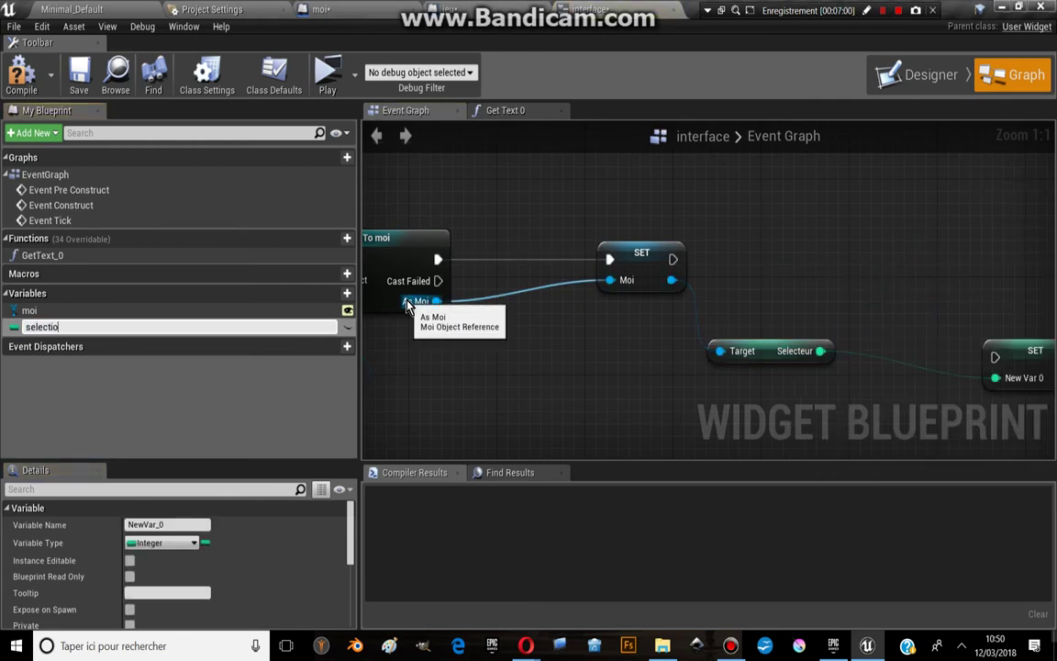
type("n")
key("Return")
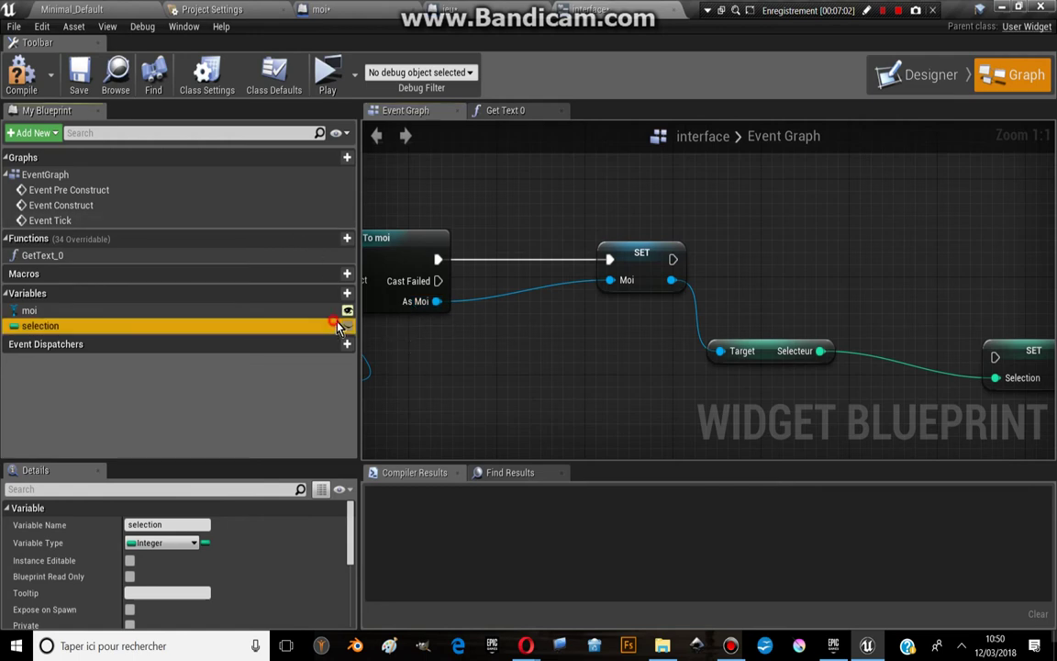
left_click(347, 326)
Wire SET Selection to run right after SET Moi and compile the interface blueprint.
right_click_drag(761, 344, 590, 340)
left_click_drag(848, 358, 792, 271)
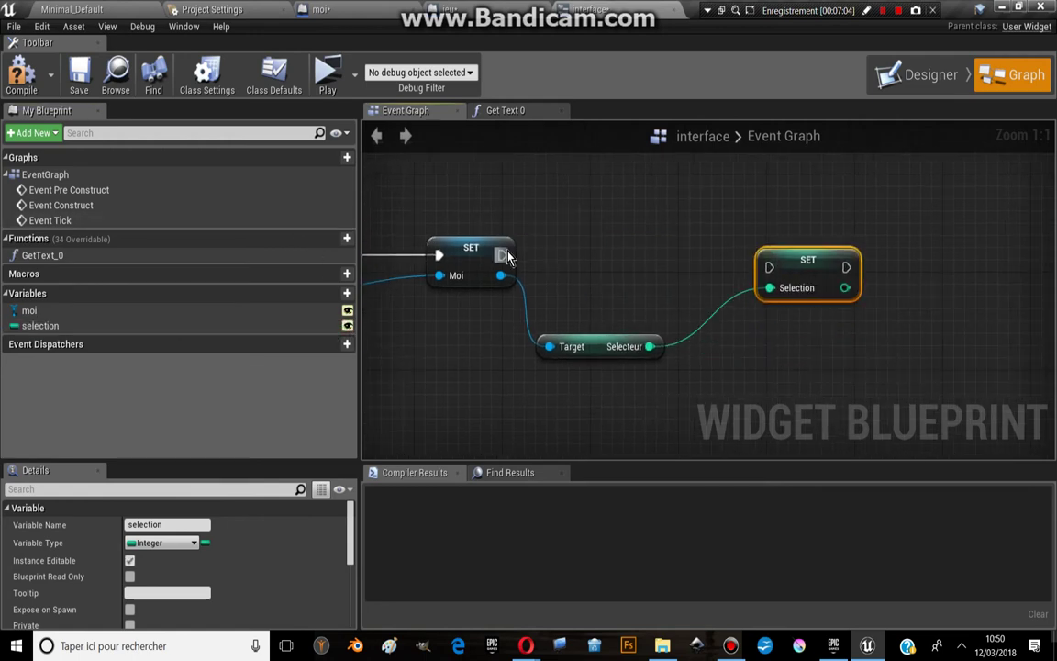
left_click_drag(502, 254, 783, 271)
right_click_drag(543, 224, 618, 260)
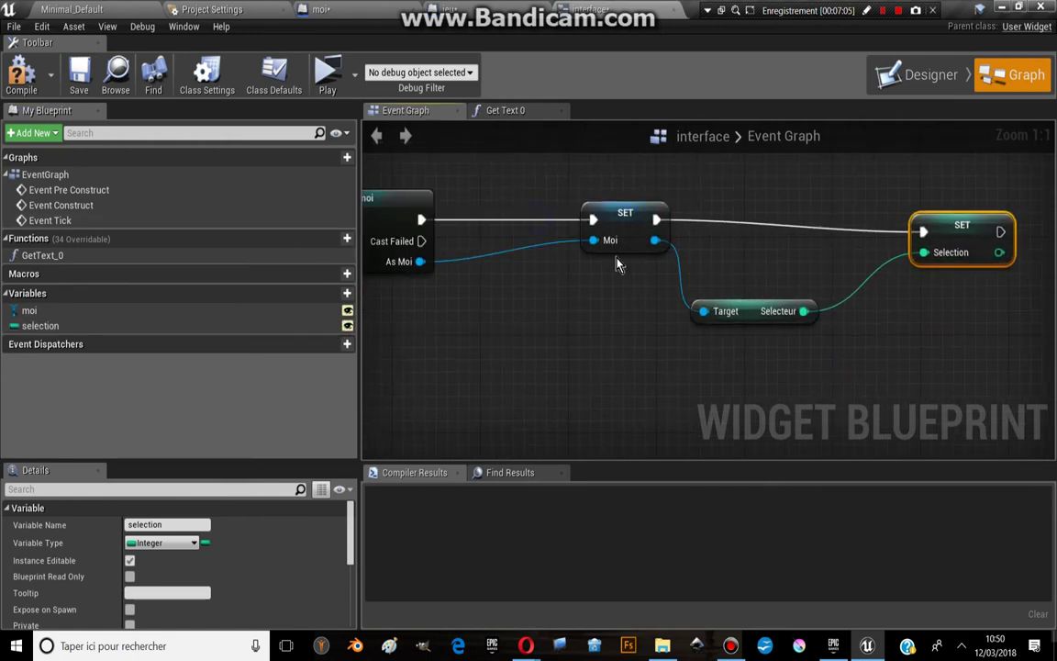
scroll(639, 214, "down", 3)
left_click_drag(940, 200, 932, 192)
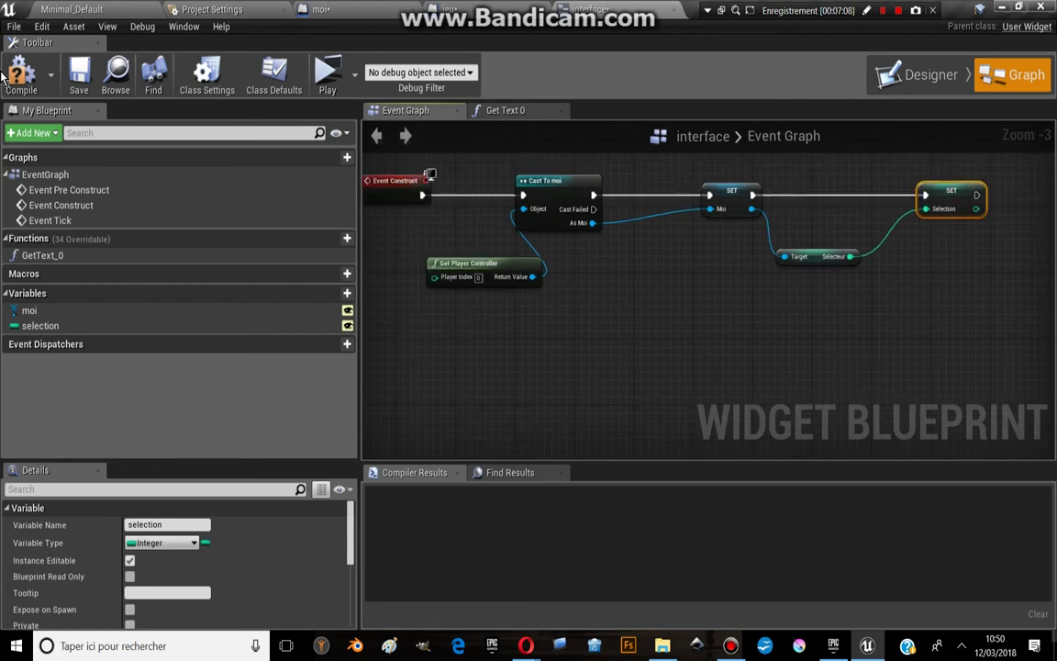
left_click(21, 78)
Line up Event Construct and Get Player Controller with the cast and SET nodes.
right_click_drag(537, 226, 588, 255)
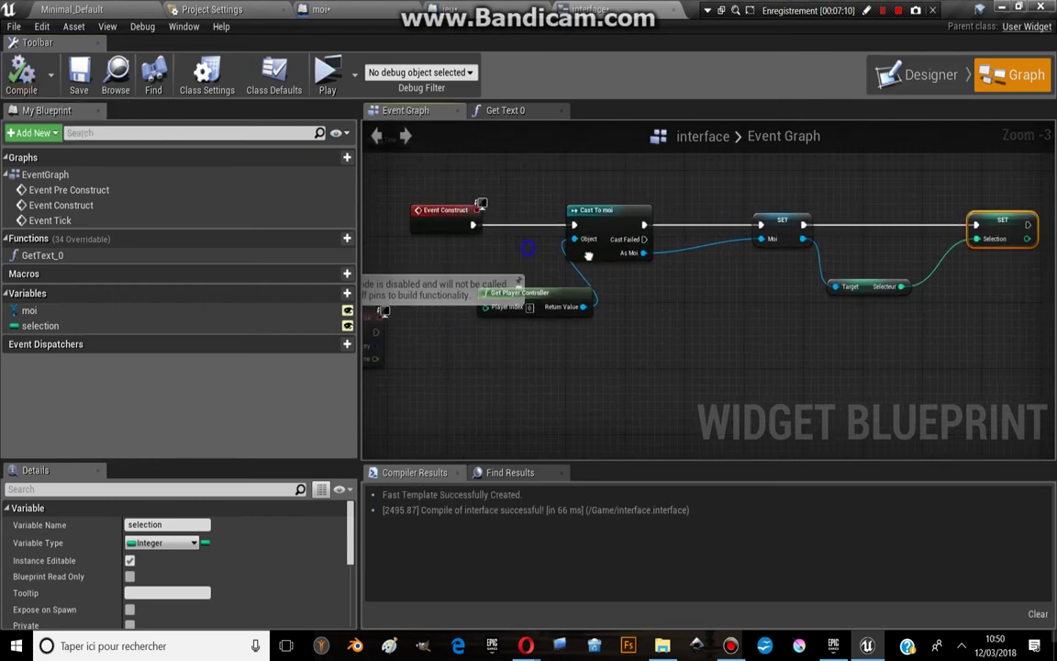
left_click_drag(446, 209, 490, 193)
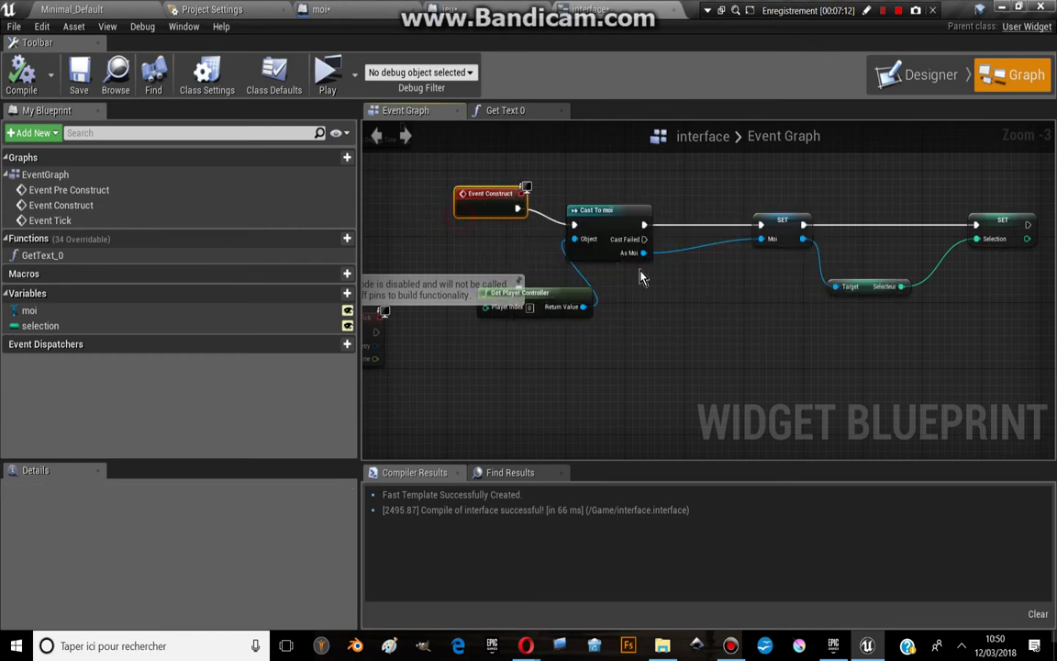
left_click_drag(559, 287, 611, 280)
right_click_drag(610, 280, 536, 289)
left_click_drag(495, 295, 518, 287)
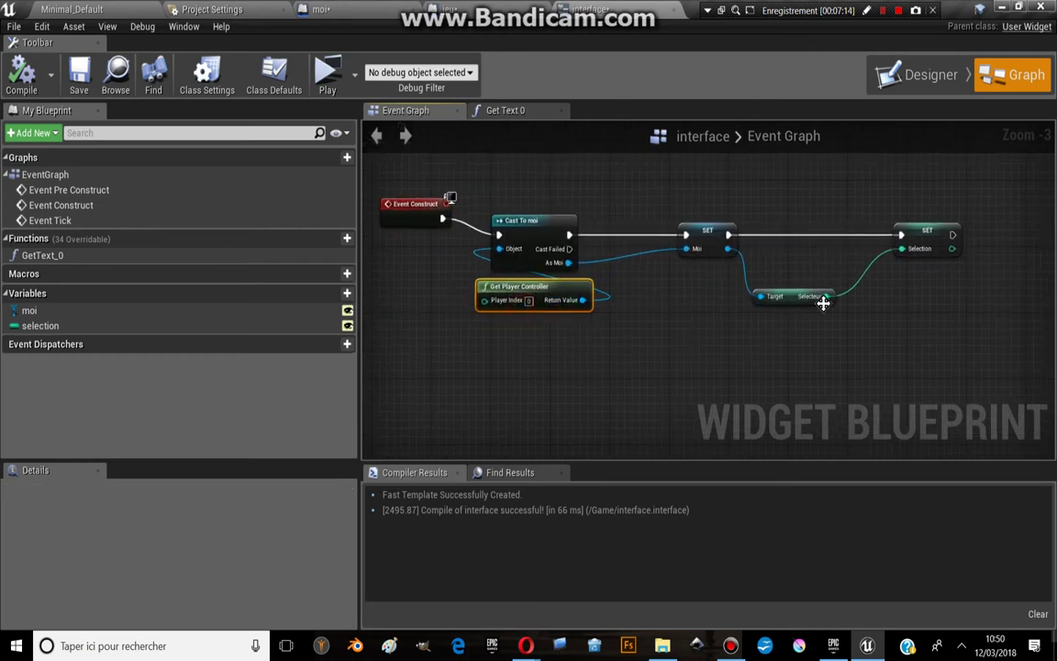
Review the selection and selecteur variable settings, then toggle to Designer and back to Graph.
left_click(931, 239)
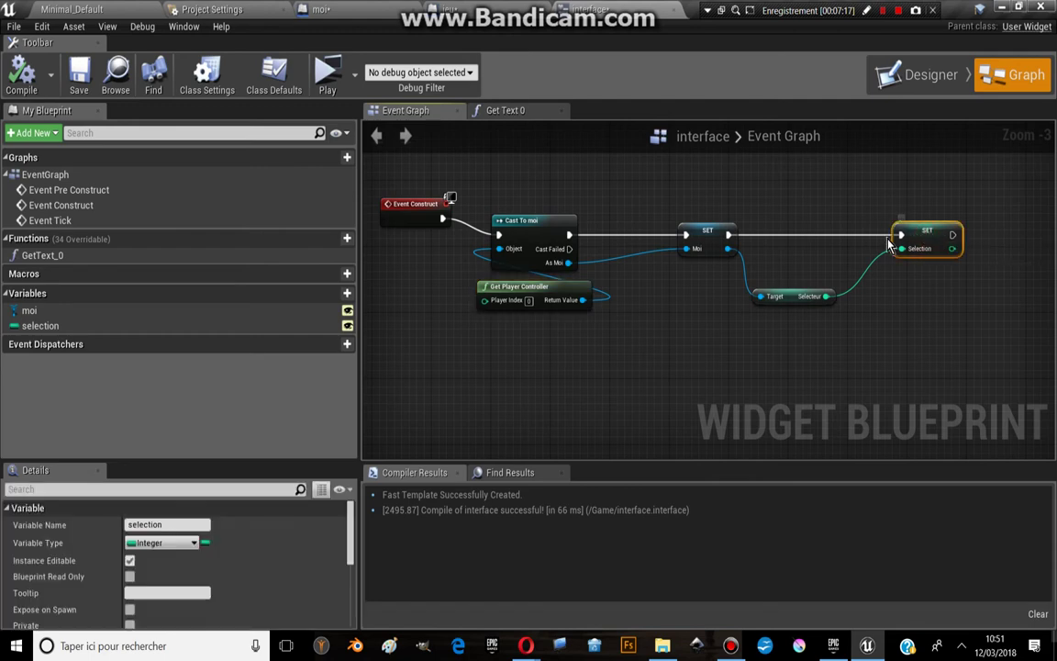
left_click(797, 297)
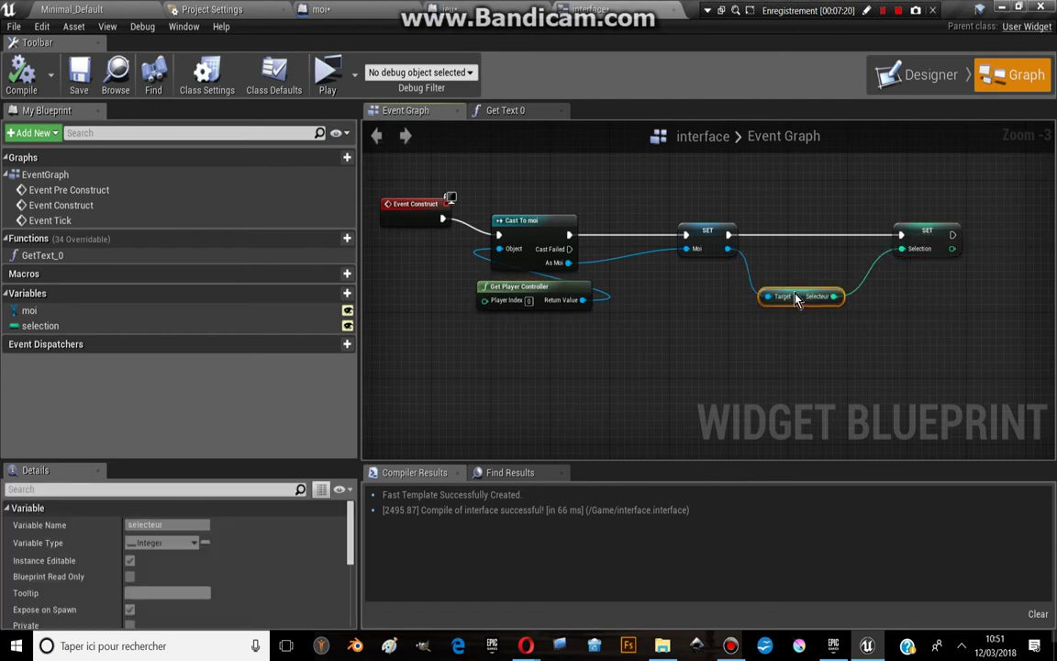
left_click(922, 241)
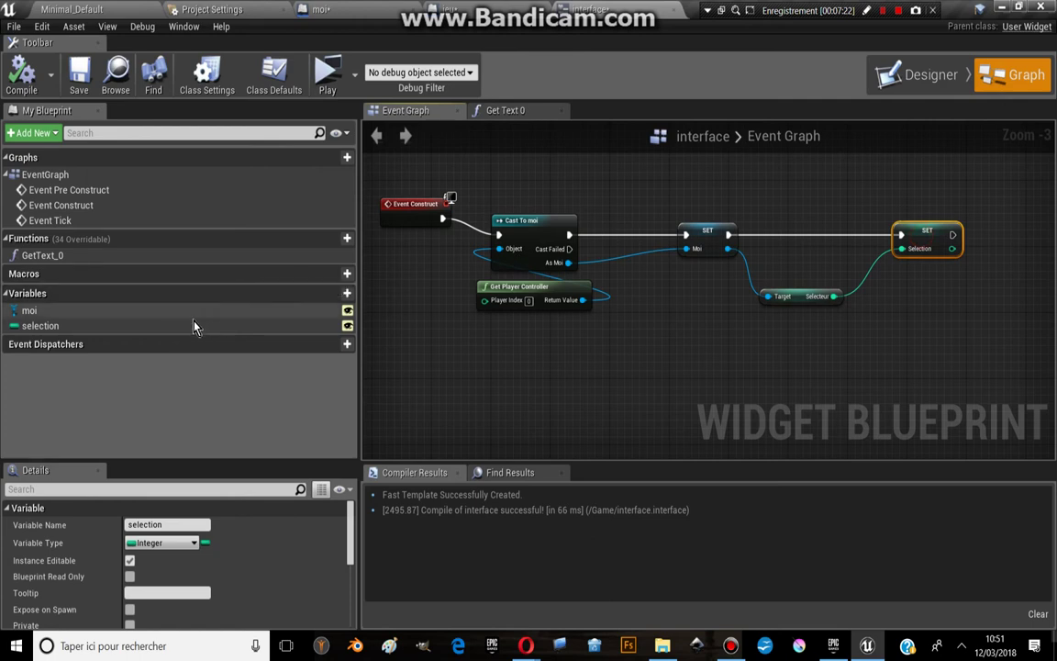
left_click(939, 83)
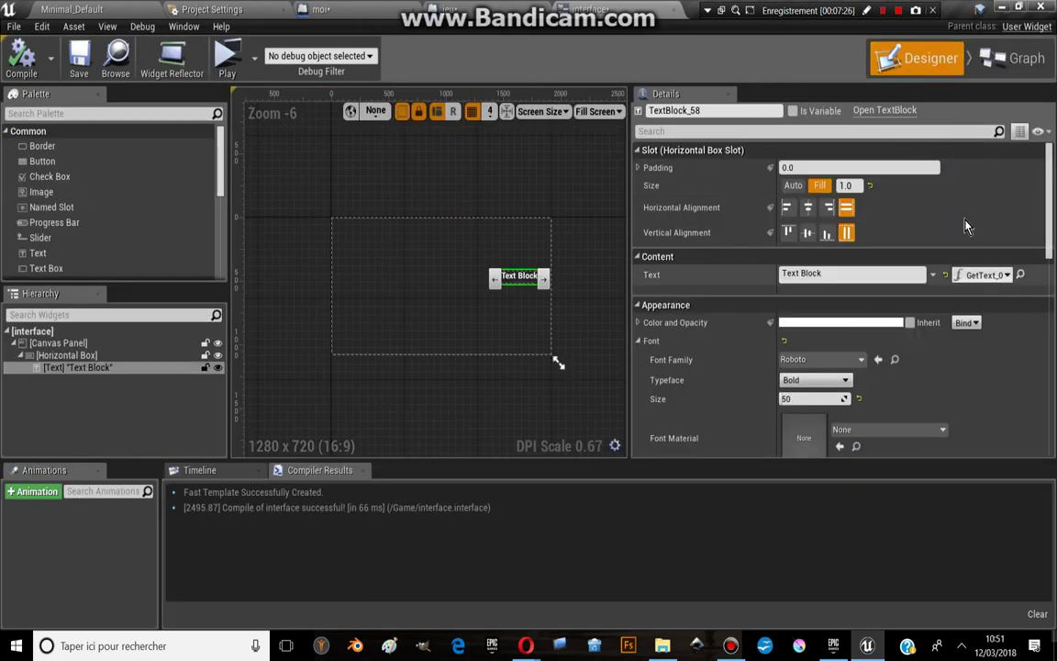
left_click(1028, 64)
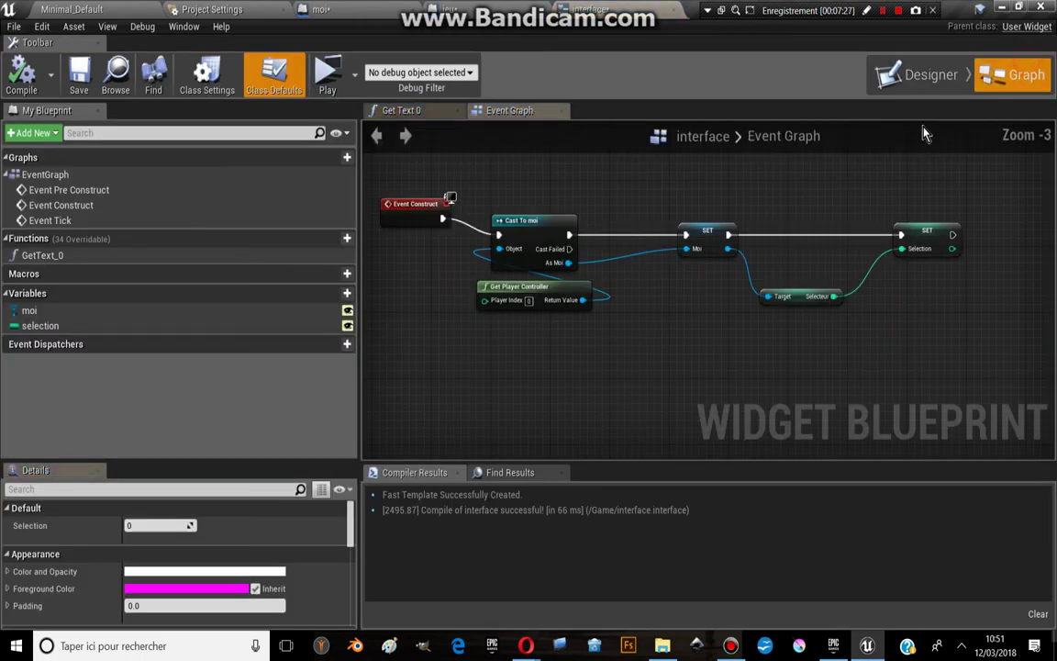
Remove the GetText_0 binding from the Text Block's Text property in Designer.
left_click(418, 112)
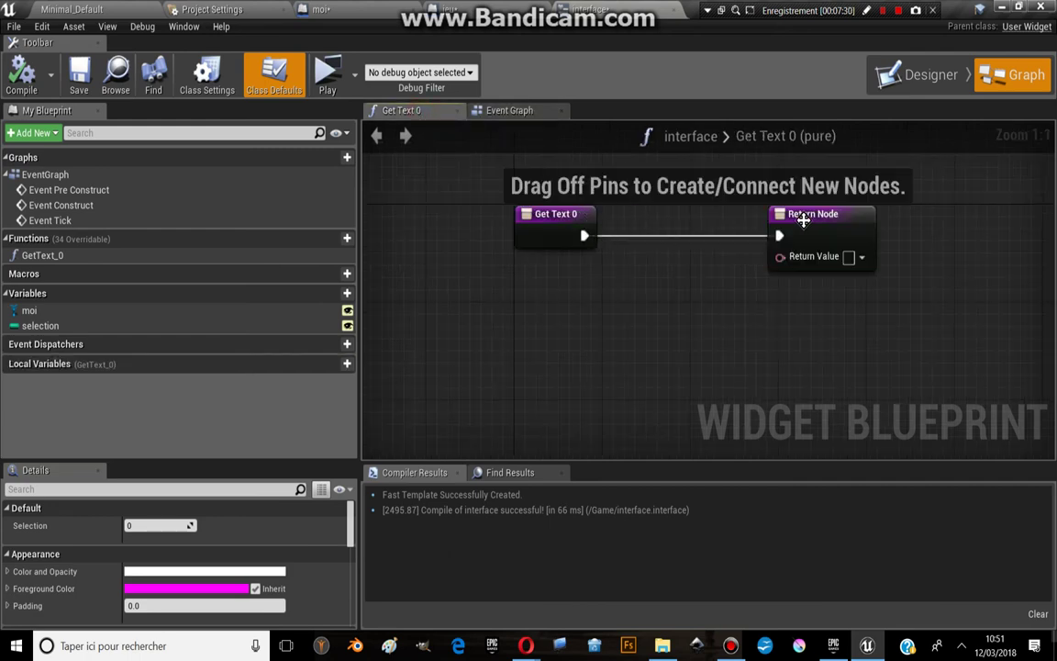
left_click(931, 81)
left_click(980, 276)
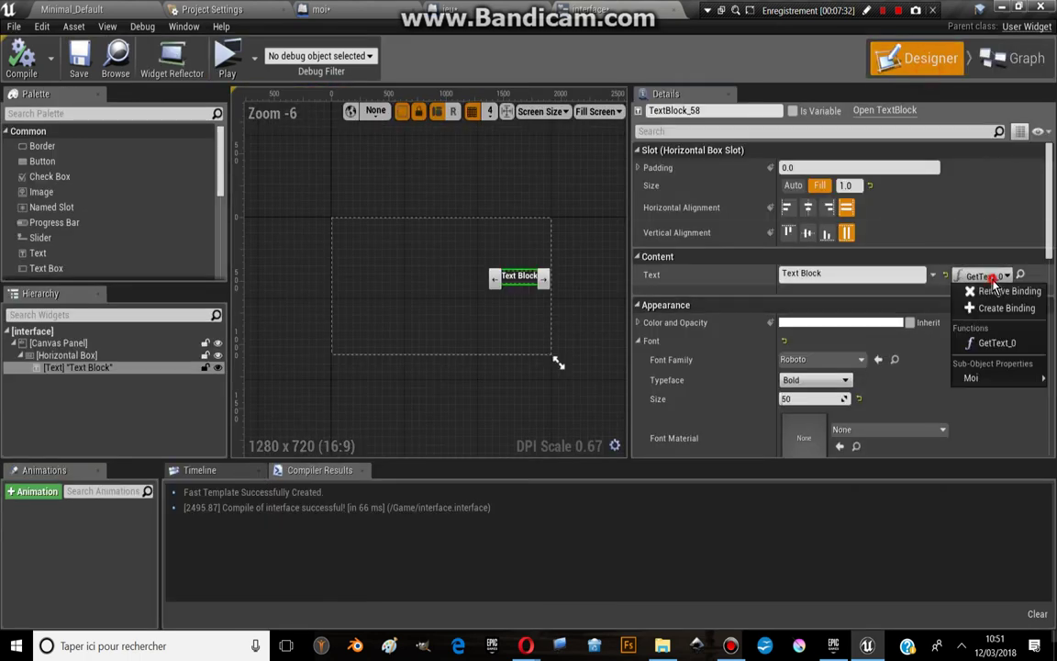
left_click(1002, 292)
scroll(473, 271, "up", 1)
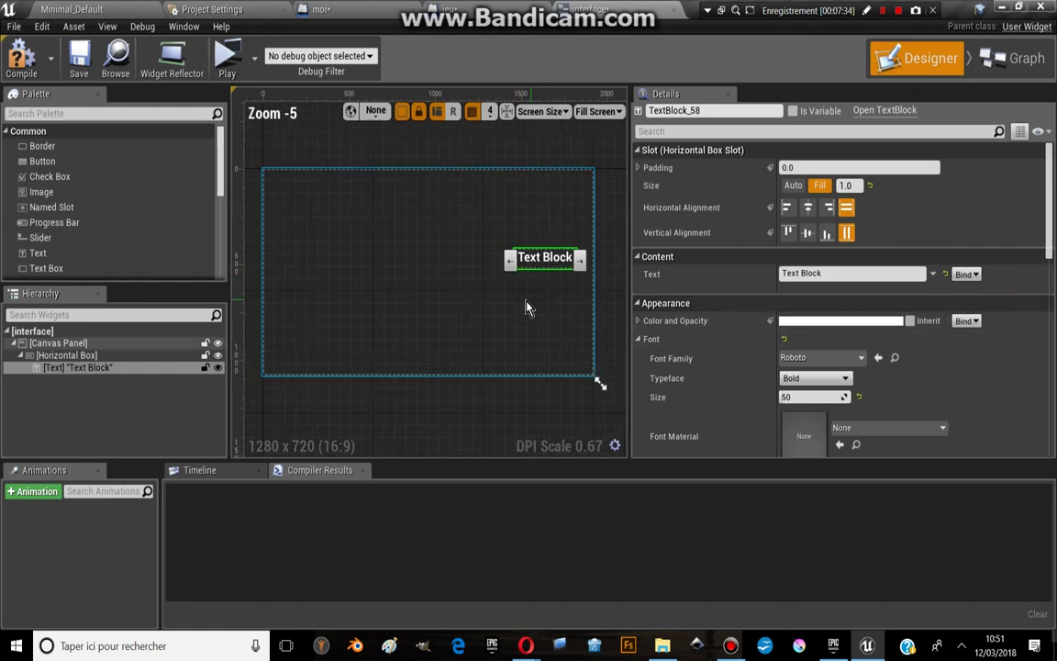
left_click(154, 363)
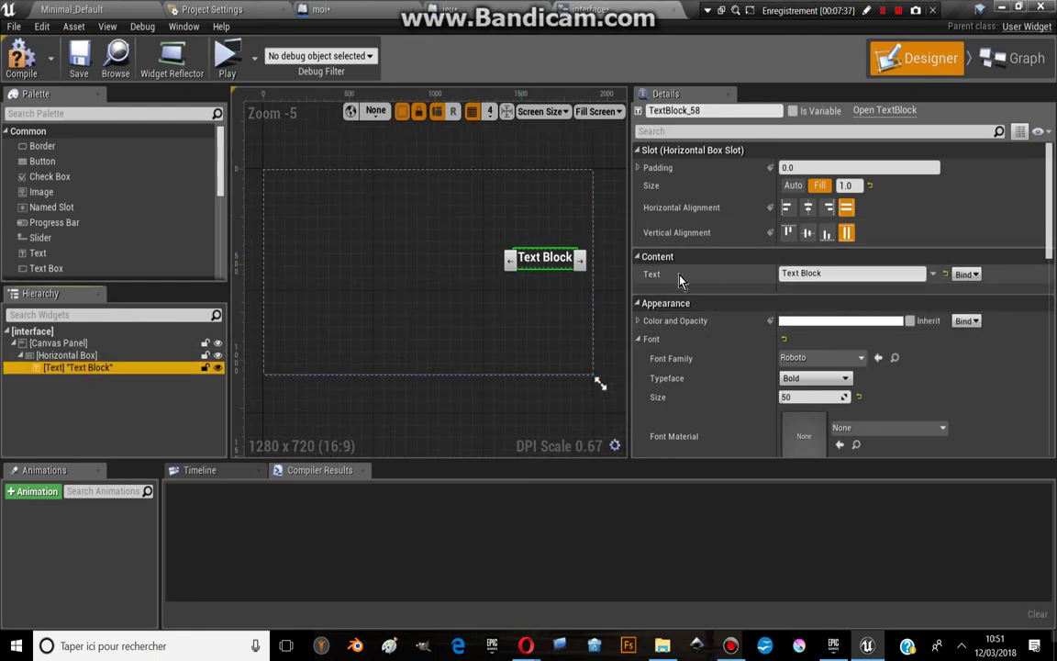
Create a GetText_1 binding returning selection via ToText (int), save, and return to the level editor.
left_click(965, 274)
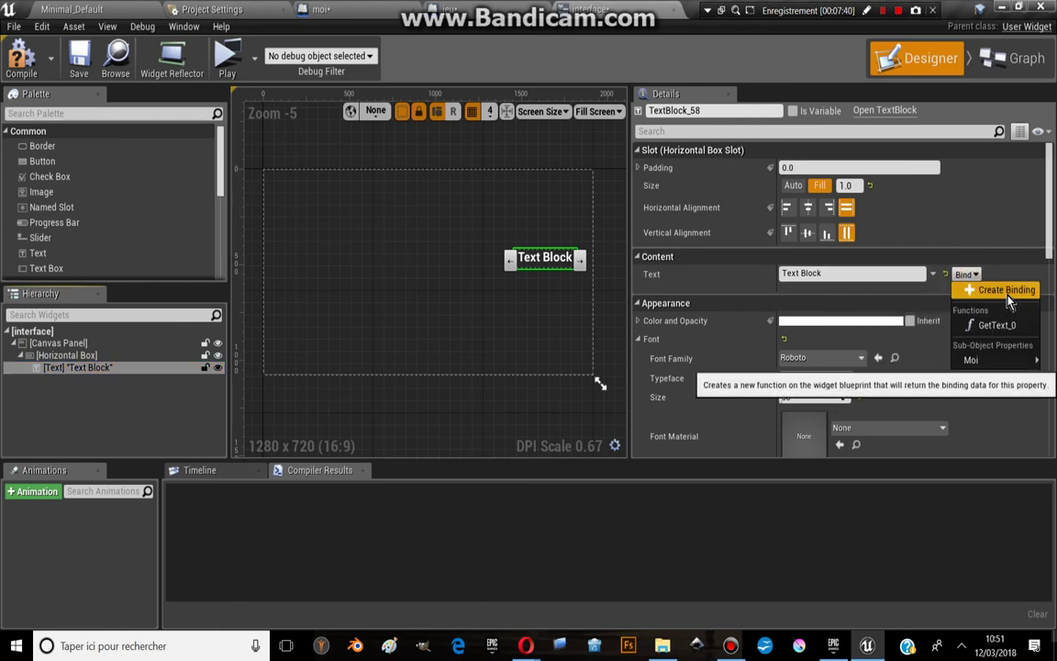
left_click(1004, 294)
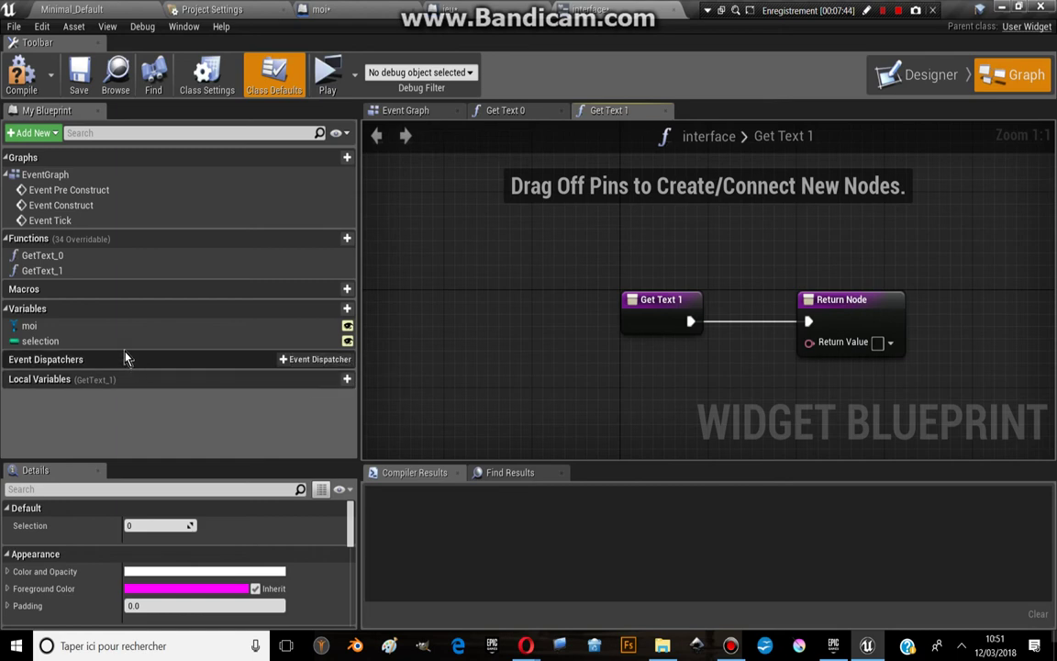
mouse_move(107, 341)
left_mouse_down()
mouse_move(548, 266)
mouse_move(610, 385)
left_mouse_up()
left_click(642, 401)
mouse_move(684, 388)
left_mouse_down()
mouse_move(734, 383)
mouse_move(809, 342)
left_mouse_up()
left_click_drag(633, 388, 528, 424)
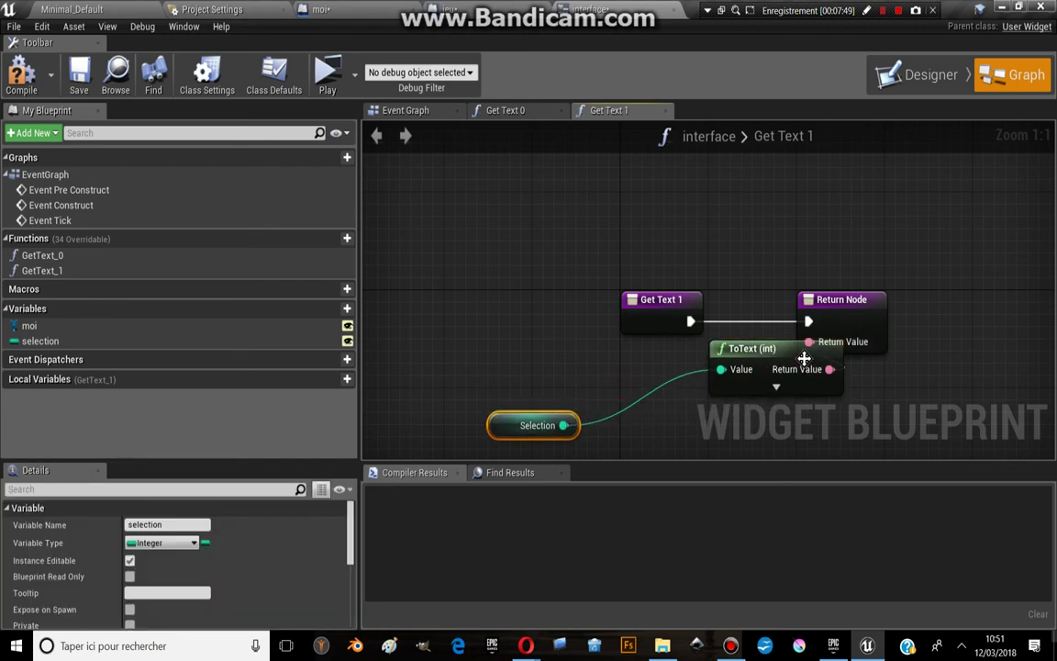
left_click_drag(776, 348, 696, 385)
left_click(79, 78)
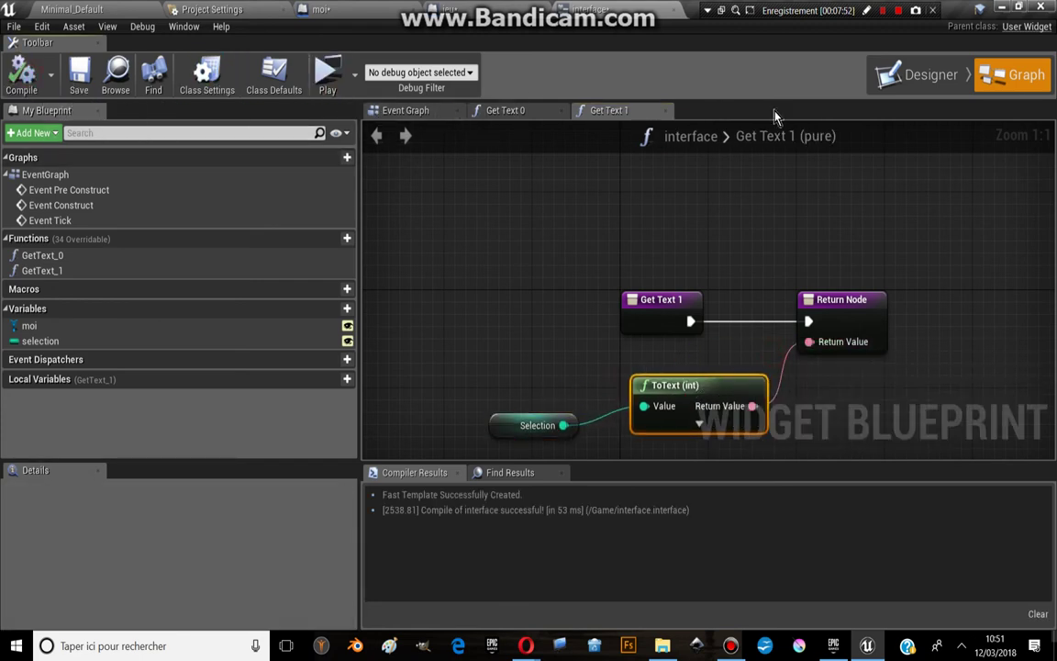
left_click(70, 8)
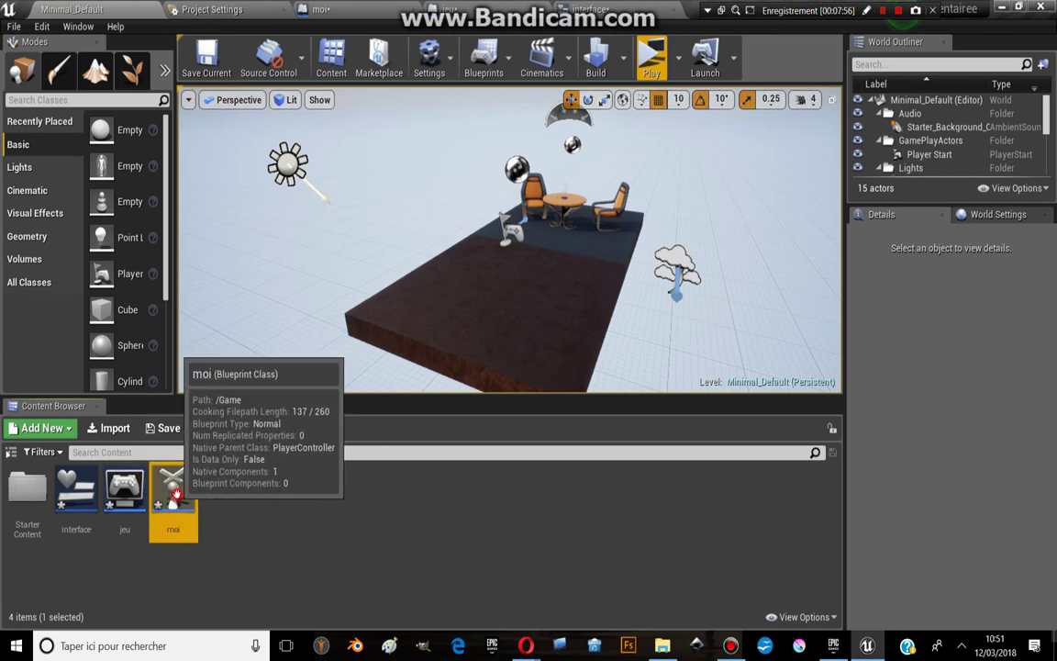
In the moi blueprint, add Event BeginPlay followed by a Create Widget node.
double_click(177, 485)
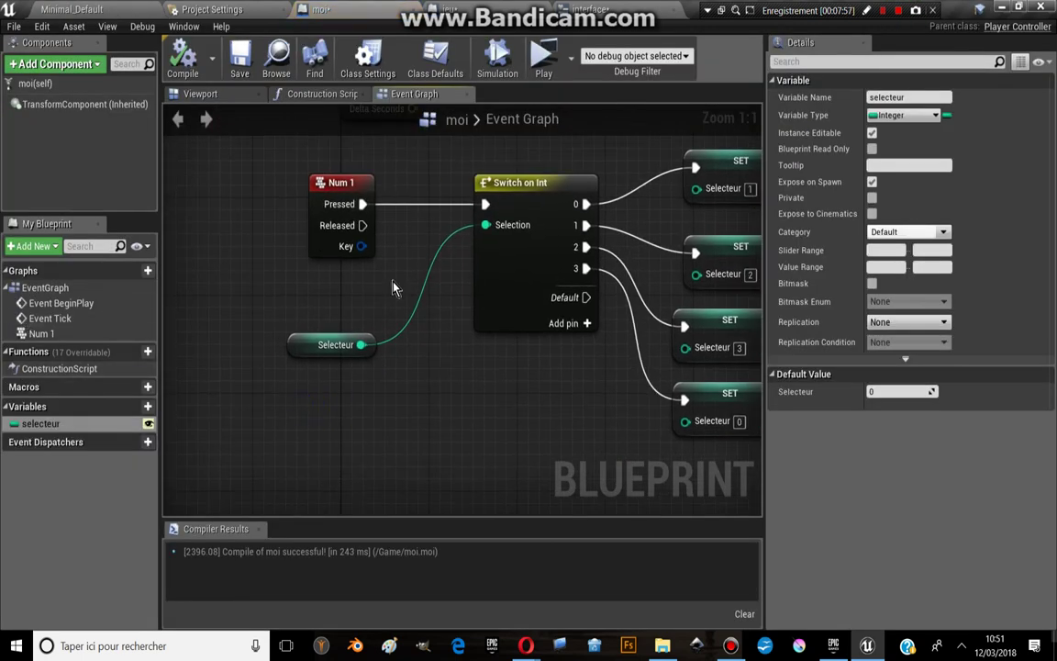
right_click(364, 423)
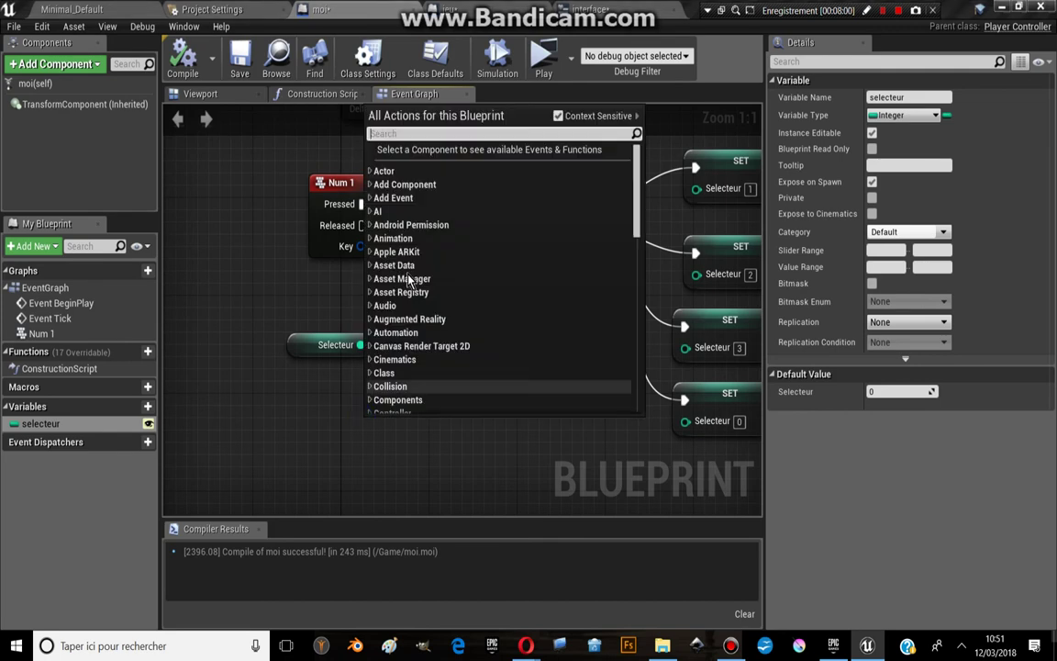
type("eve")
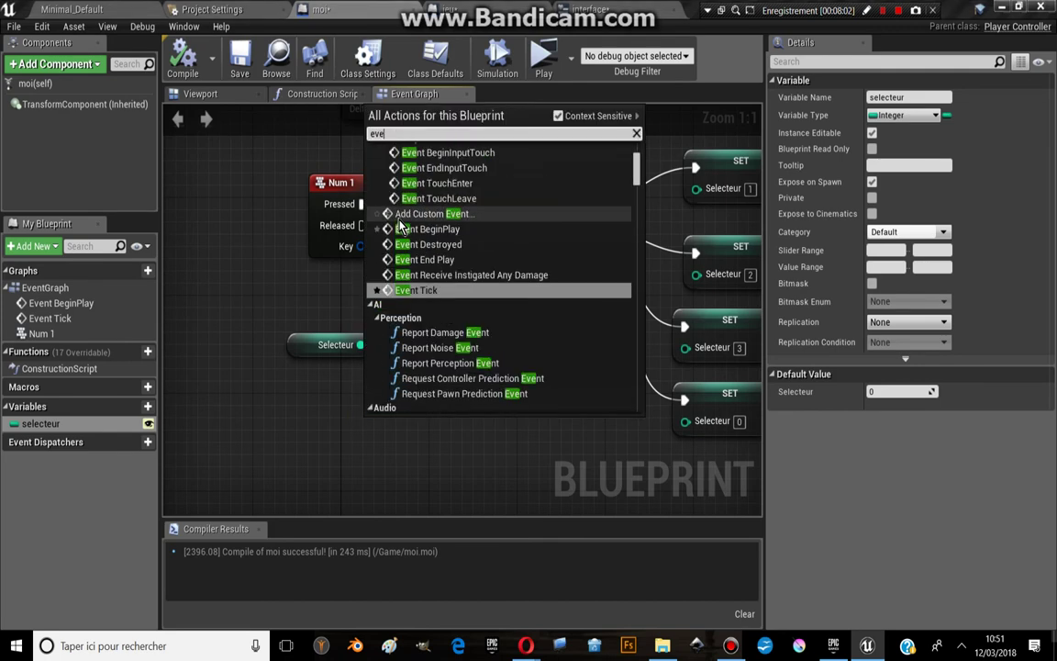
type("ntbegin")
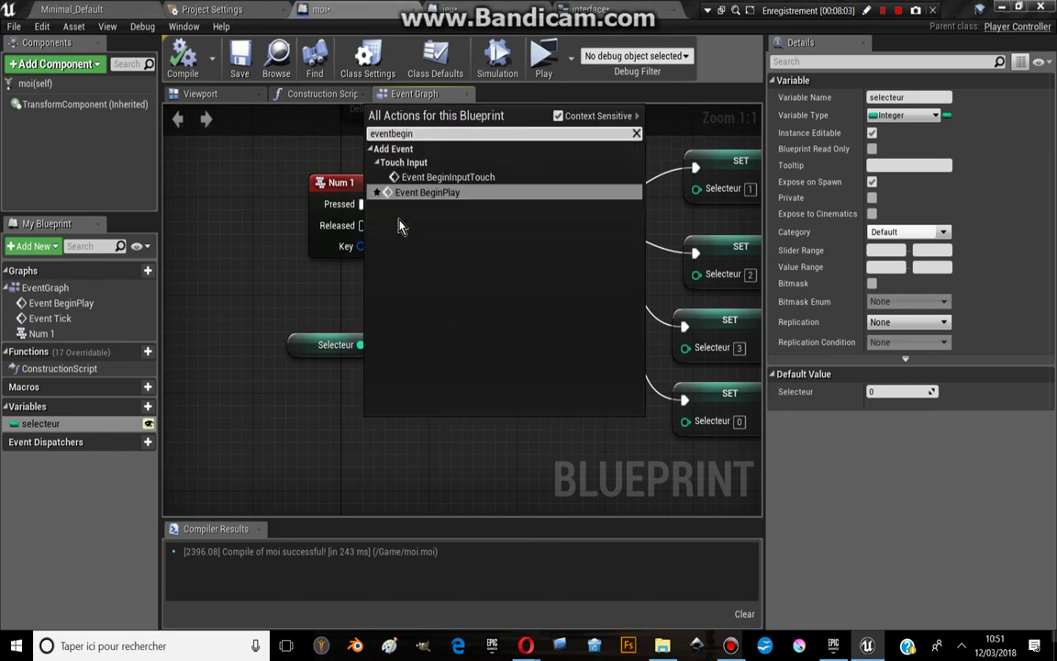
left_click(428, 193)
left_click_drag(520, 243, 365, 304)
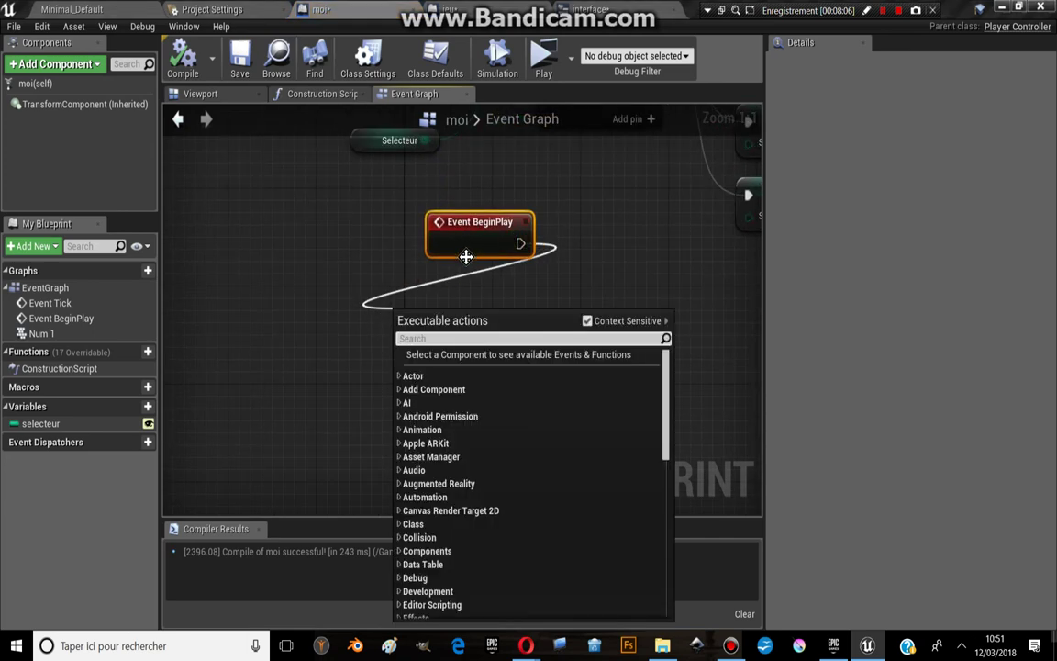
type("createw")
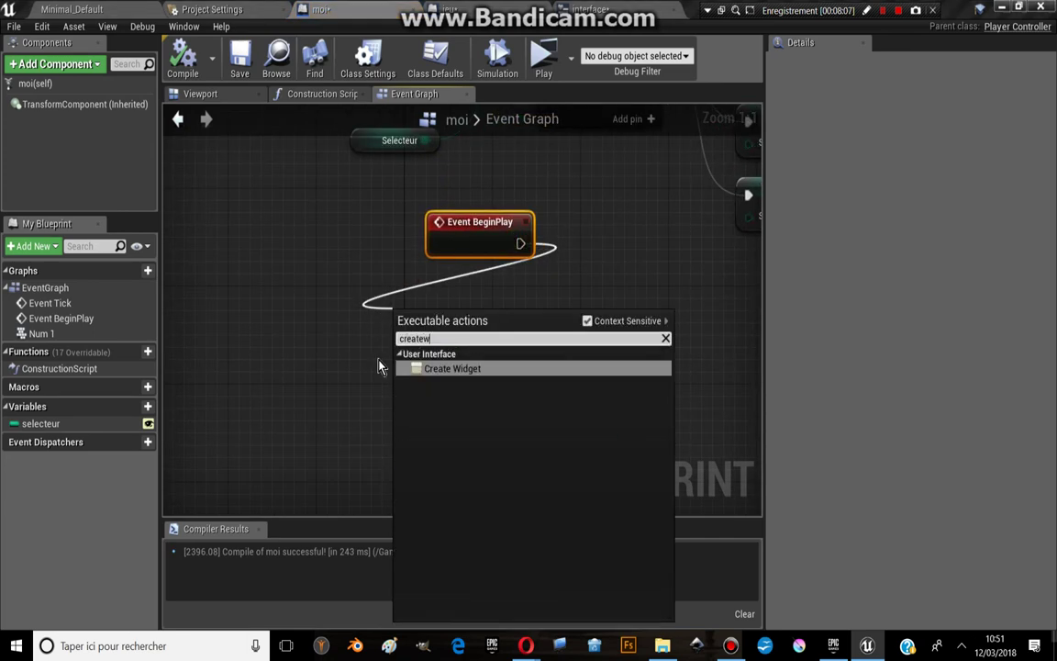
left_click(449, 376)
left_click_drag(480, 230, 284, 242)
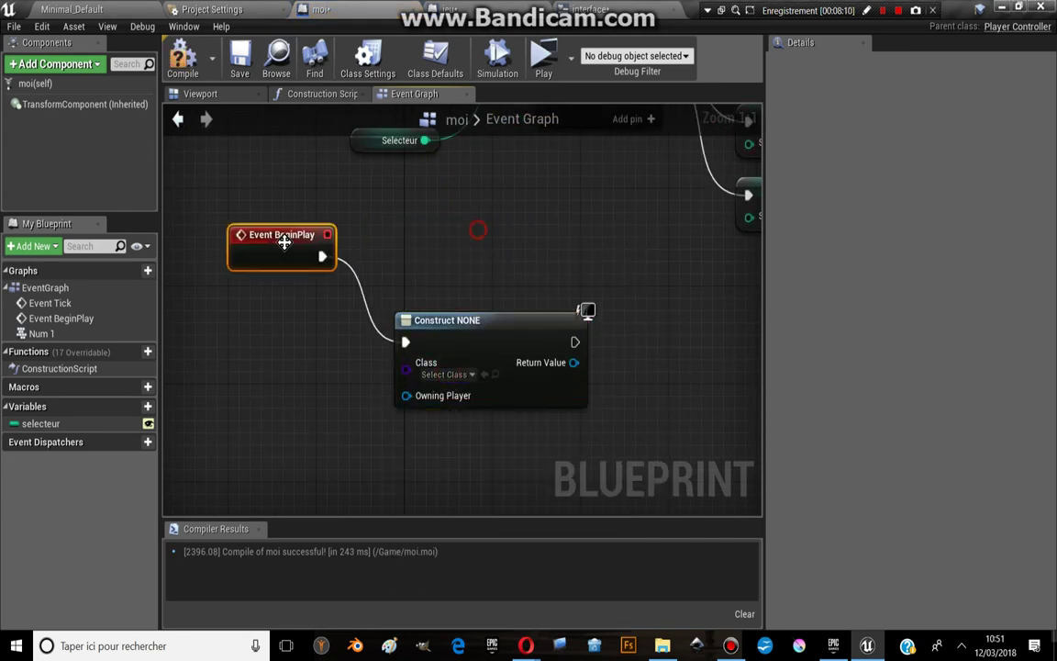
left_click_drag(501, 348, 477, 302)
Send the widget's Return Value to Add to Viewport, set the class to interface, and compile.
left_click_drag(548, 316, 675, 263)
type("addt")
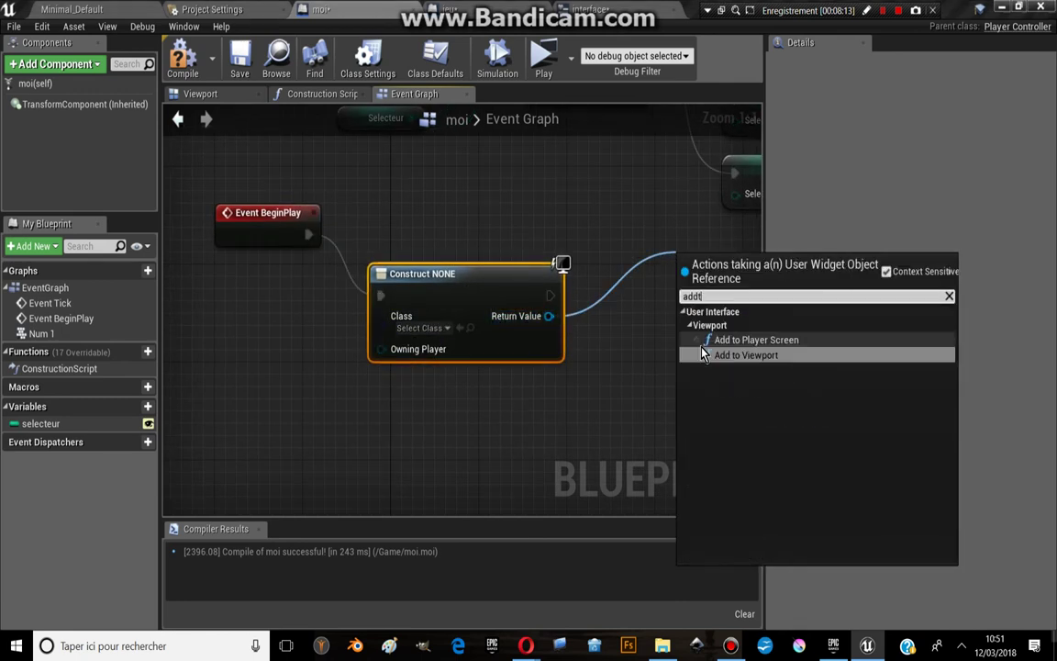
left_click(748, 340)
right_click_drag(626, 340, 535, 326)
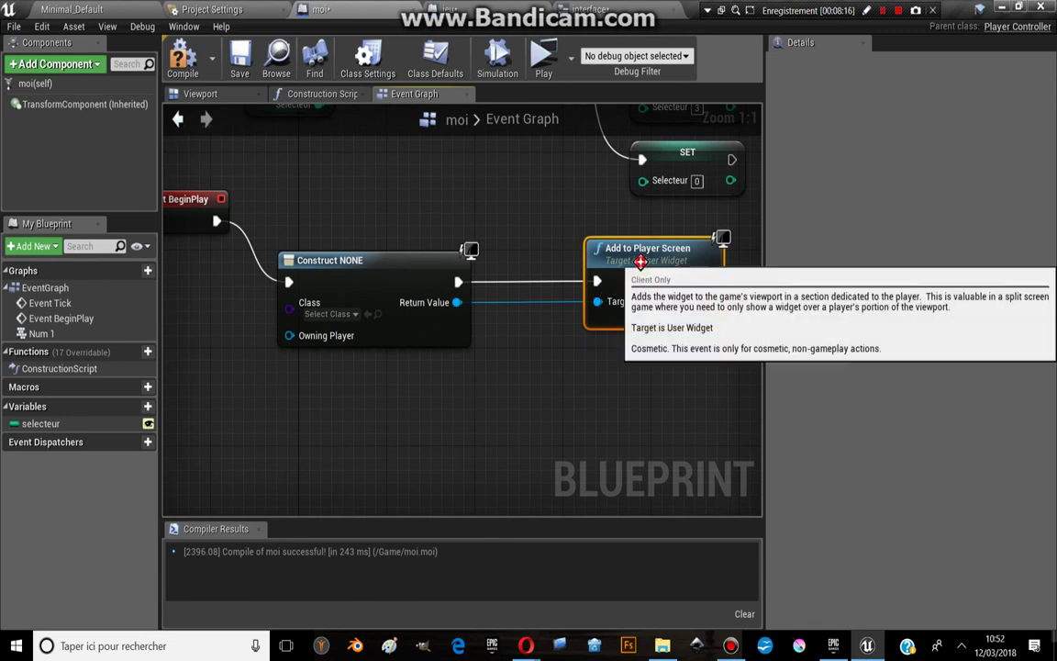
key("Delete")
left_click_drag(457, 302, 620, 273)
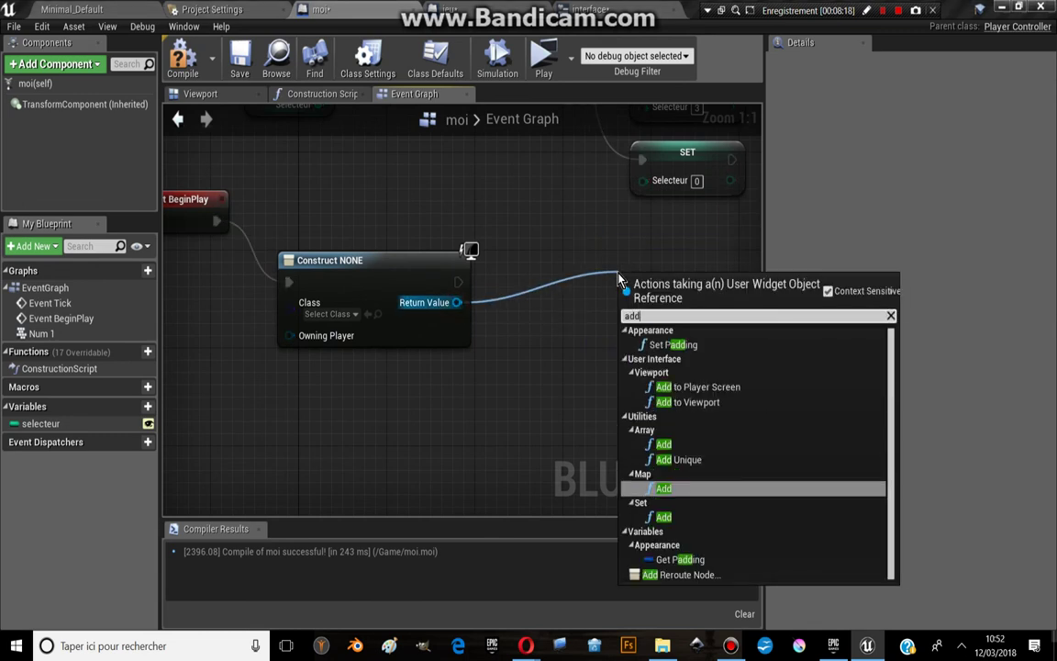
type("addt")
left_click(707, 374)
left_click(349, 314)
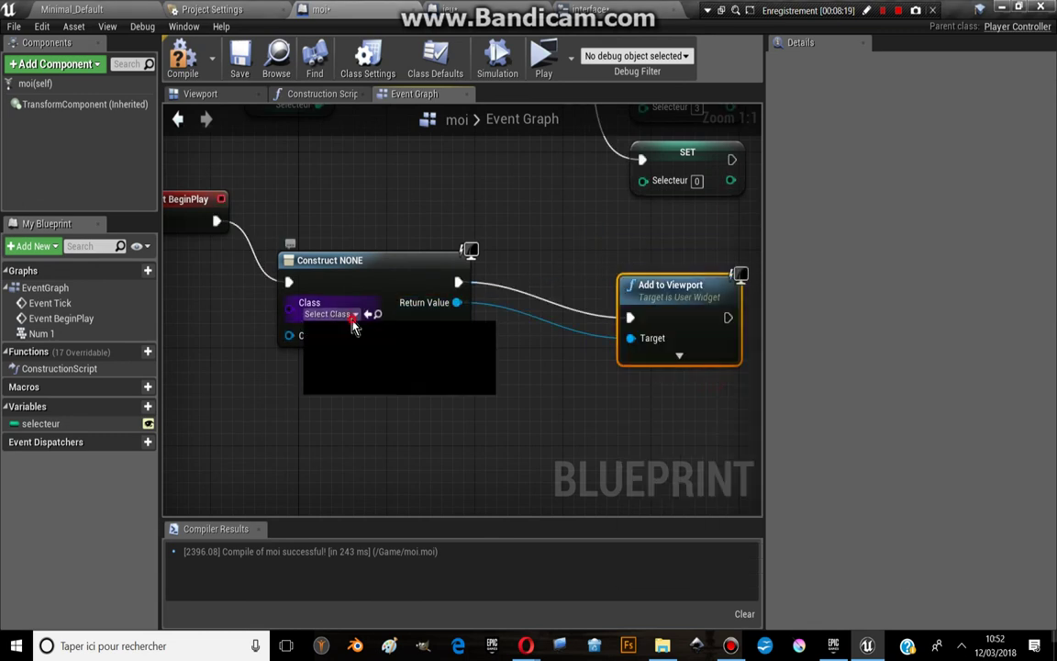
left_click(378, 364)
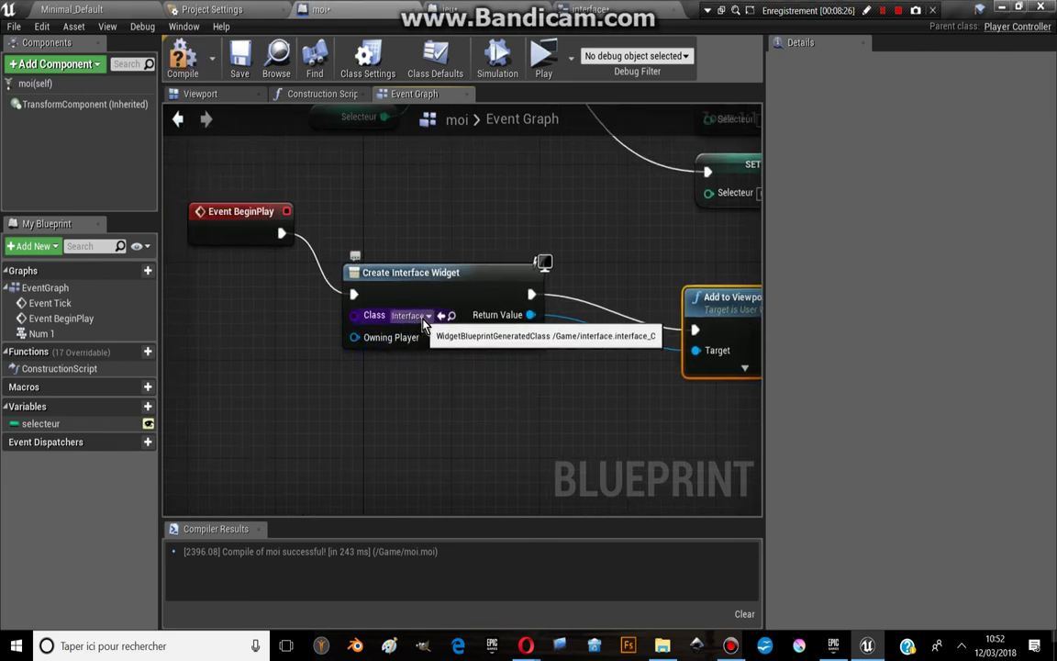
key("F7")
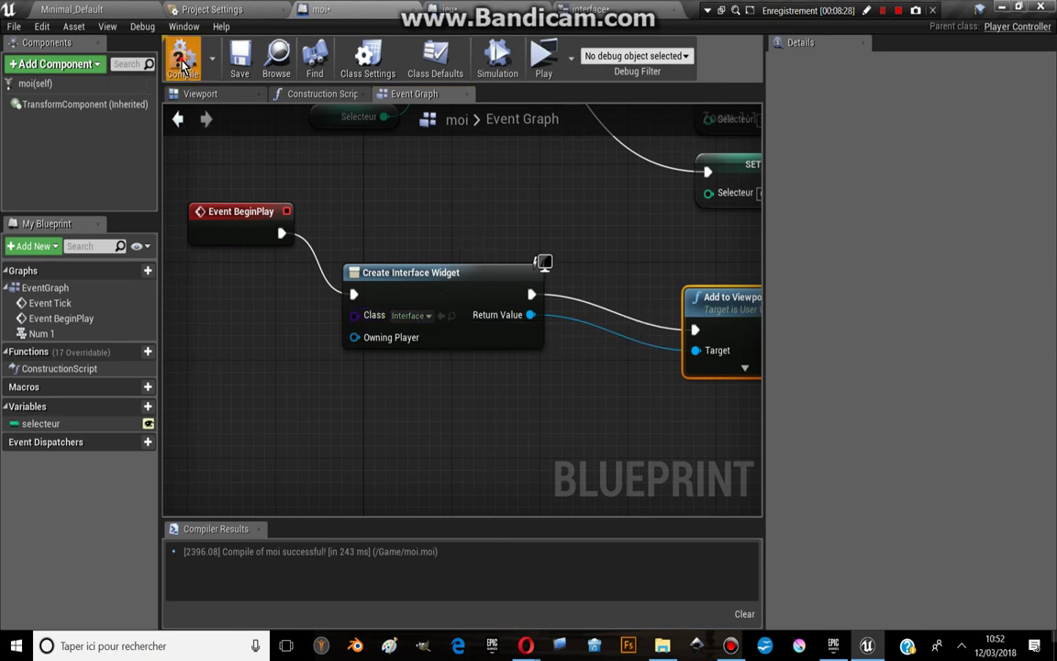
Run the game preview, move forward and back, look around, then stop it.
left_click(543, 58)
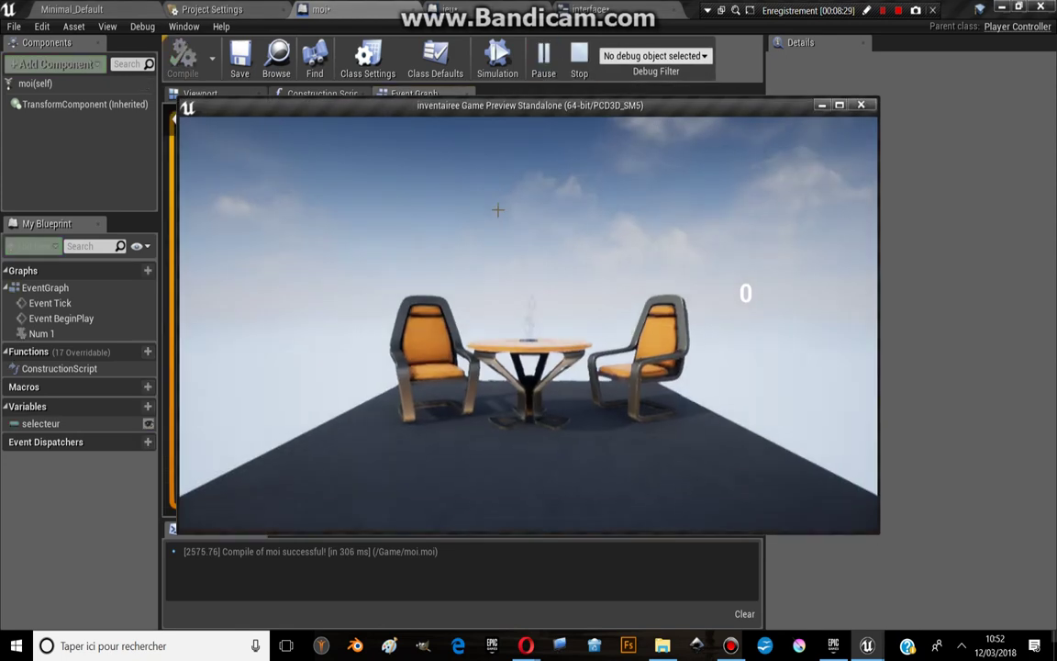
key("w")
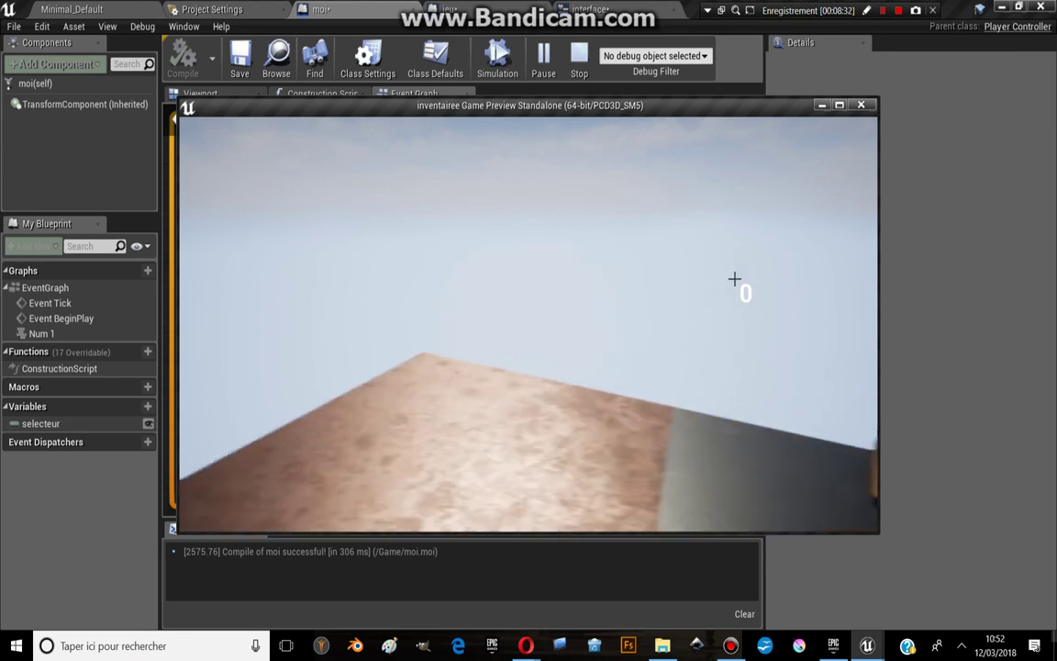
key("s")
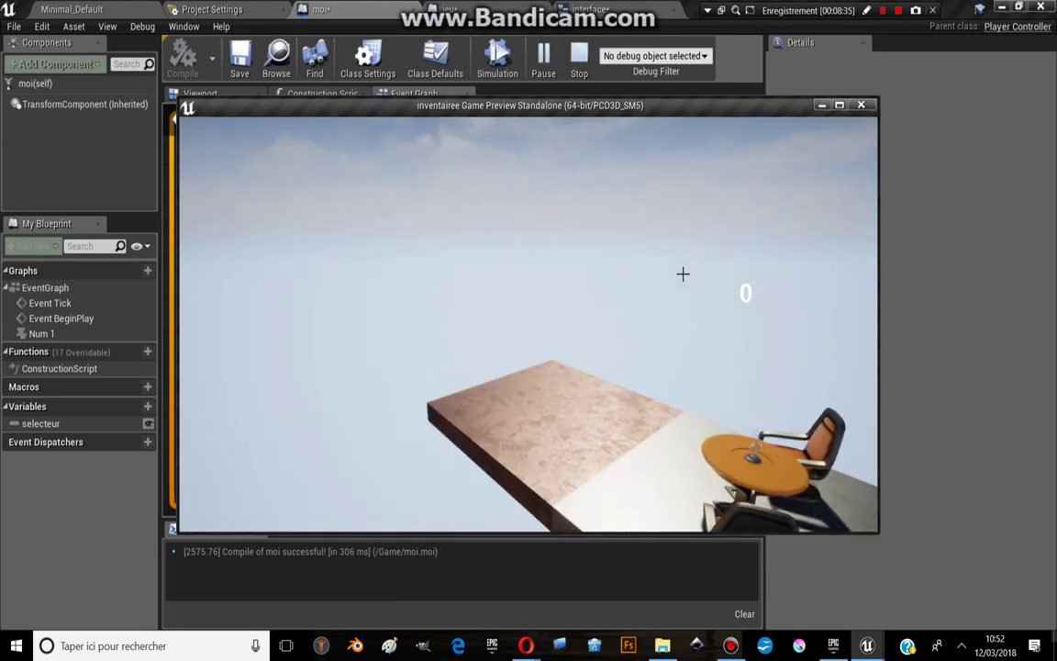
left_click_drag(683, 273, 679, 287)
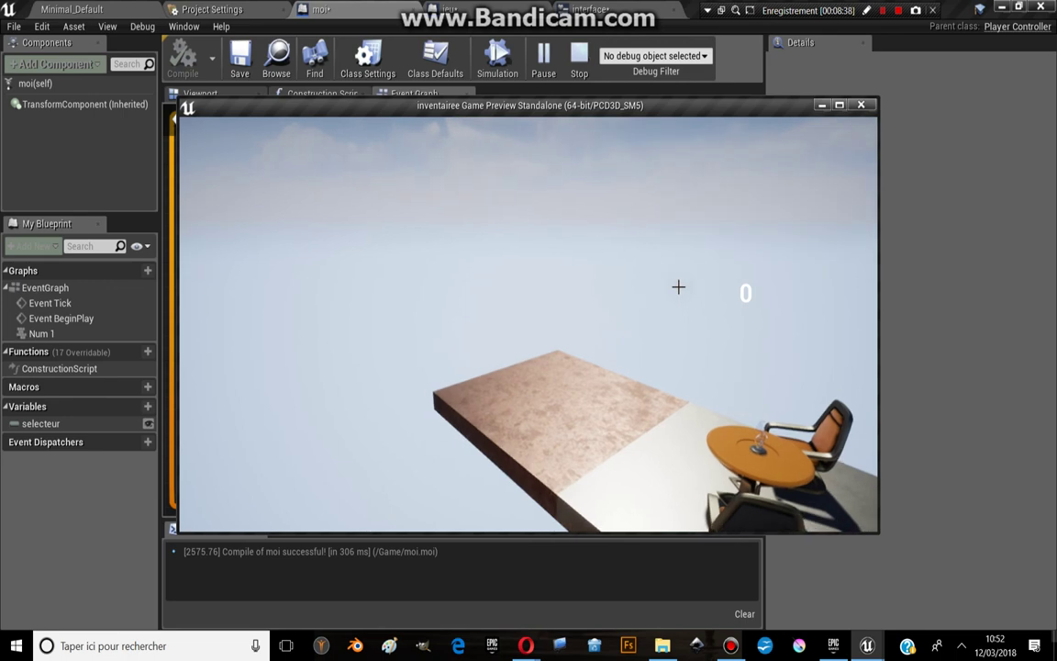
key("Escape")
scroll(532, 294, "down", 1)
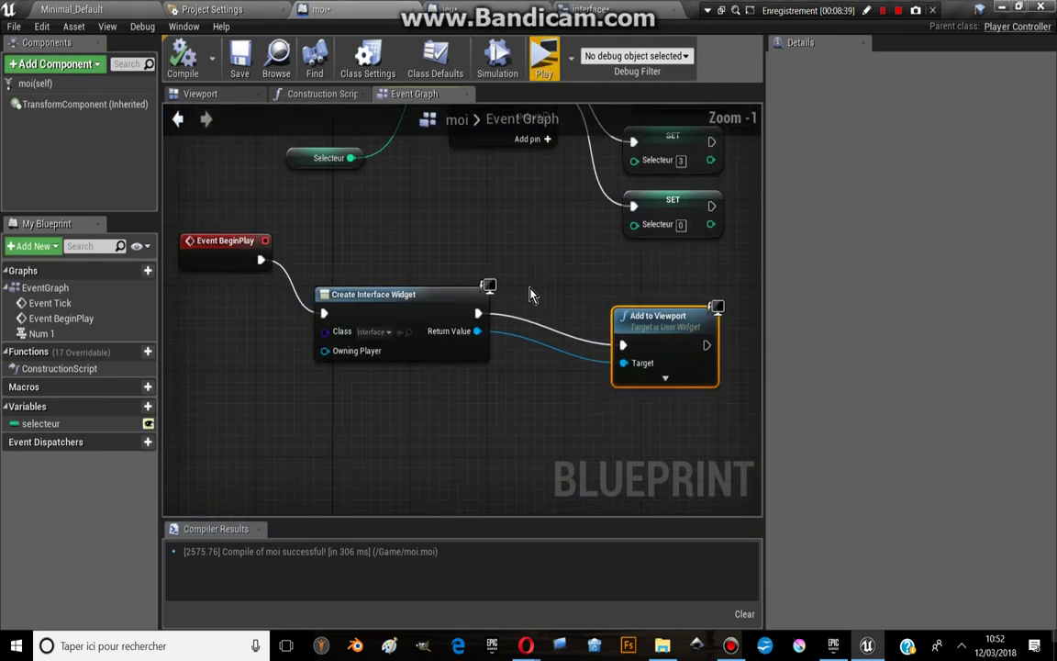
In the interface blueprint's graph view, close the Get Text 0 and Get Text 1 tabs.
left_click(594, 10)
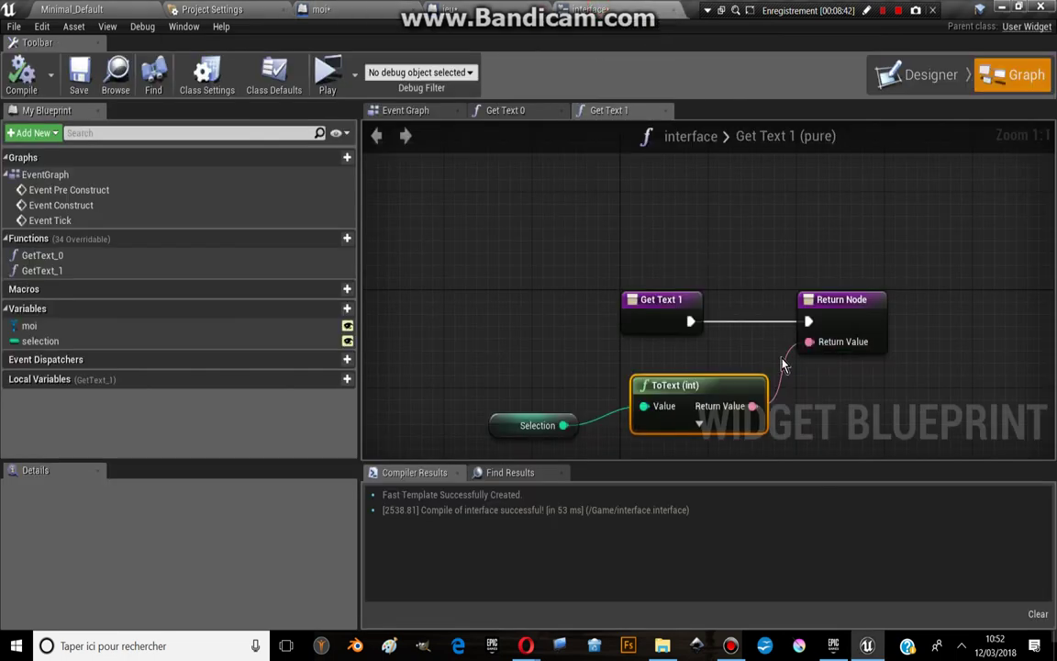
left_click(930, 82)
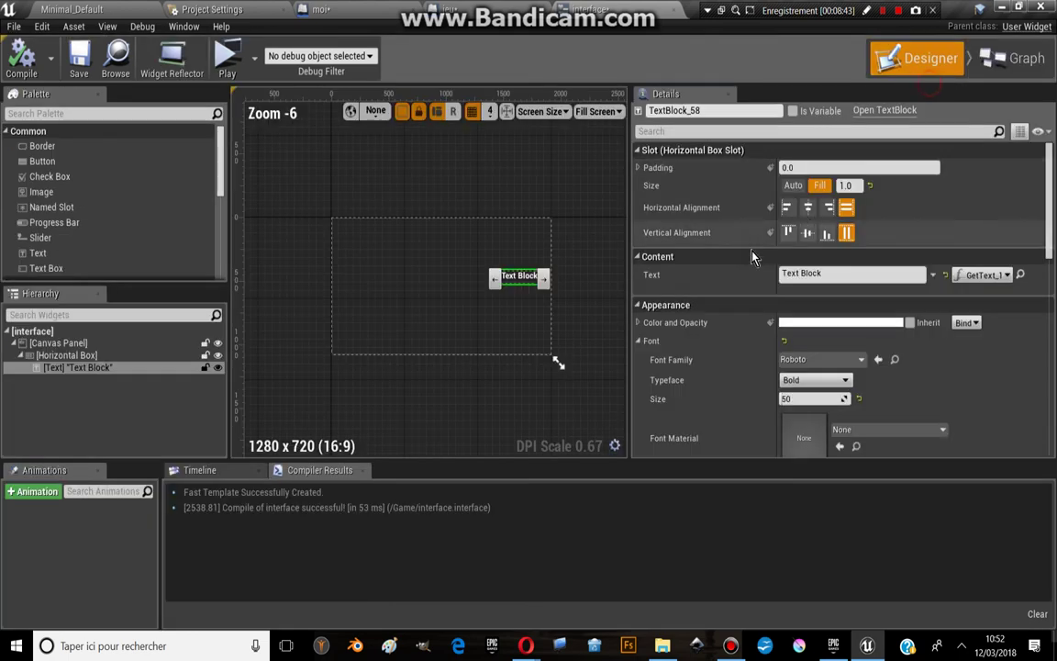
left_click(1009, 51)
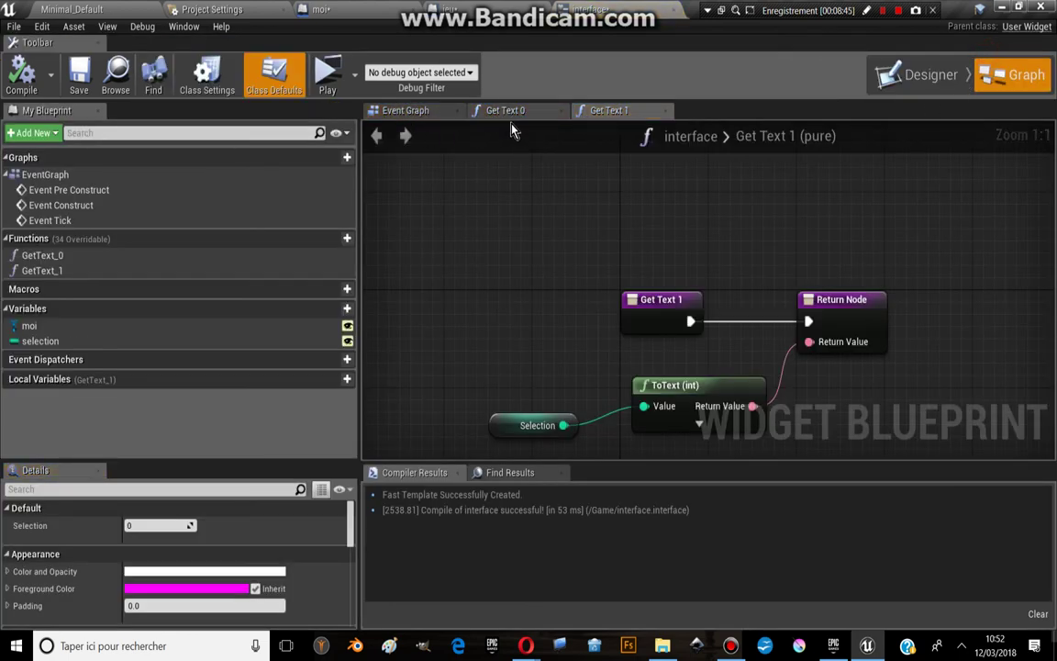
left_click(496, 110)
left_click(558, 111)
left_click(562, 111)
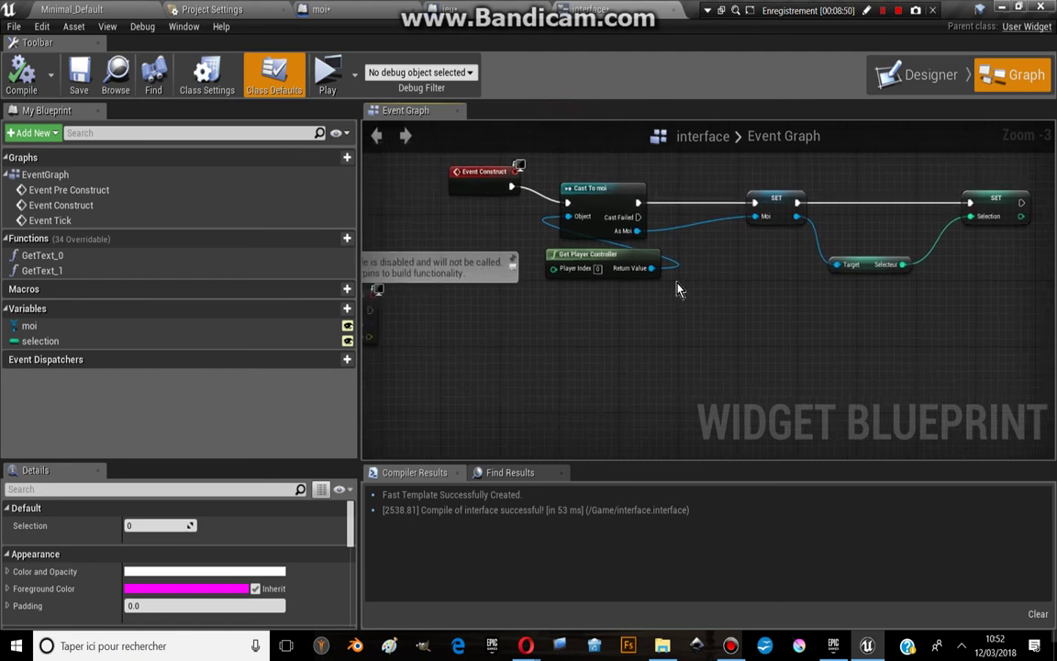
Connect Event Tick to SET Selection so it updates every frame, then play the game.
right_click_drag(433, 342, 495, 330)
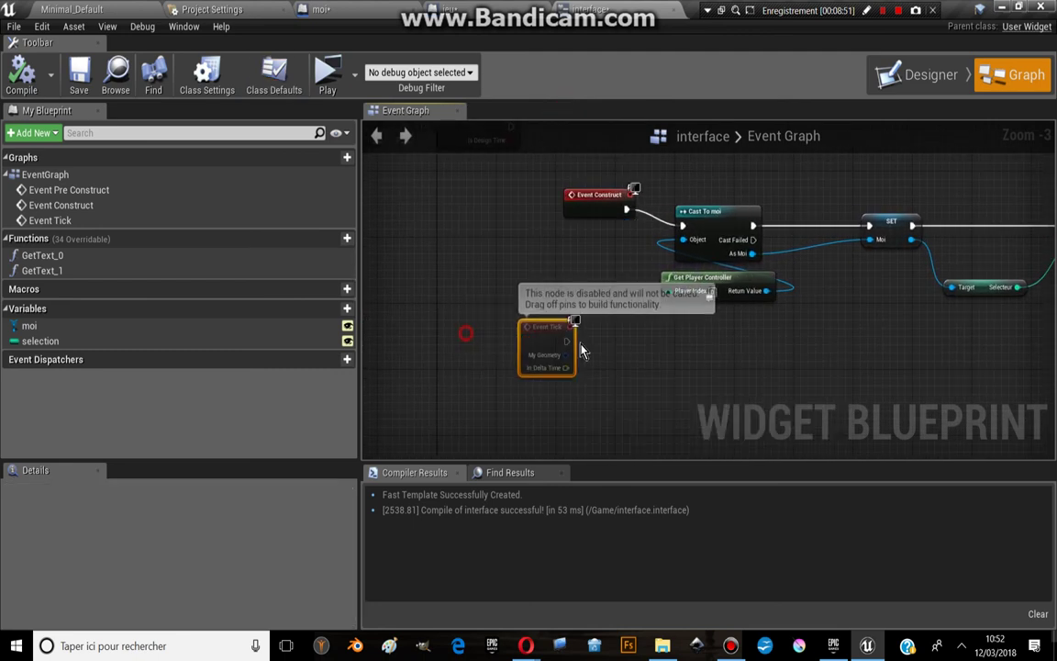
left_click_drag(496, 331, 506, 328)
right_click_drag(843, 269, 771, 259)
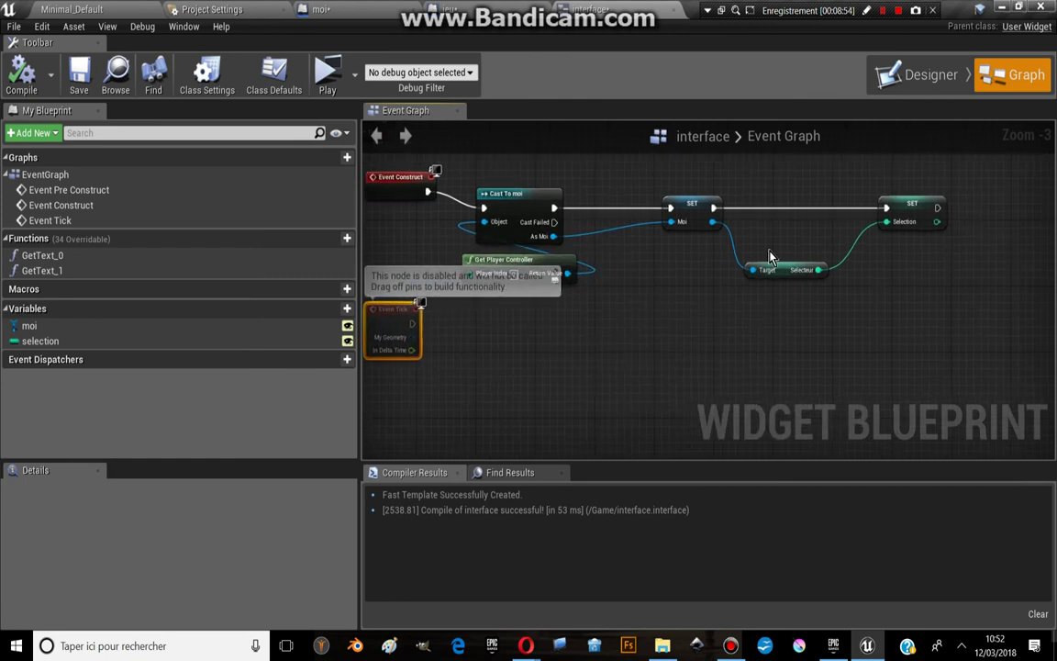
left_click_drag(909, 200, 615, 312)
right_click_drag(528, 318, 622, 282)
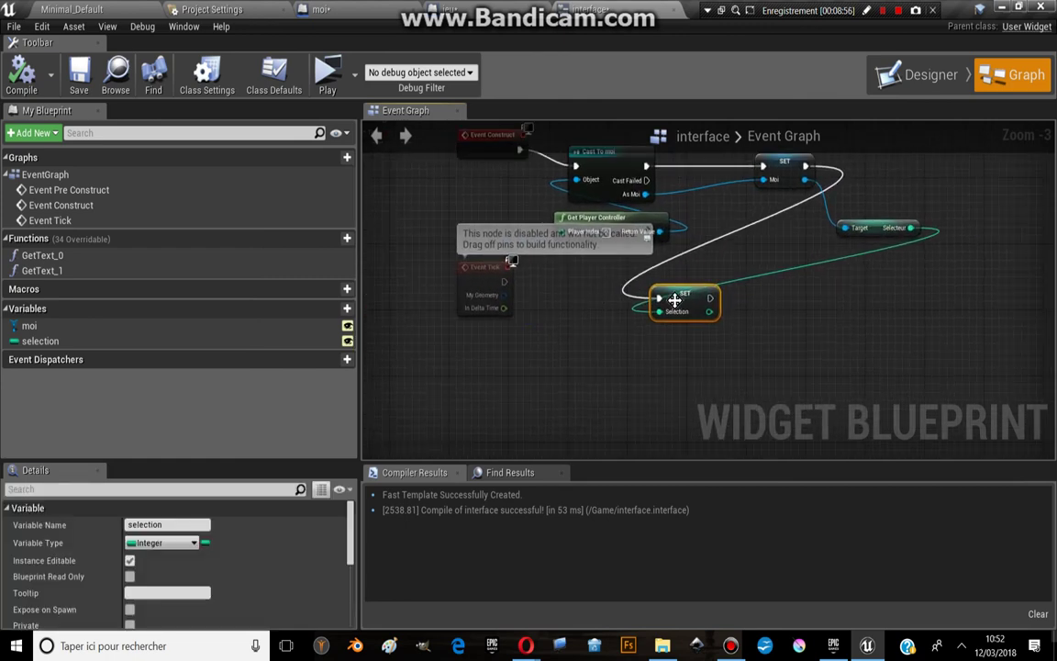
mouse_move(504, 281)
left_mouse_down()
mouse_move(665, 307)
mouse_move(663, 296)
left_mouse_up()
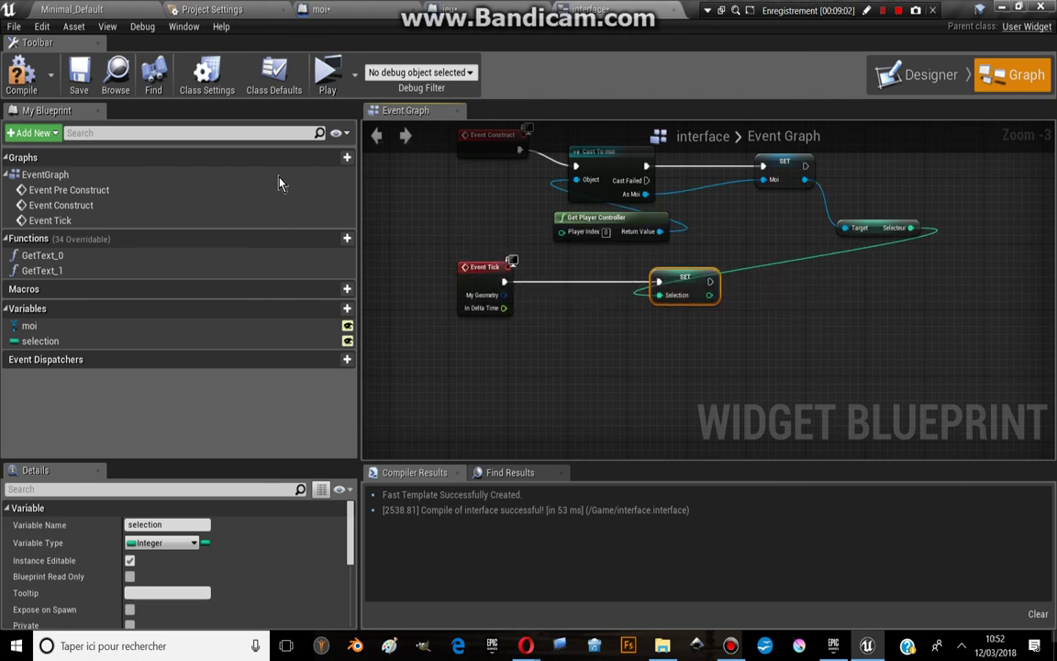
left_click(328, 78)
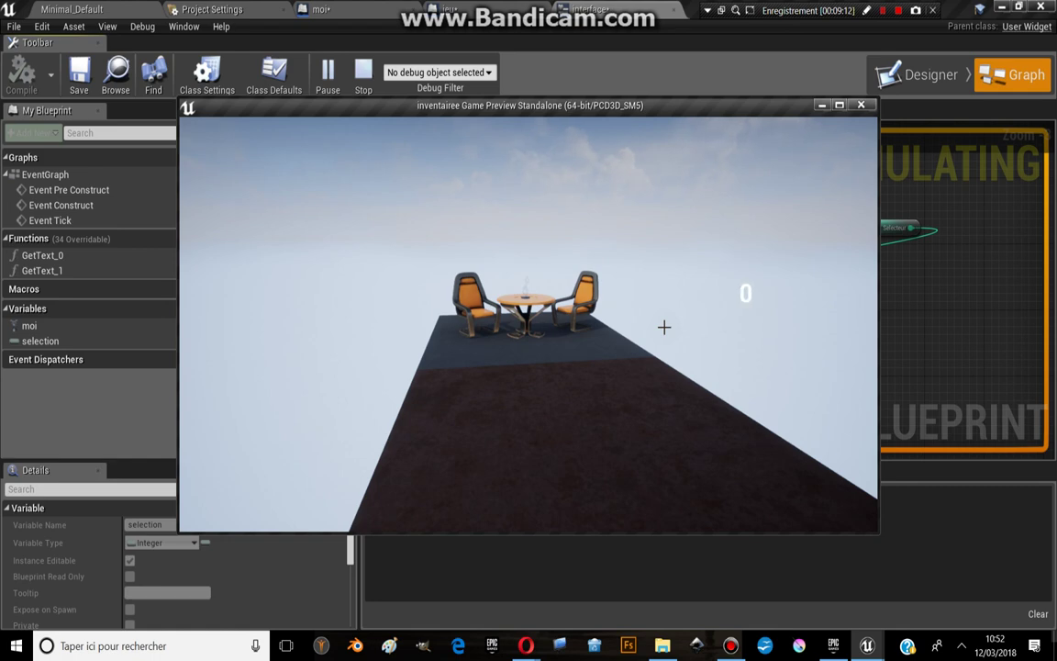
Stop the game preview and bring the Event Construct node into view in the widget graph.
key("Escape")
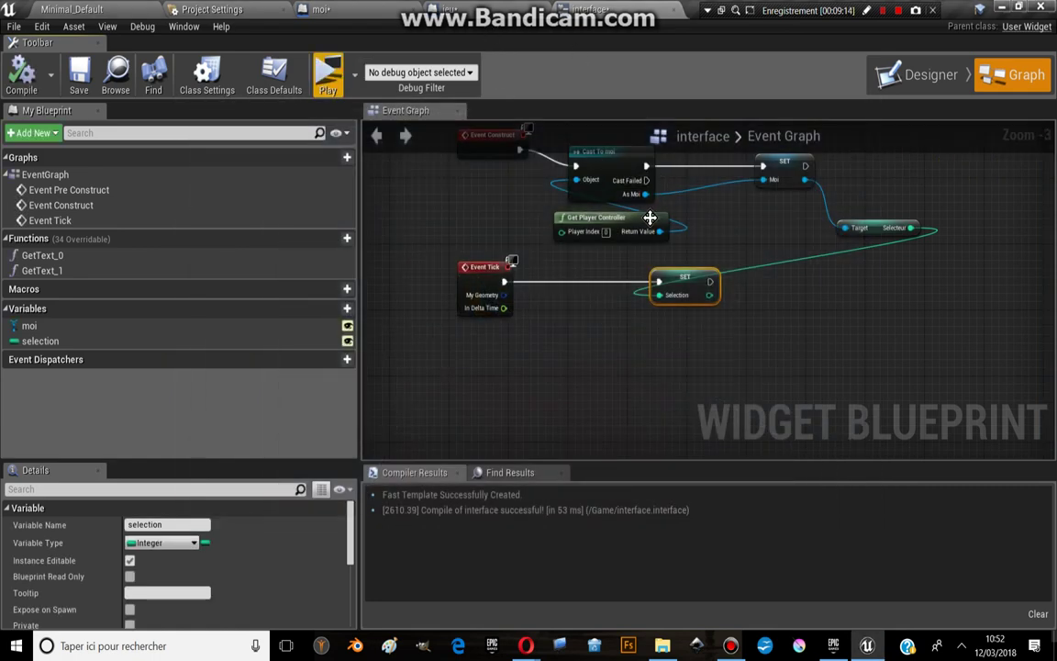
right_click_drag(481, 149, 489, 202)
left_click(489, 202)
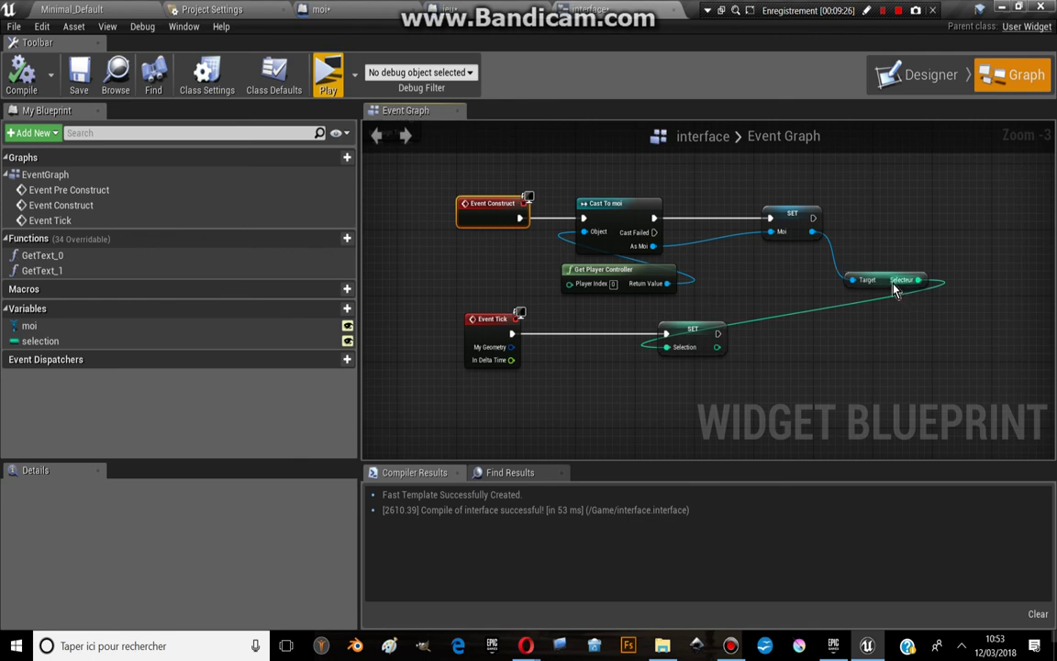
Line up the selecteur getter and SET Selection nodes, then rerun the game to see selection 2.
left_click_drag(894, 286, 864, 286)
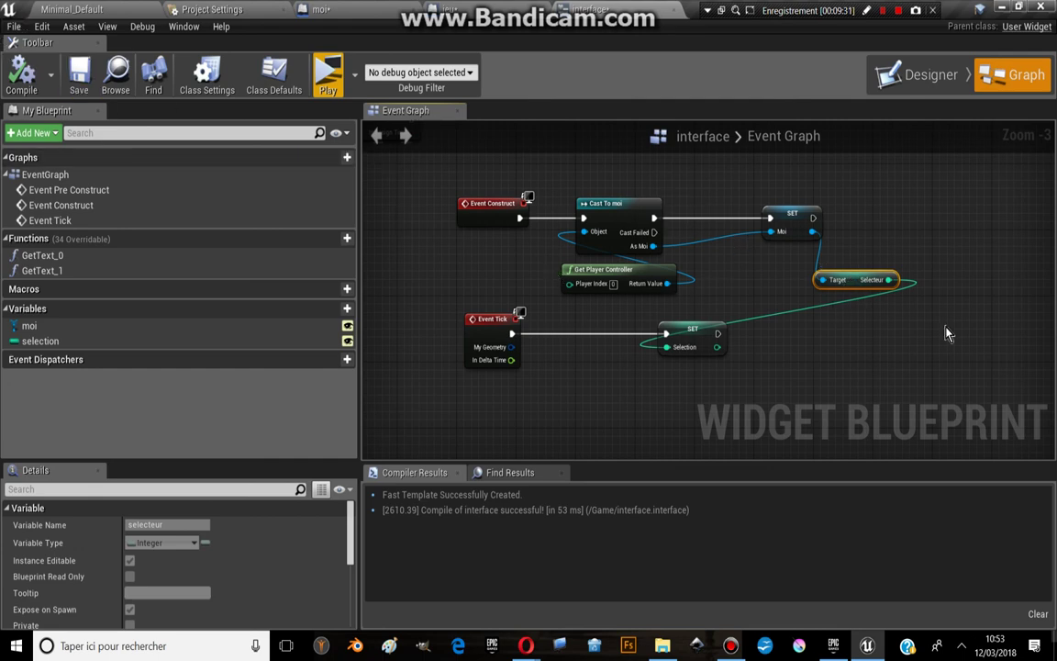
left_click_drag(701, 340, 684, 339)
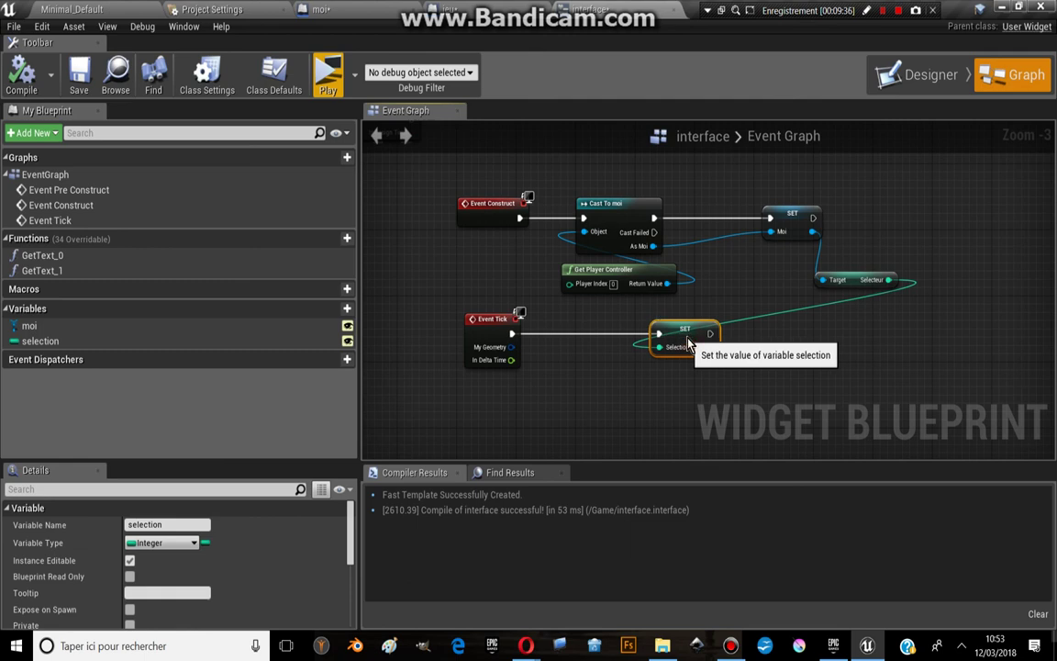
left_click_drag(688, 344, 696, 345)
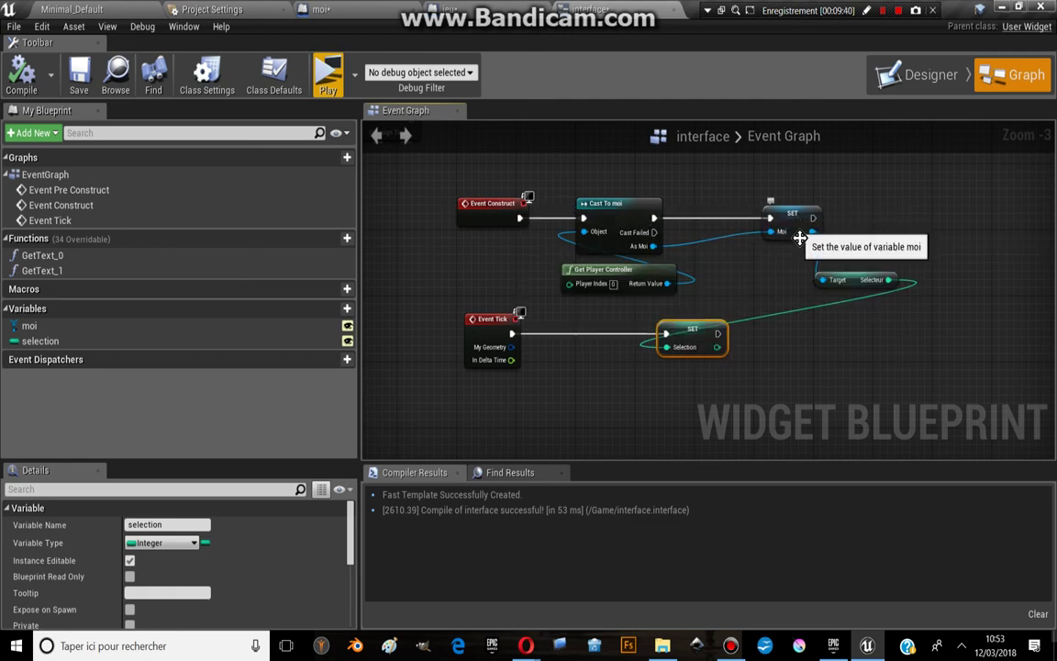
left_click_drag(690, 332, 662, 335)
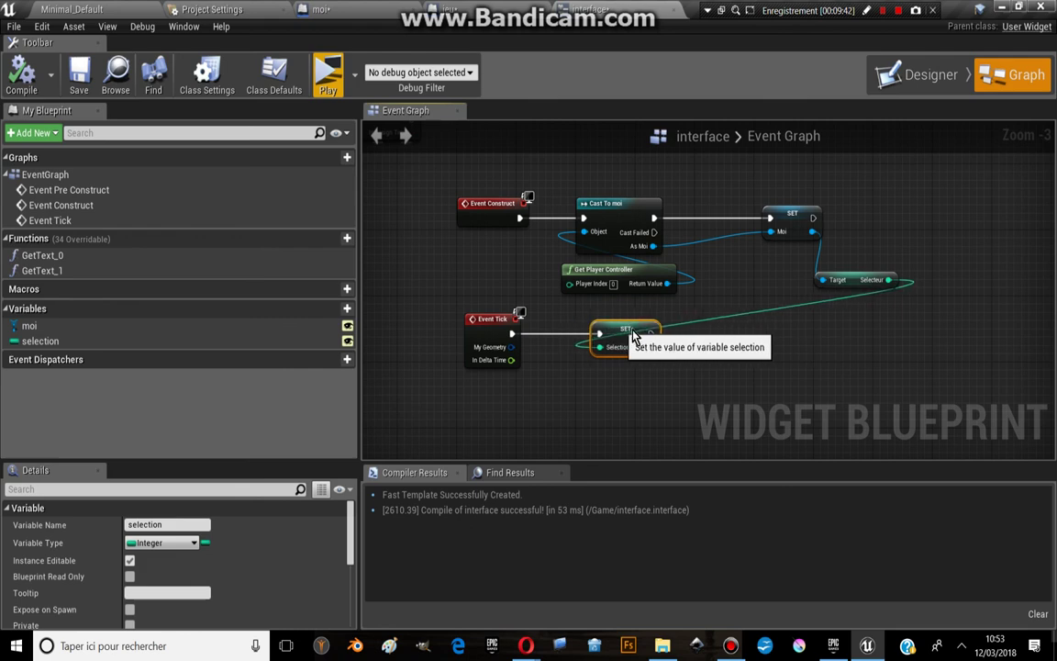
left_click(327, 75)
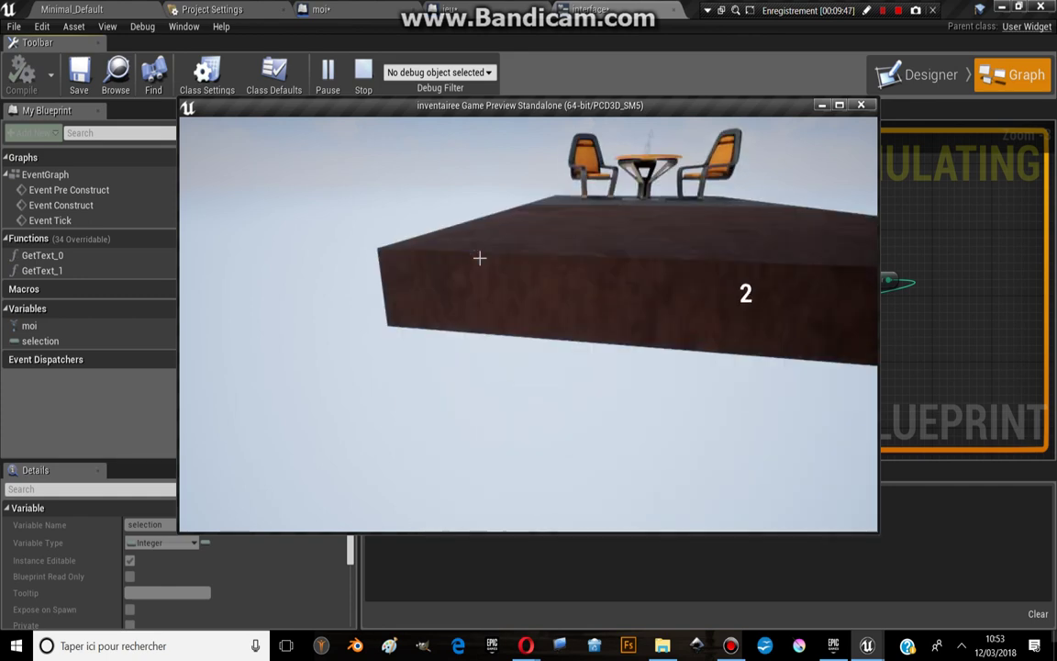
Exit the standalone game preview, back to the Event Graph where Event Tick drives SET Selection.
key("Escape")
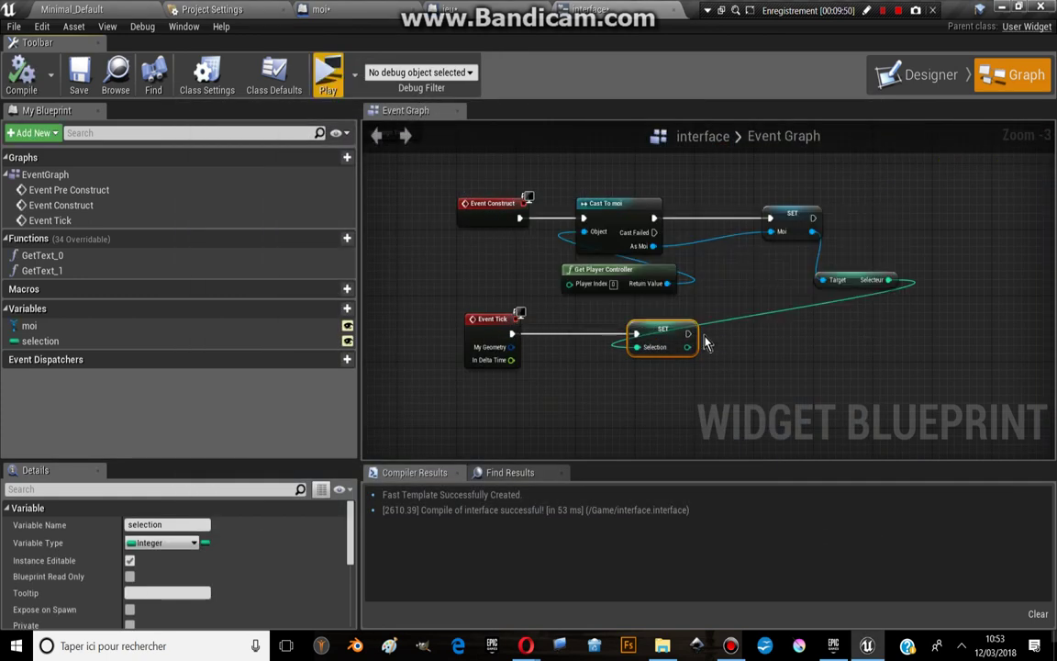